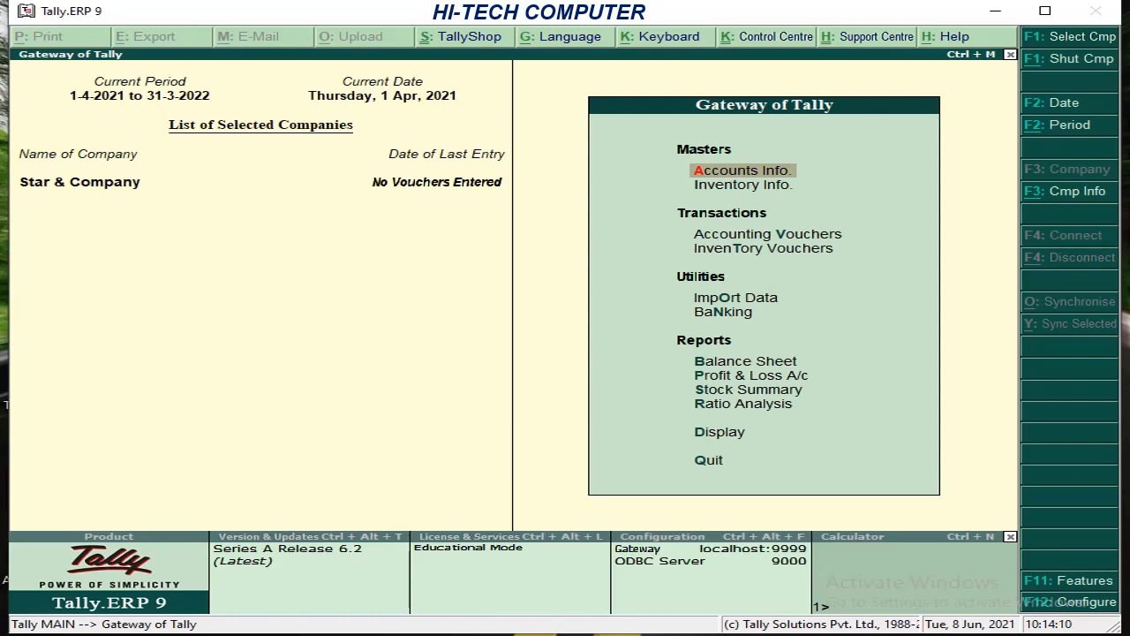
- Enable Goods and Services Tax for Star & Company in its statutory features and open the company's GST details
key(Down)
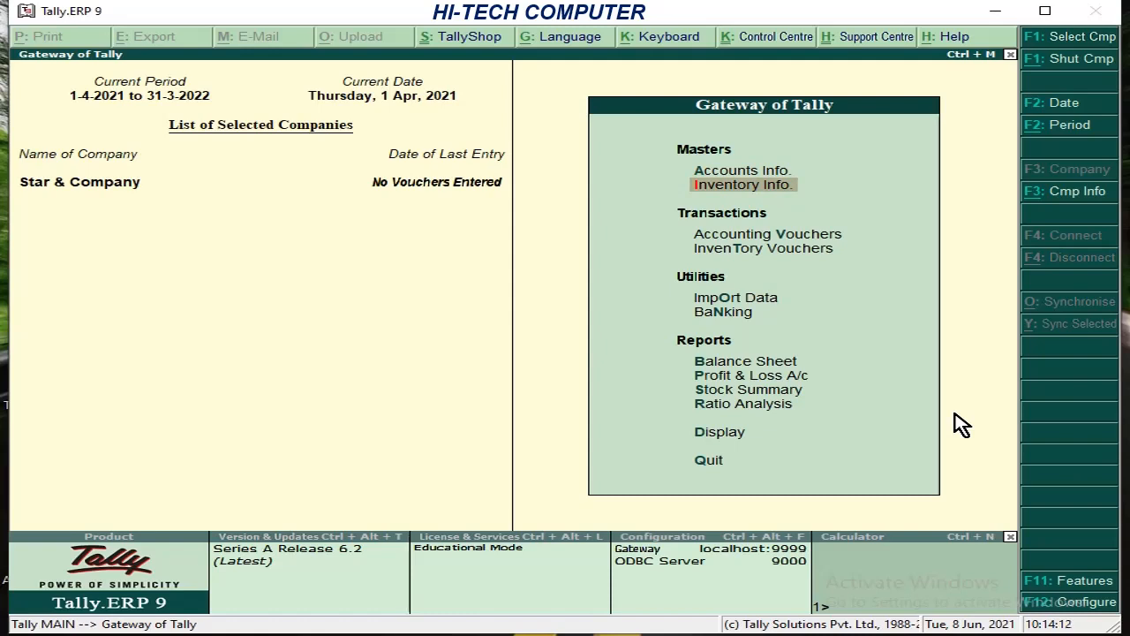
key(Down)
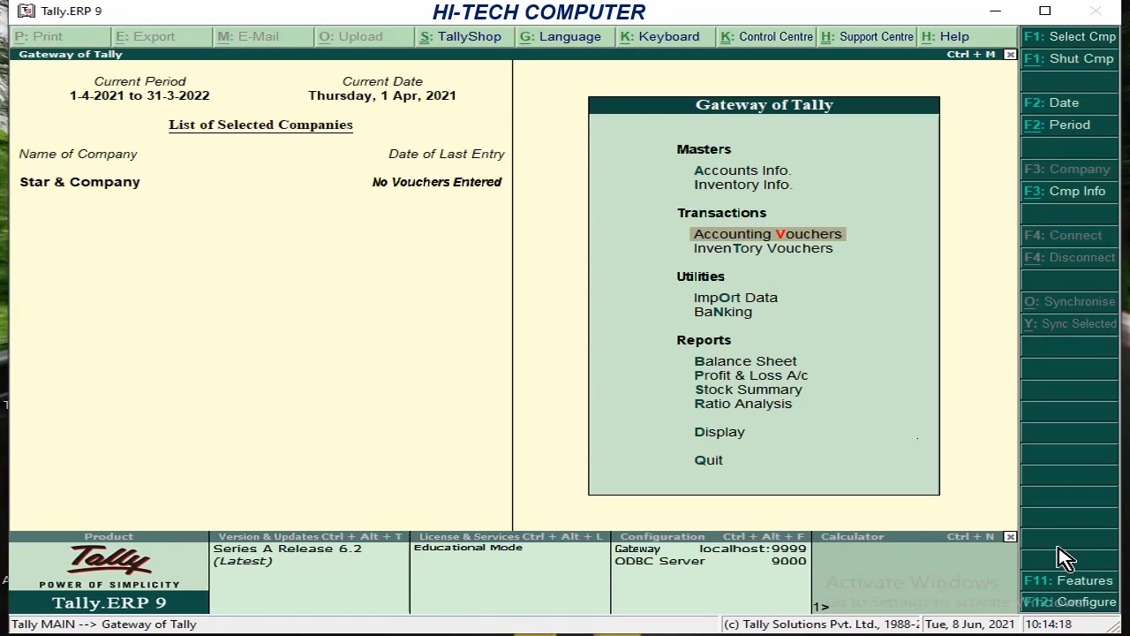
click(1055, 583)
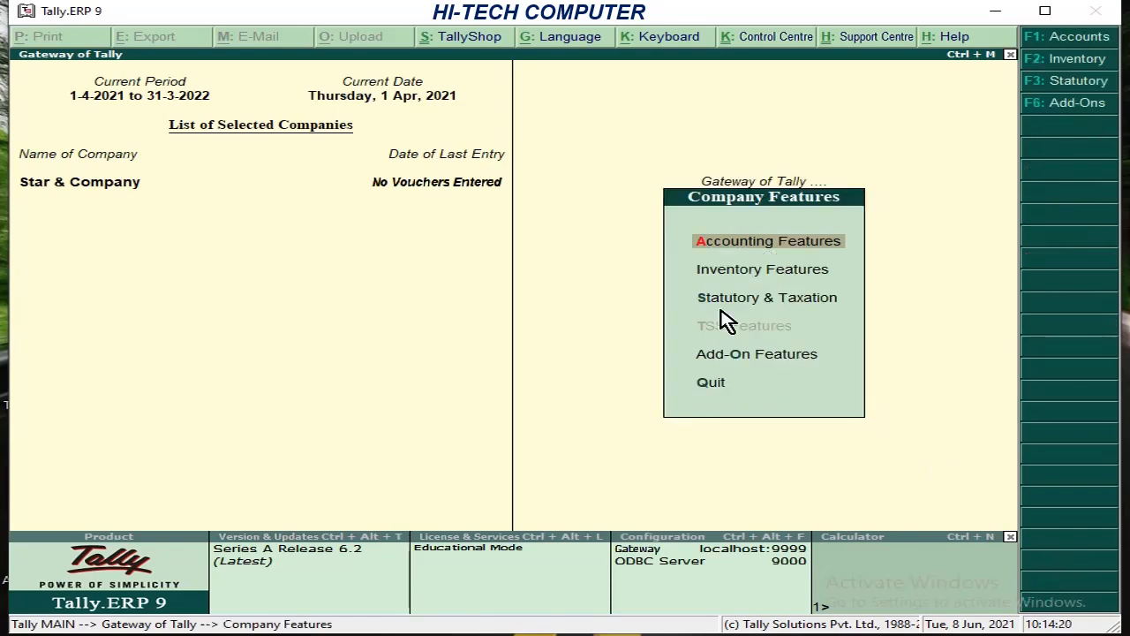
click(706, 303)
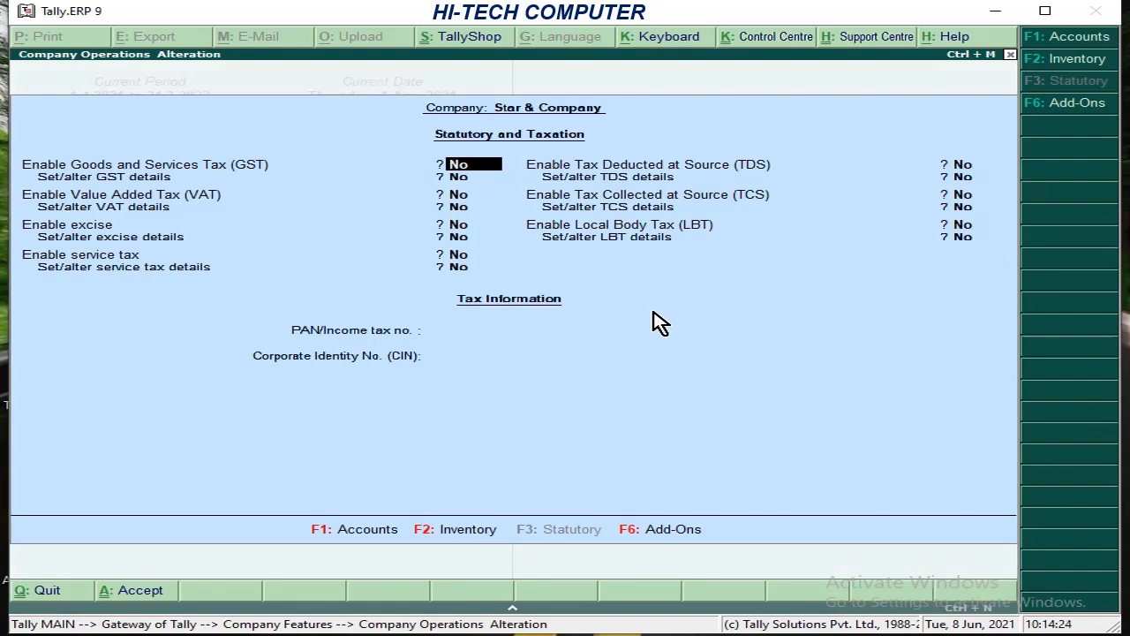
text(y)
key(Return)
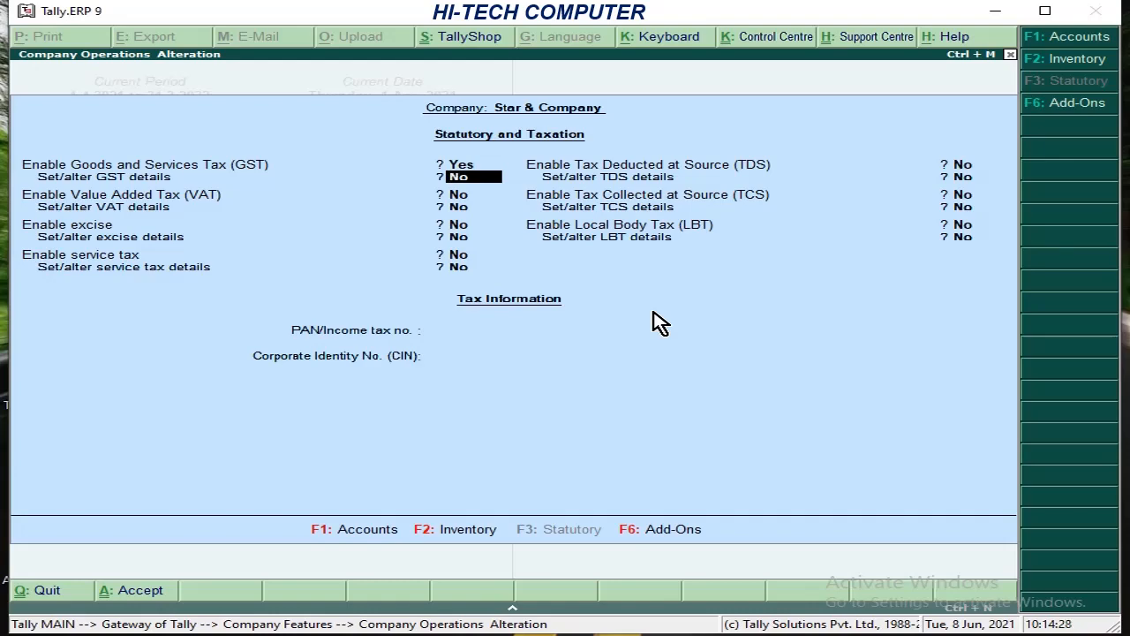
text(y)
key(Return)
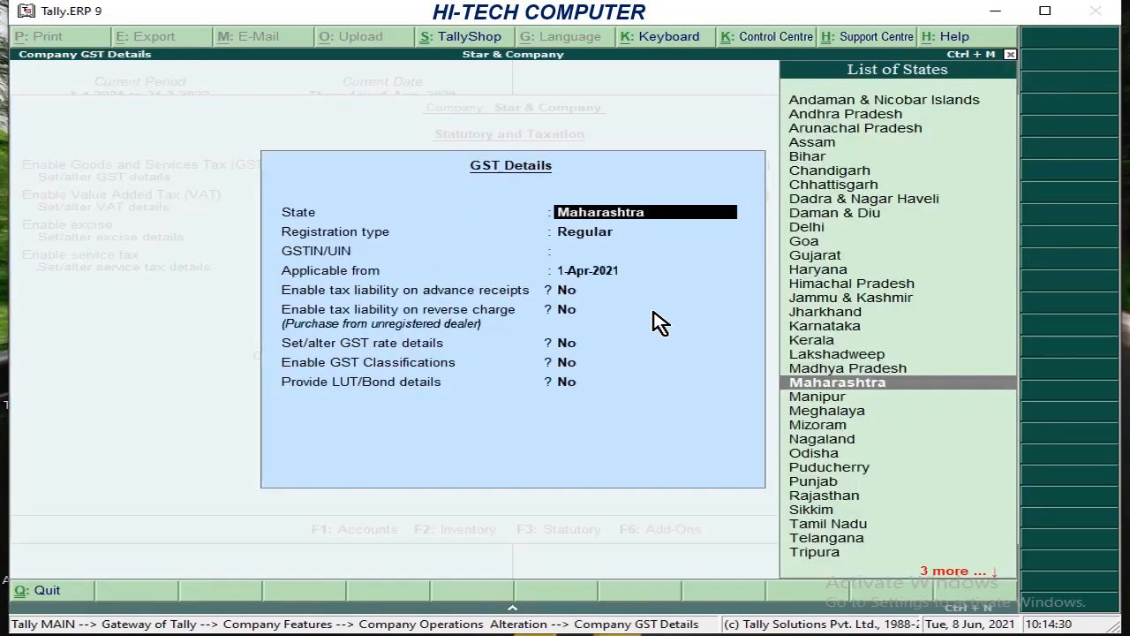
- Complete the company GST details with state Maharashtra, Regular registration, the company's GSTIN and applicability from 1-Apr-2021
key(Return)
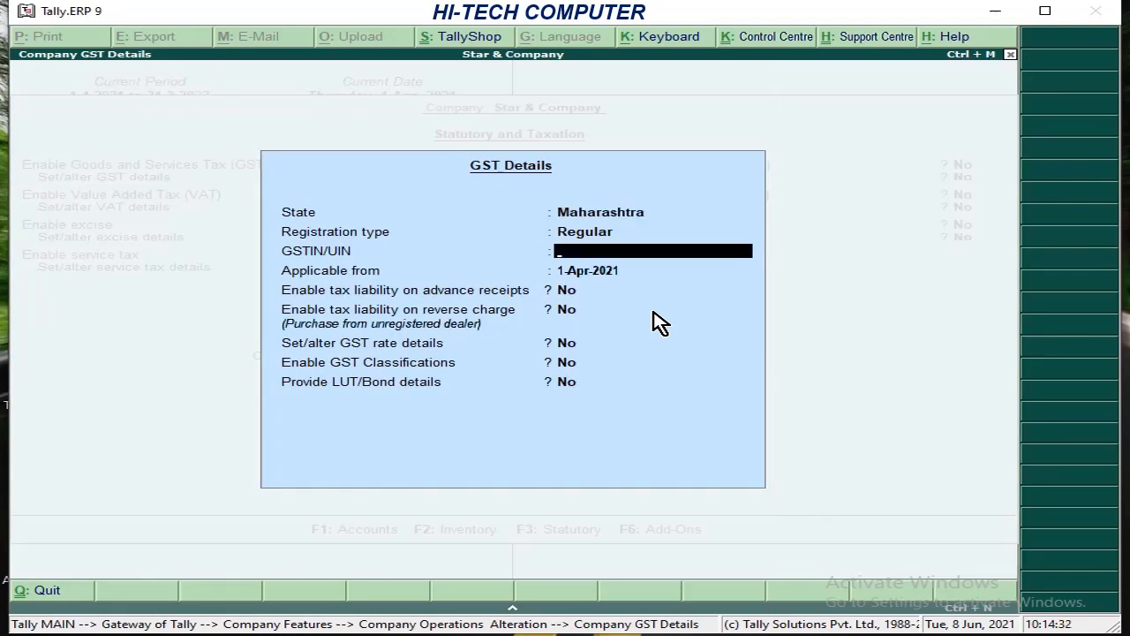
text(43REGDFDFD34)
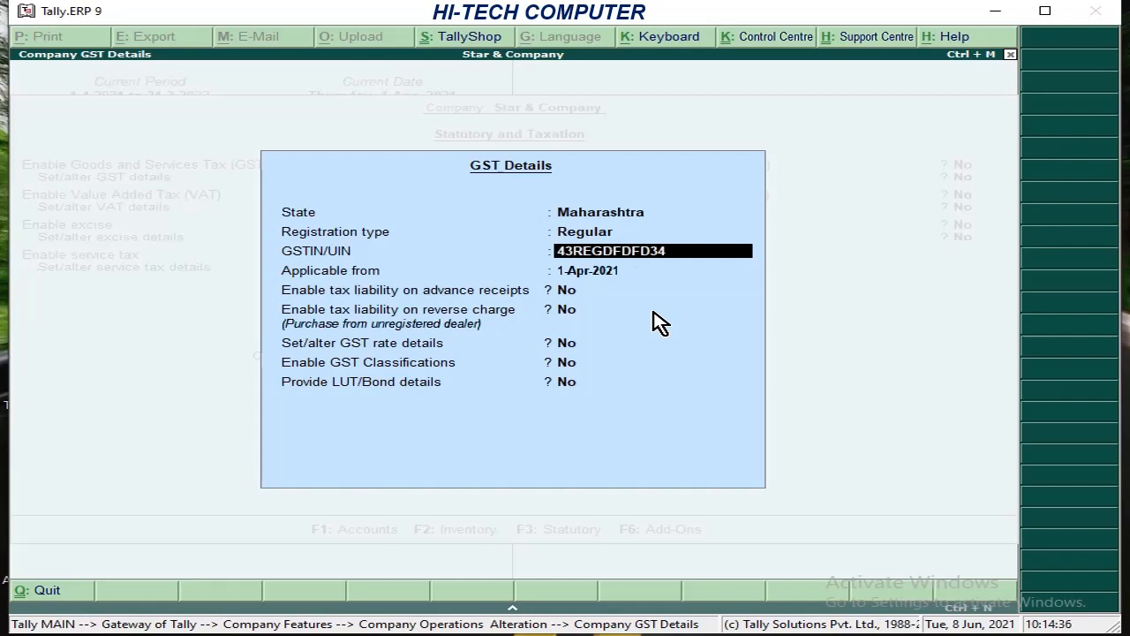
key(Return)
key(Return)
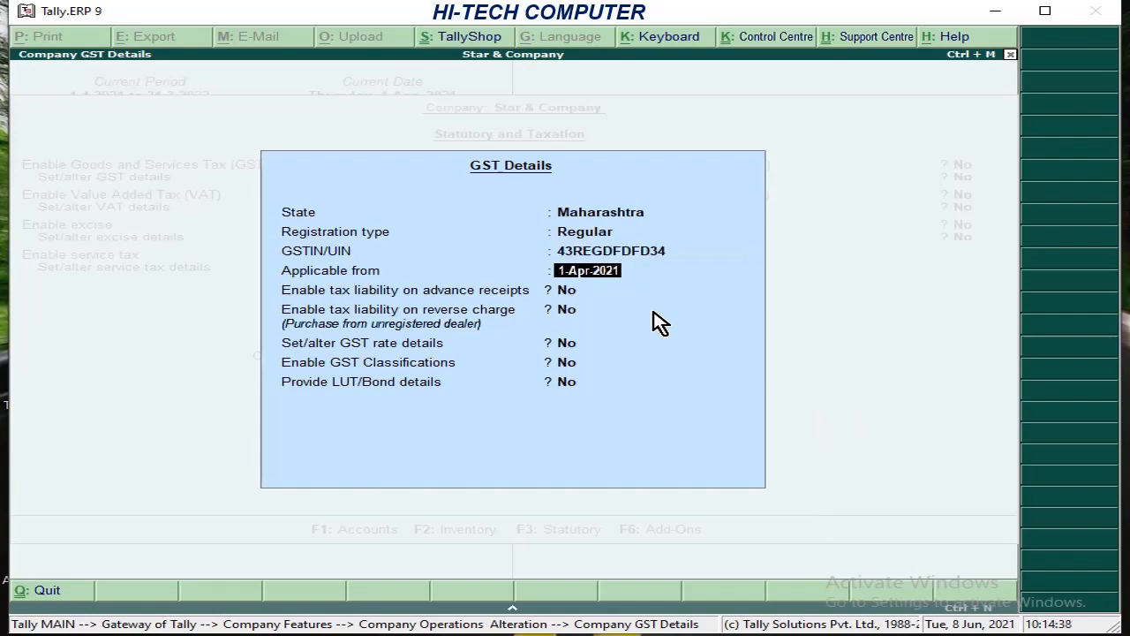
key(Return)
key(Return)
key(Return)
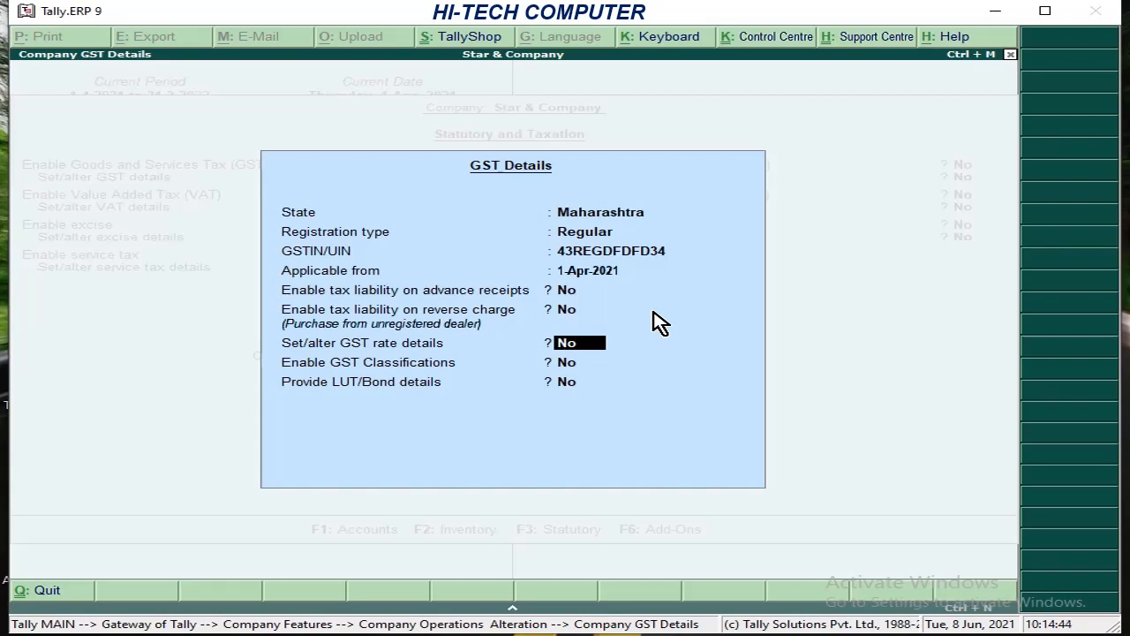
key(Return)
key(Return)
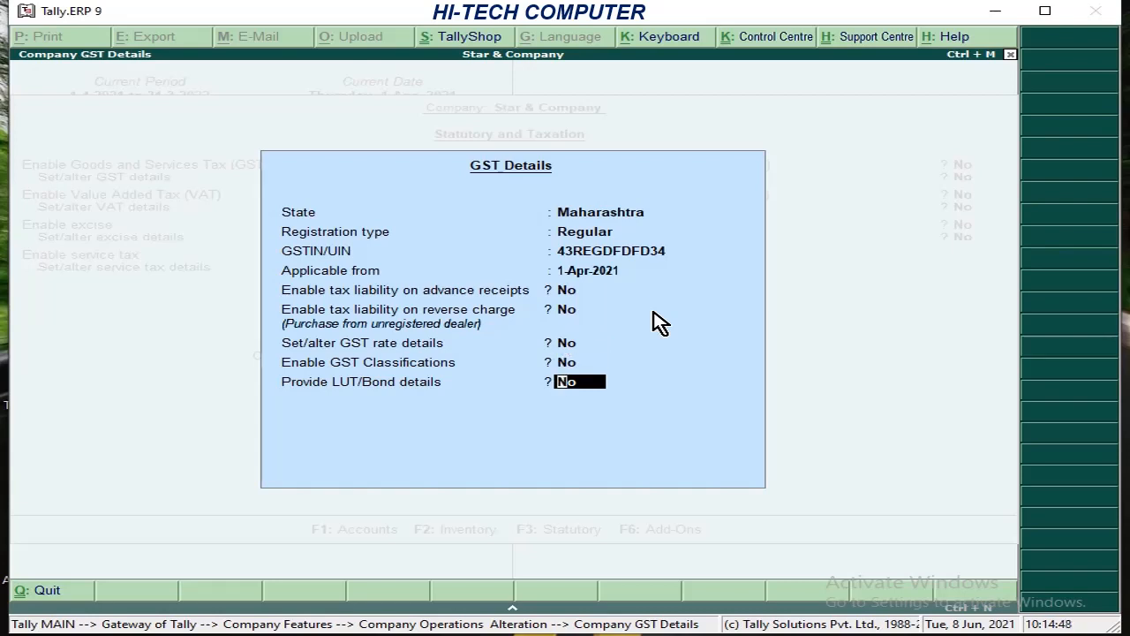
key(Return)
key(Return)
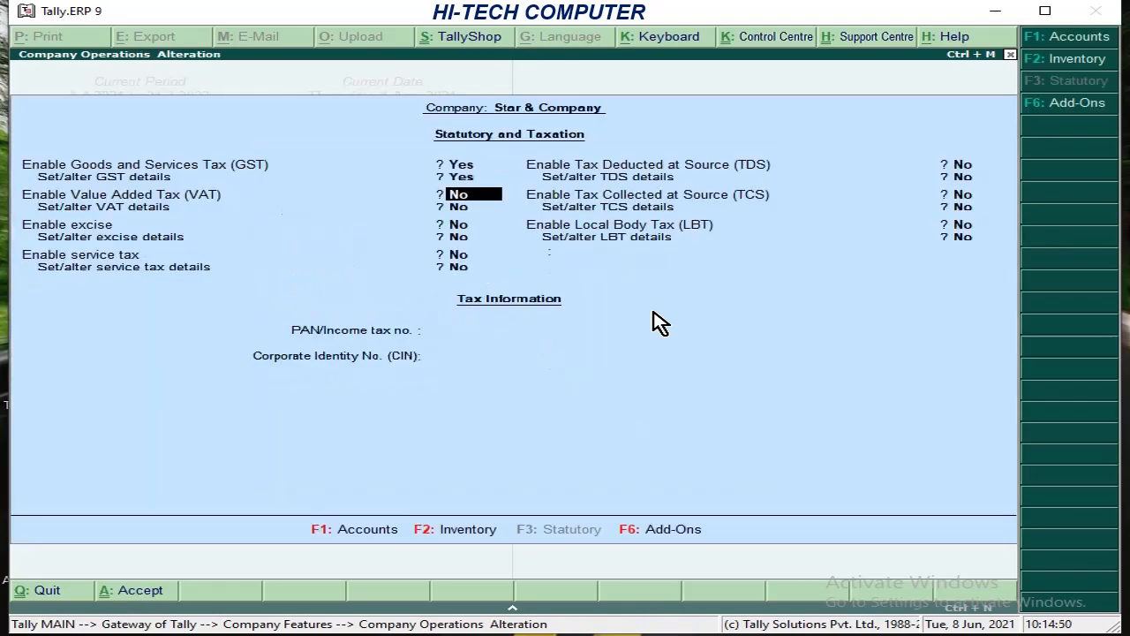
- Save the statutory and taxation settings with only GST enabled and return to the Gateway of Tally
key(Return)
key(Return)
key(Return)
key(Return)
key(Return)
key(Return)
key(Return)
key(Return)
key(Return)
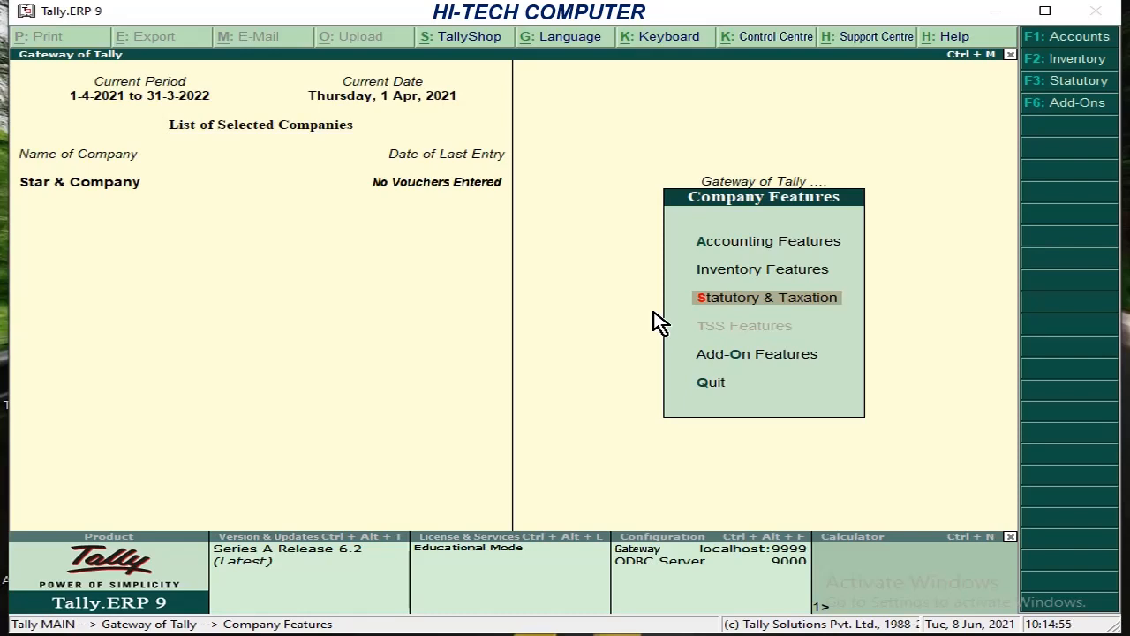
key(Escape)
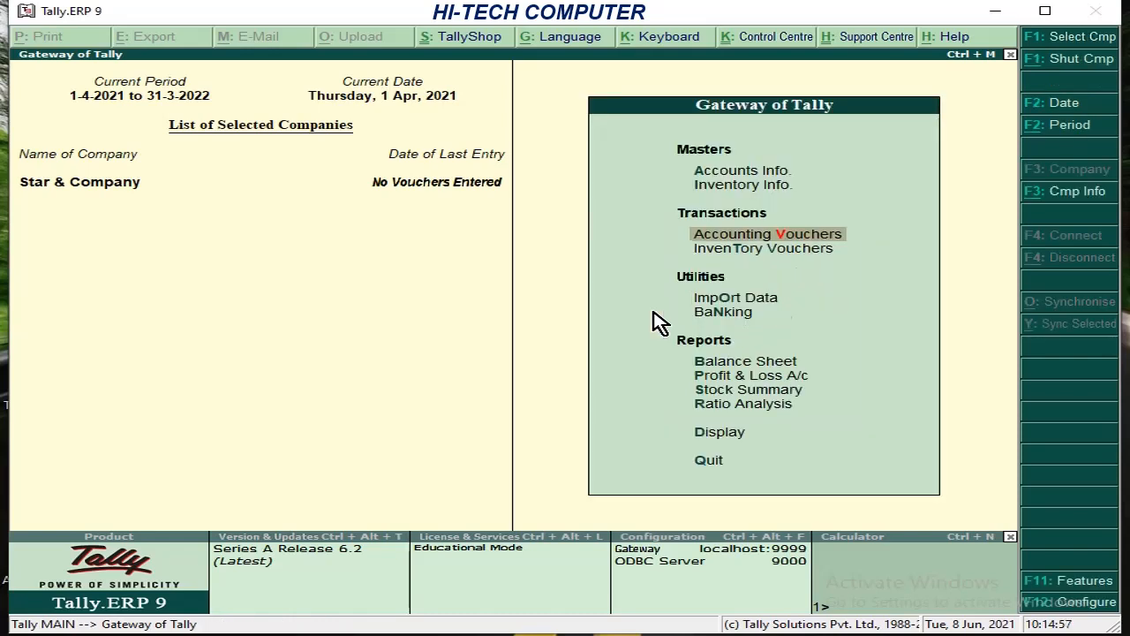
- Start a single stock group named Gst@18% under Primary, without adding item quantities, and open its GST details
key(Up)
key(Up)
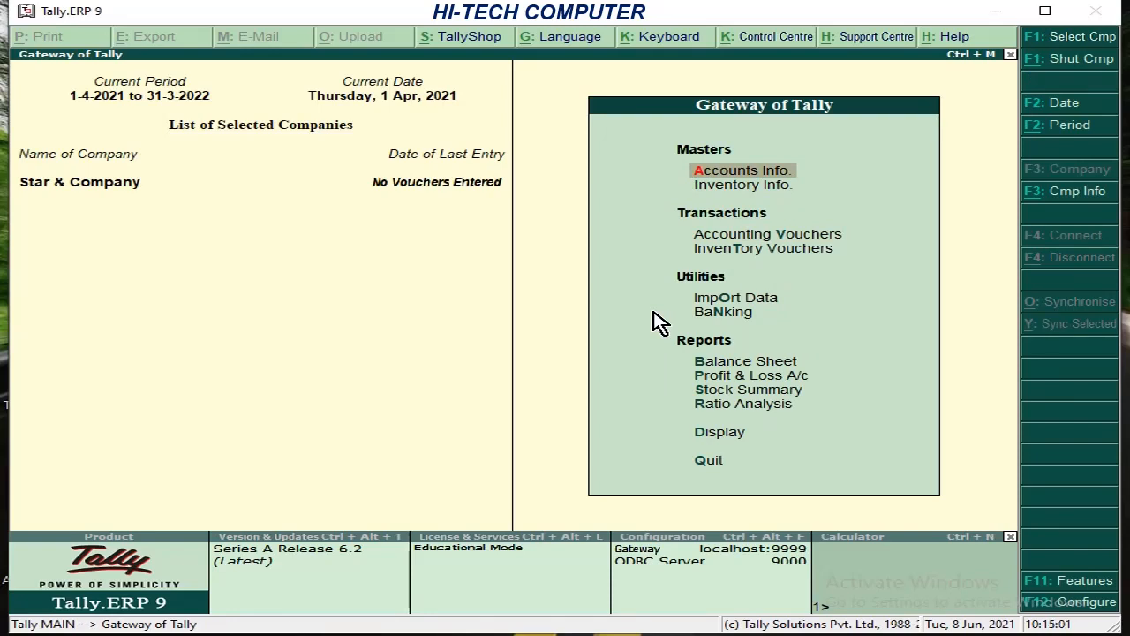
key(Down)
key(Return)
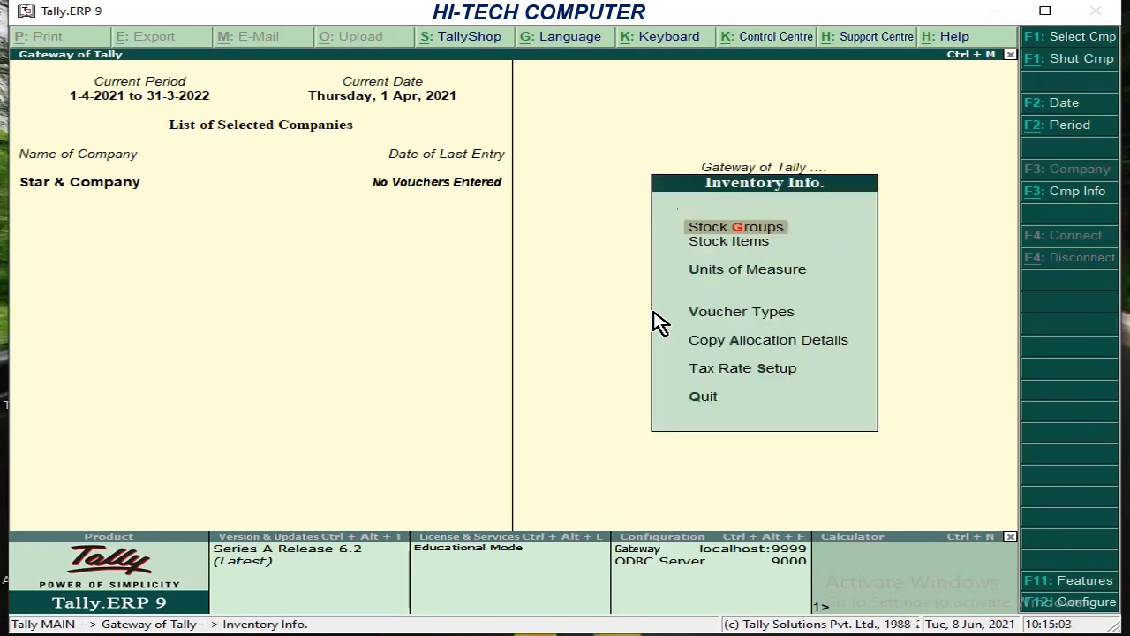
key(Return)
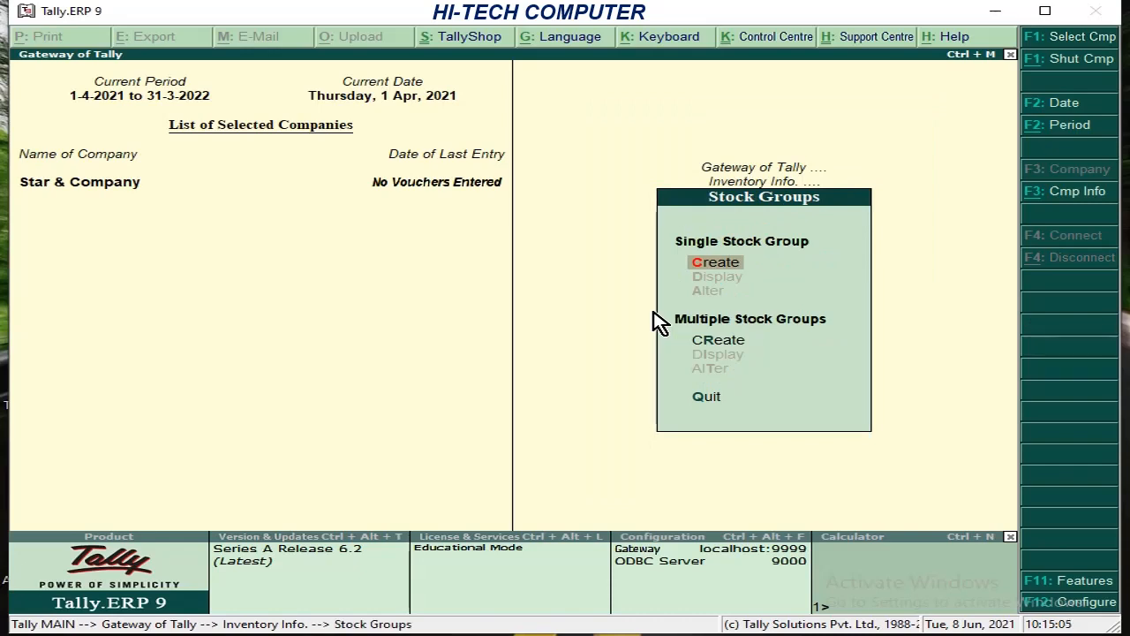
key(Return)
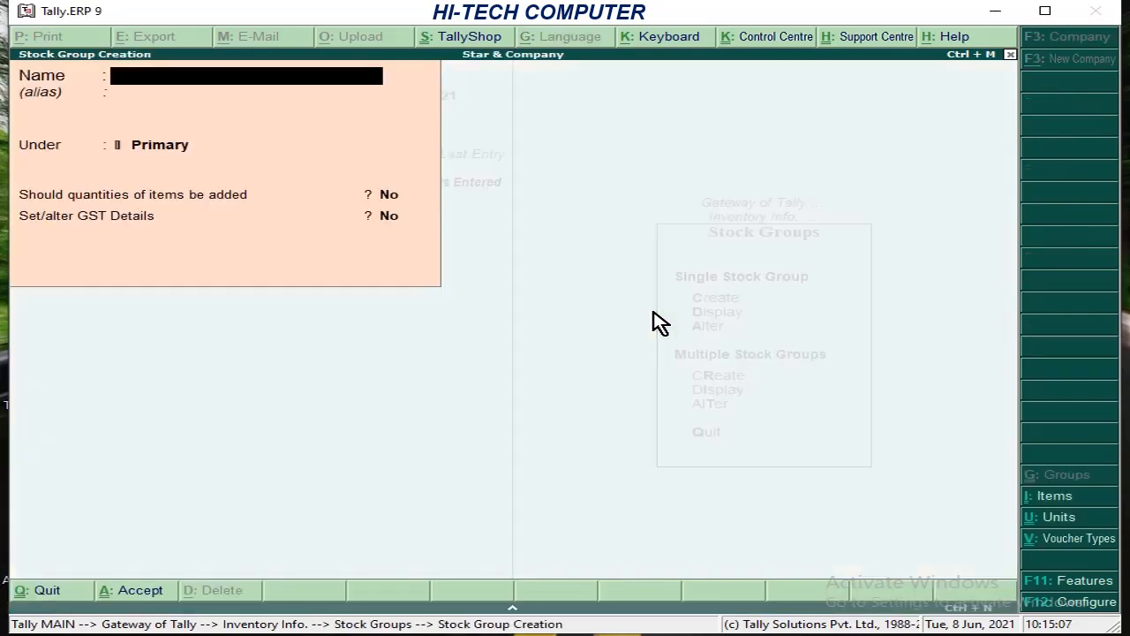
text(Gst@18%)
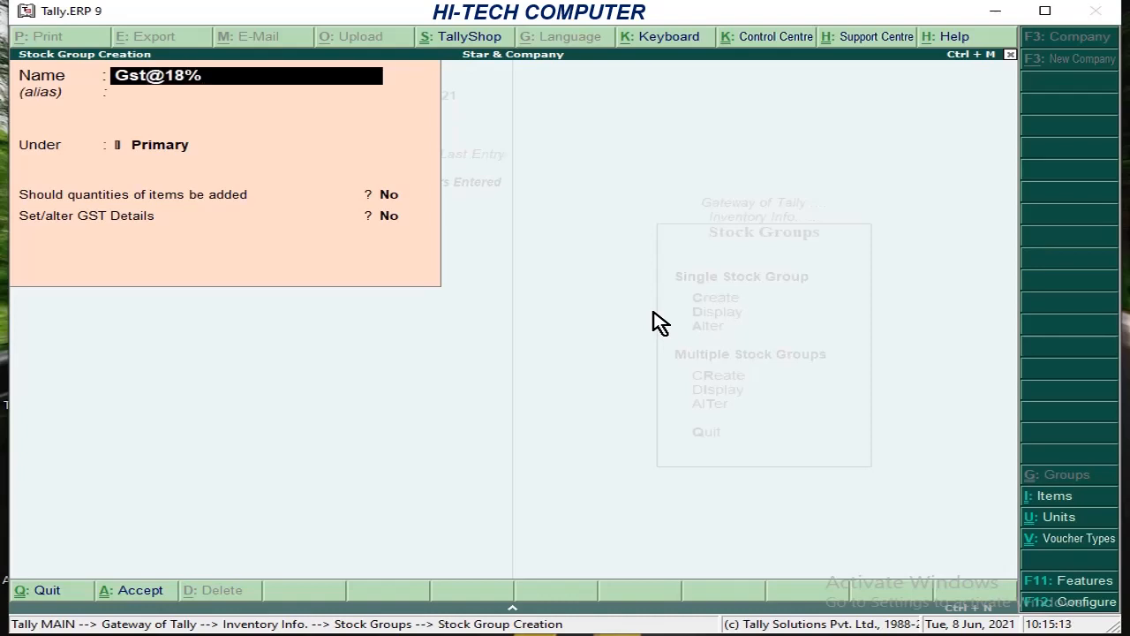
key(Return)
key(Return)
key(Return)
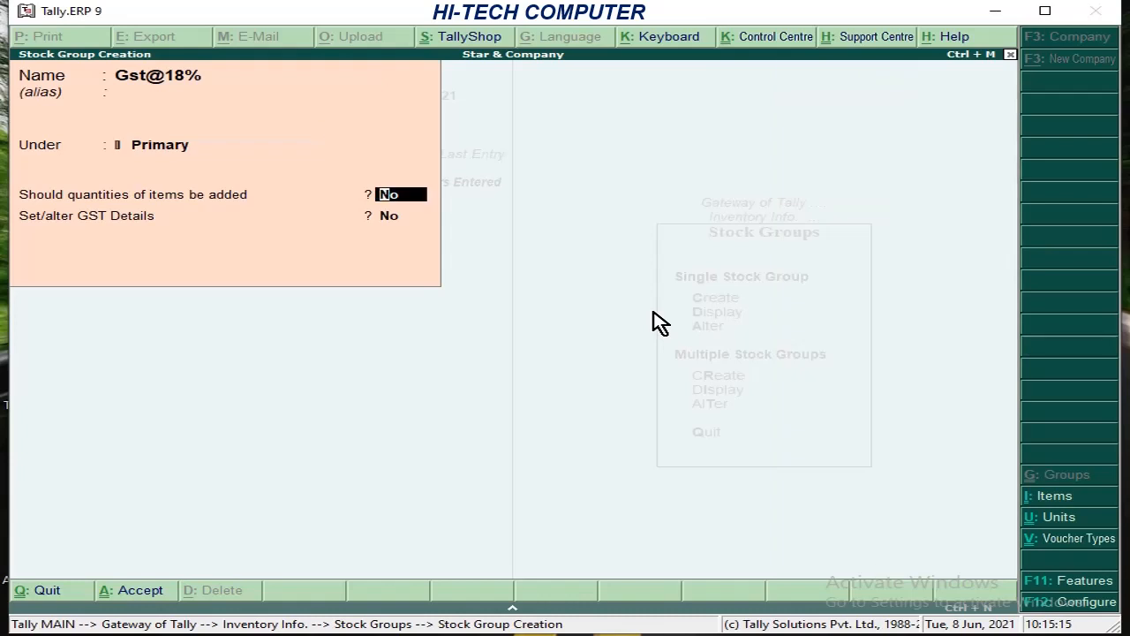
key(Return)
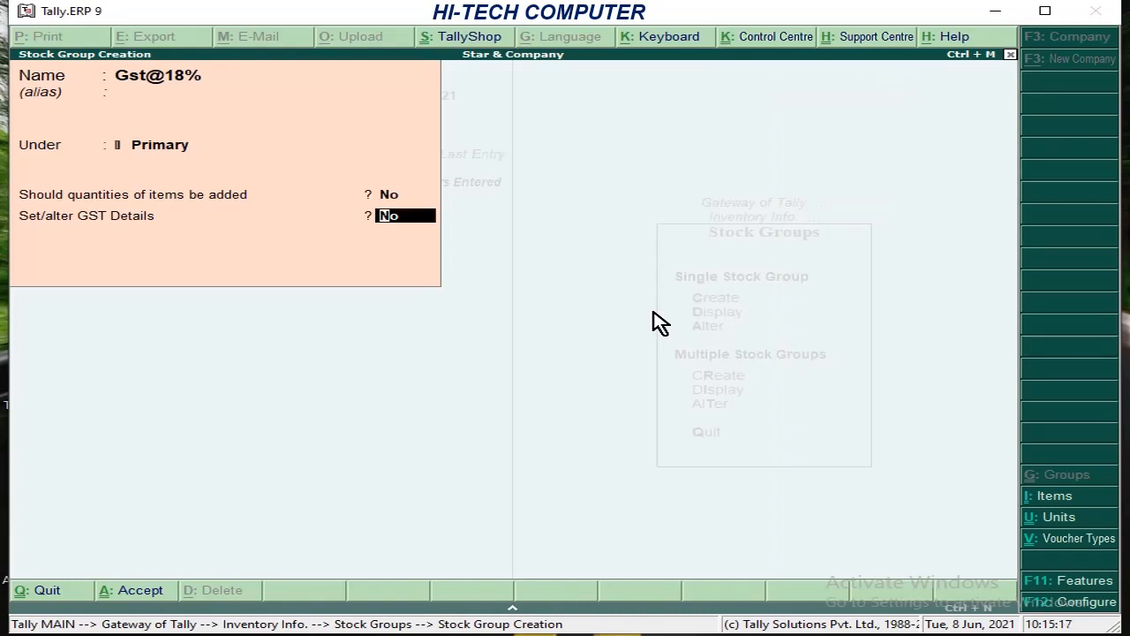
key(y)
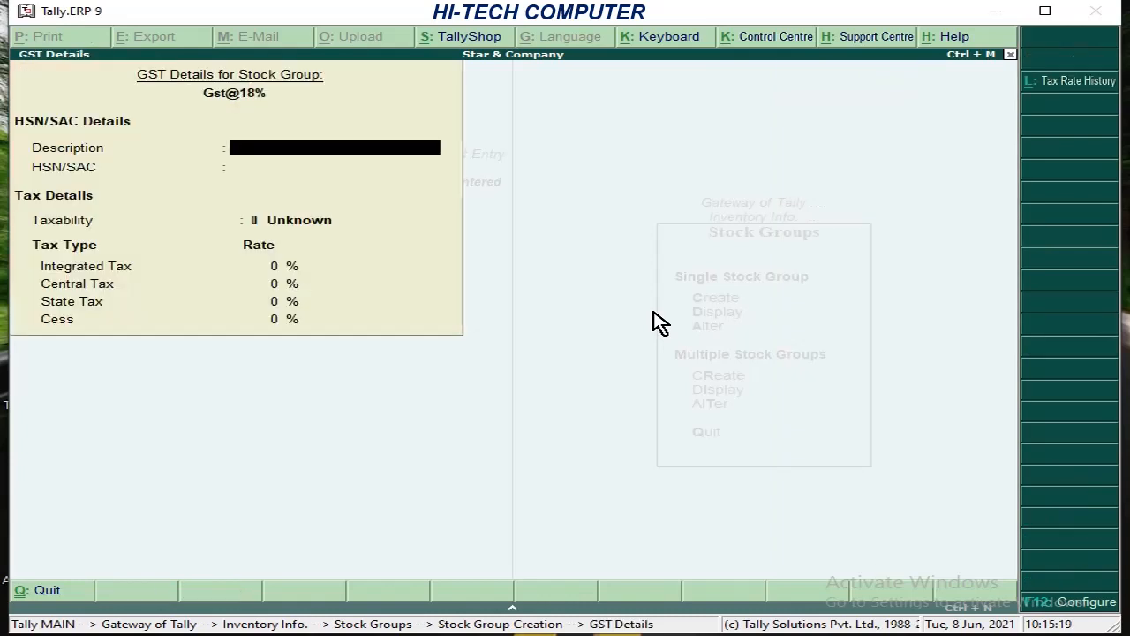
- Enter HSN/SAC code 543 for the Gst@18% group and set its taxability to Taxable
key(Return)
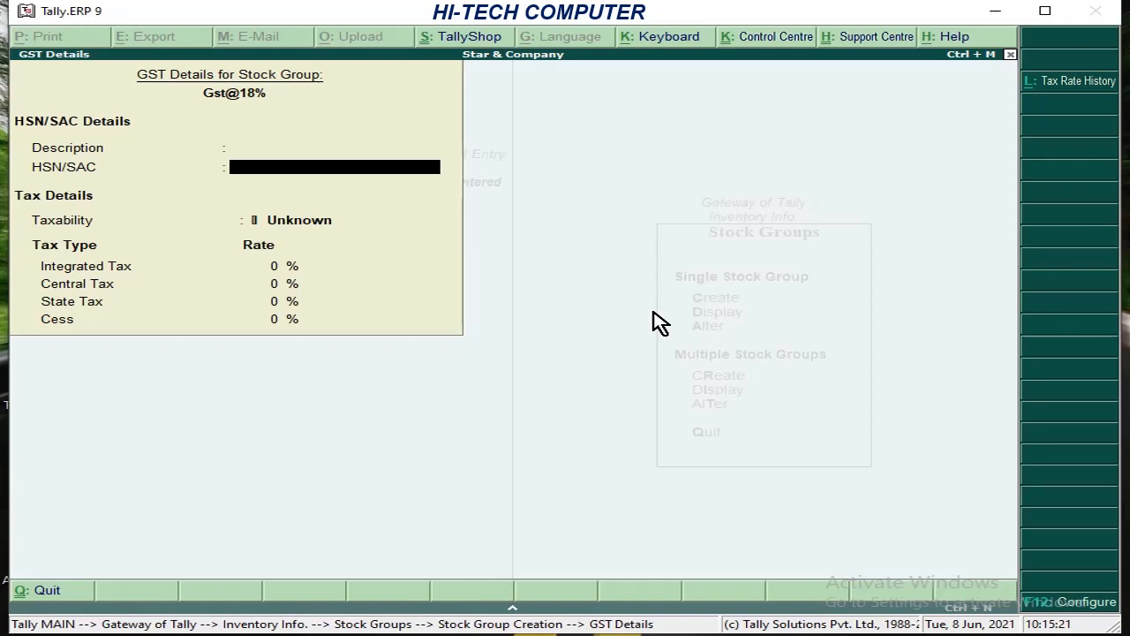
text(543)
key(Return)
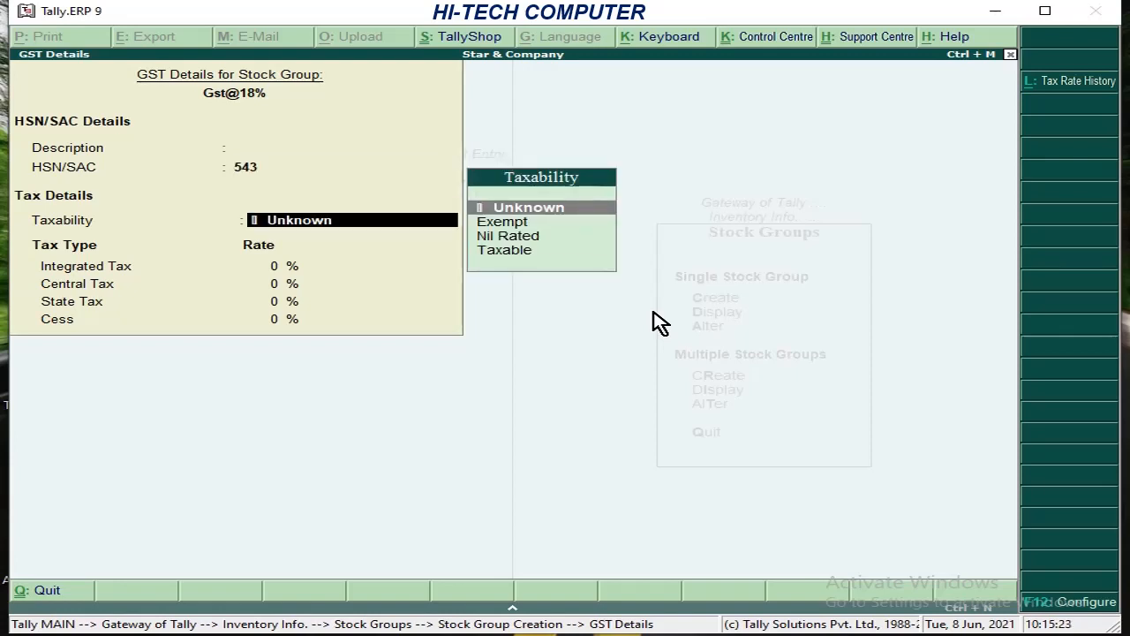
key(Down)
key(Down)
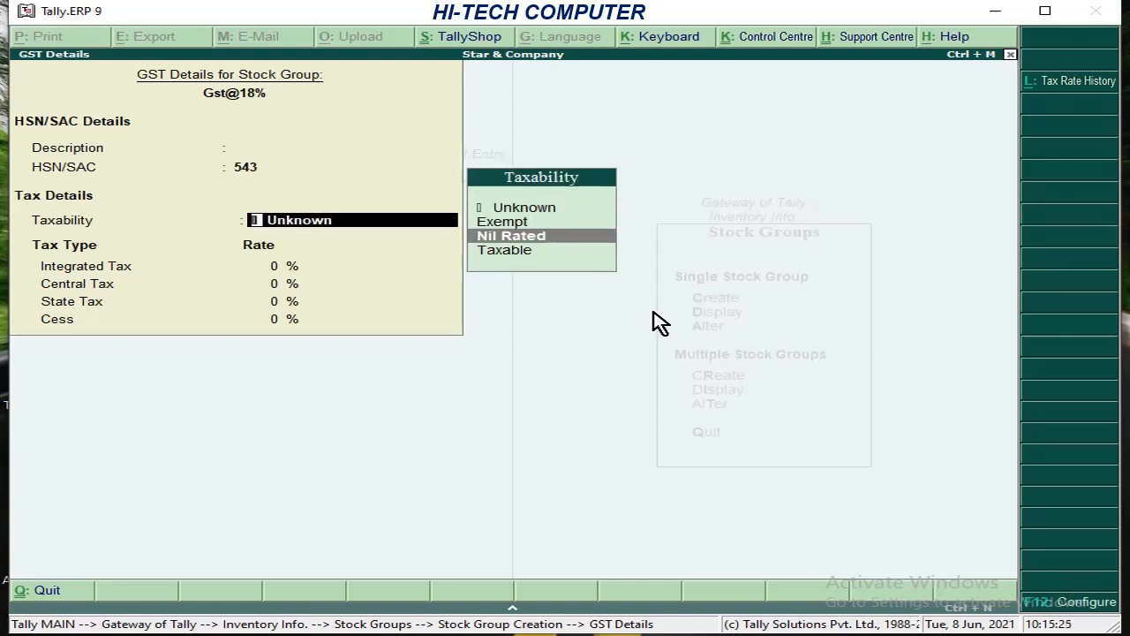
key(Down)
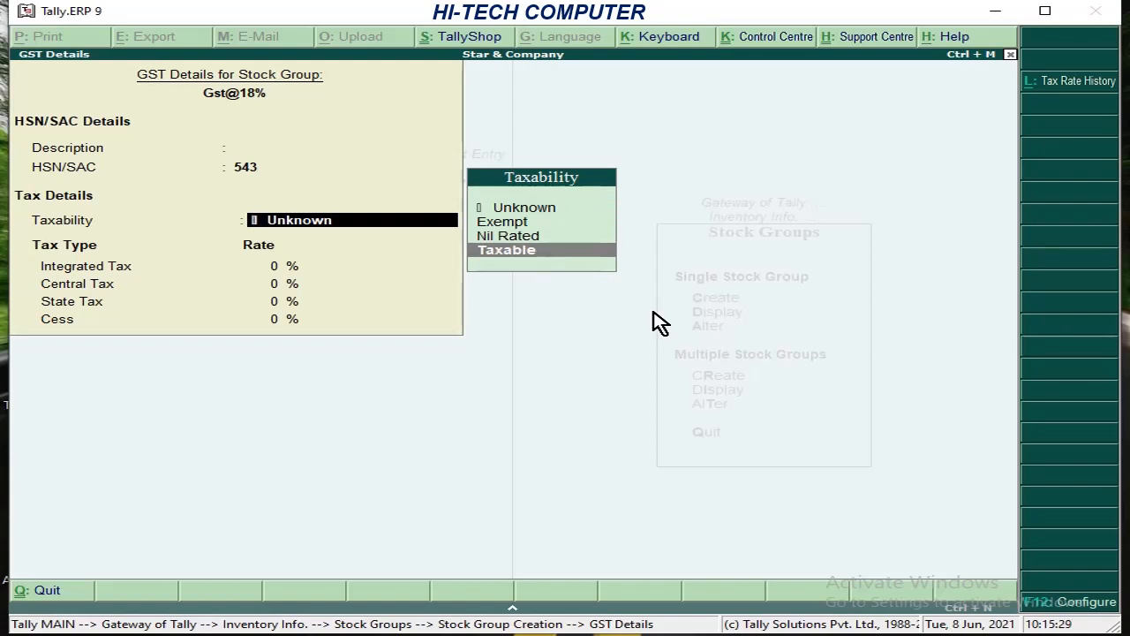
key(Return)
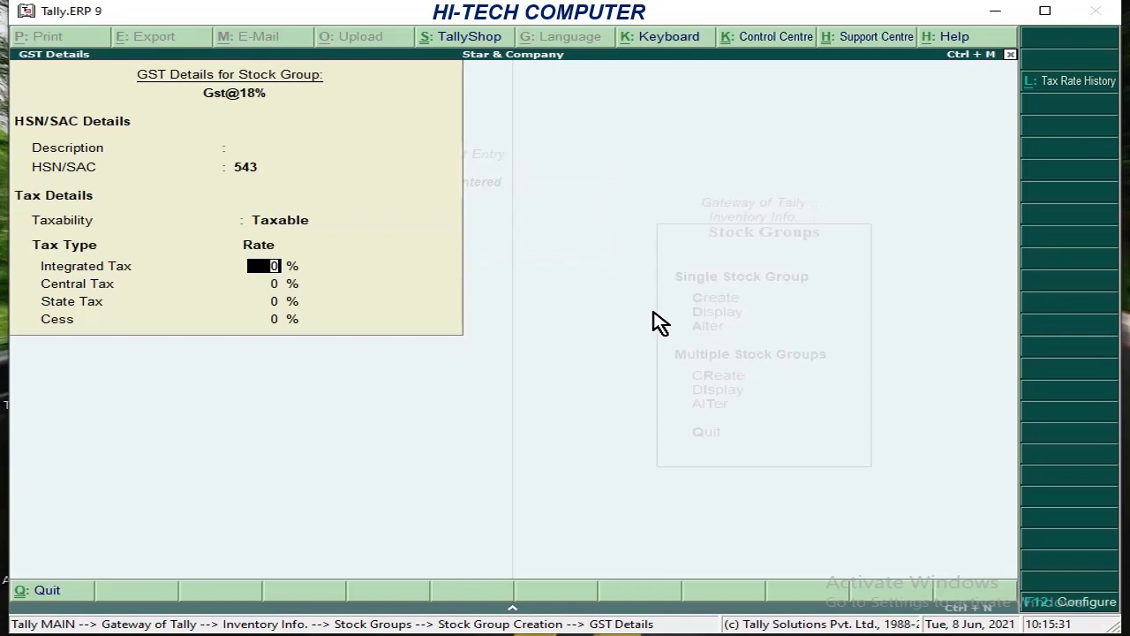
- Set the integrated tax rate to 18% and save the Gst@18% stock group
text(18)
key(Return)
key(Return)
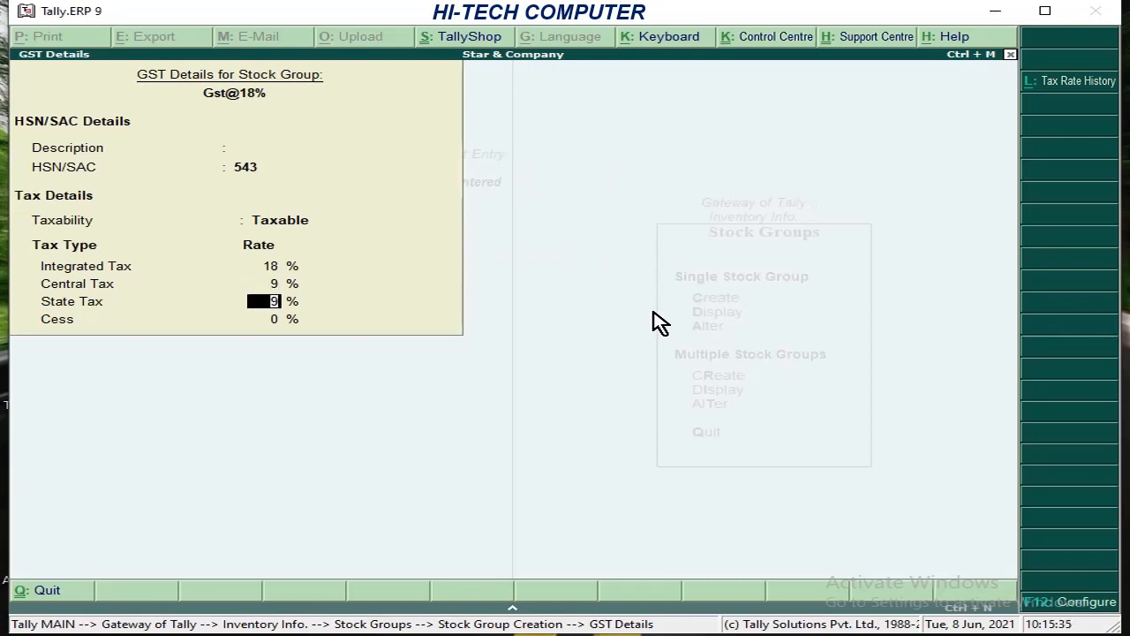
key(Return)
key(Return)
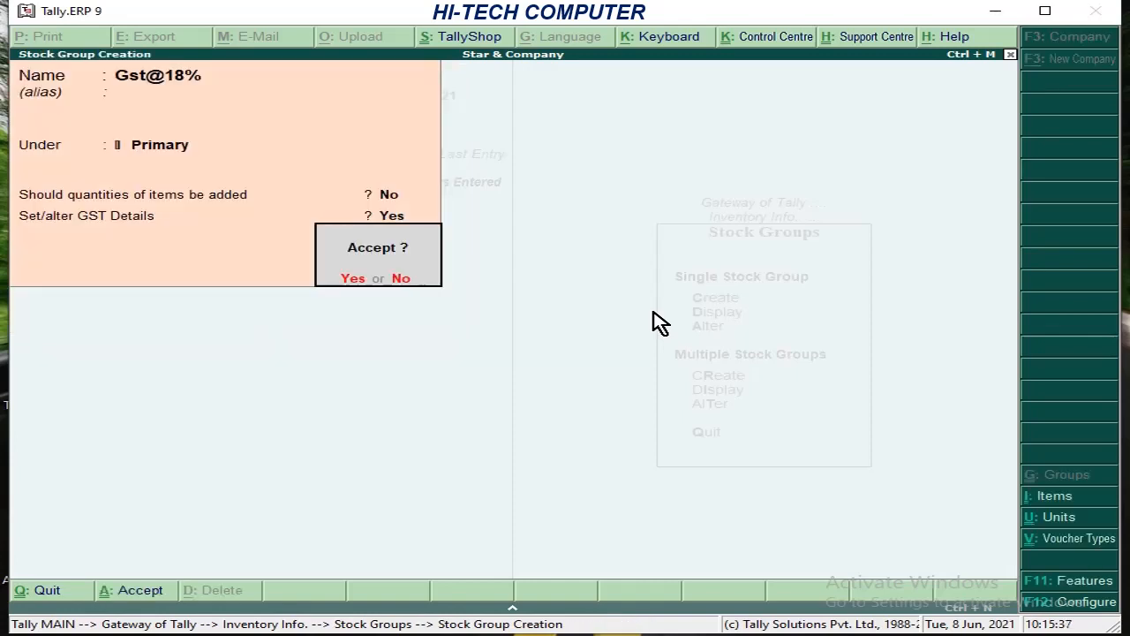
key(Return)
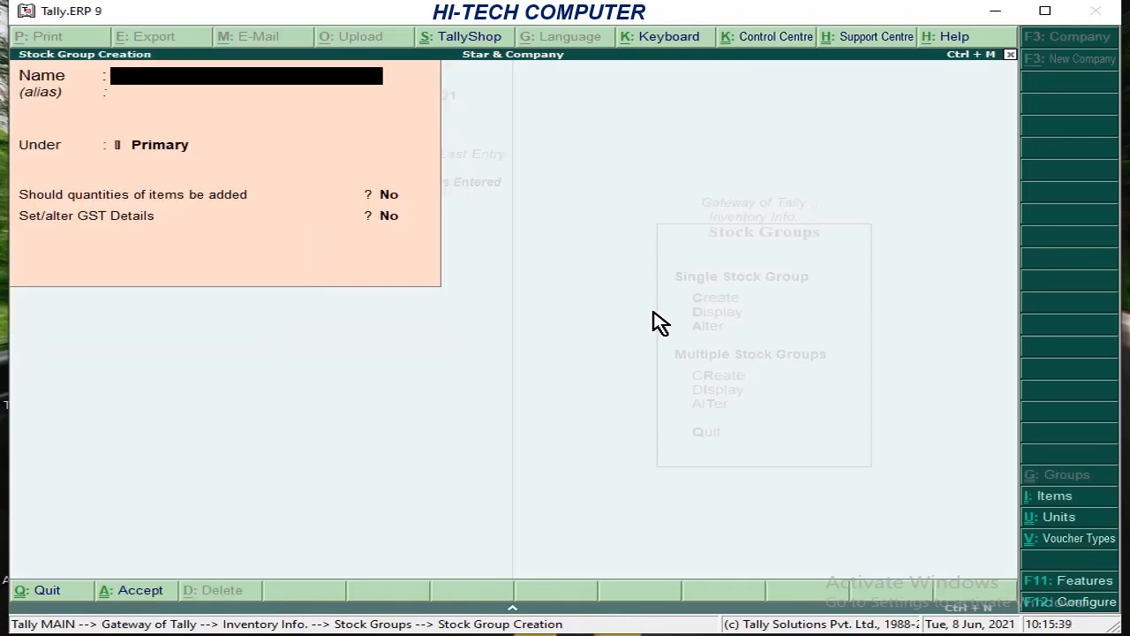
- Start another stock group named Gst@12% under Primary, without adding item quantities, and open its GST details
text(Gst@12)
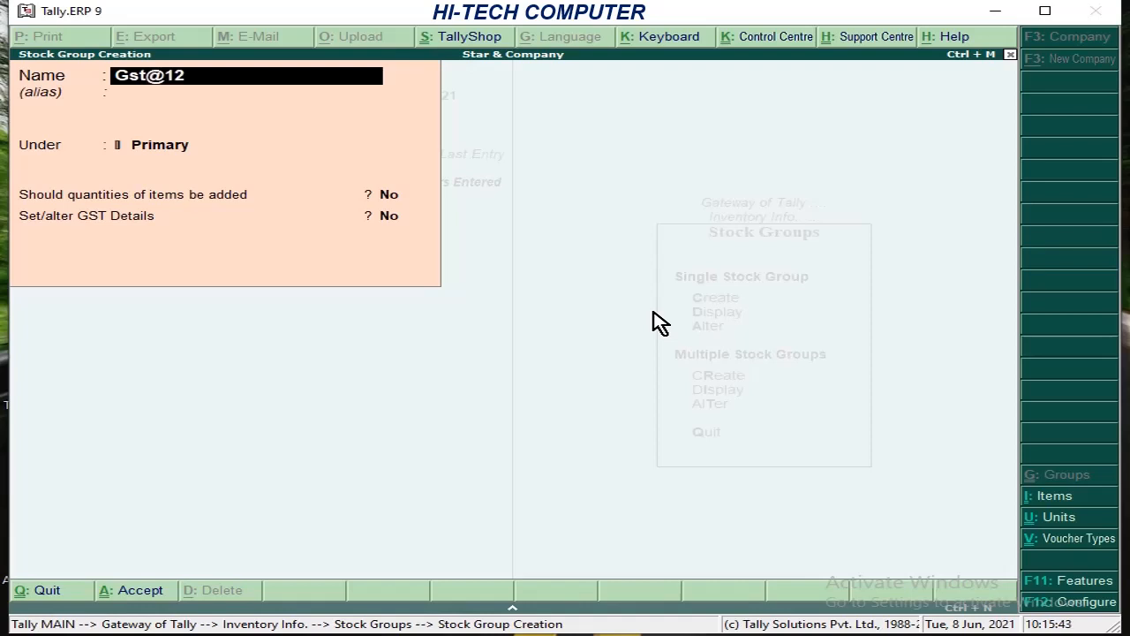
text(%)
key(Return)
key(Return)
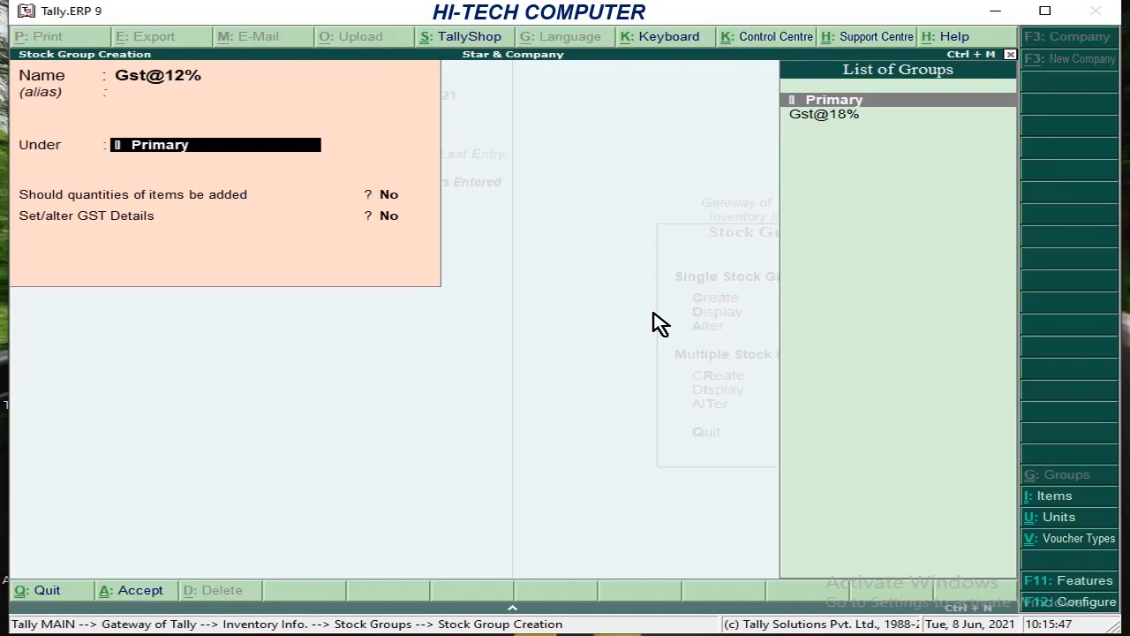
key(Return)
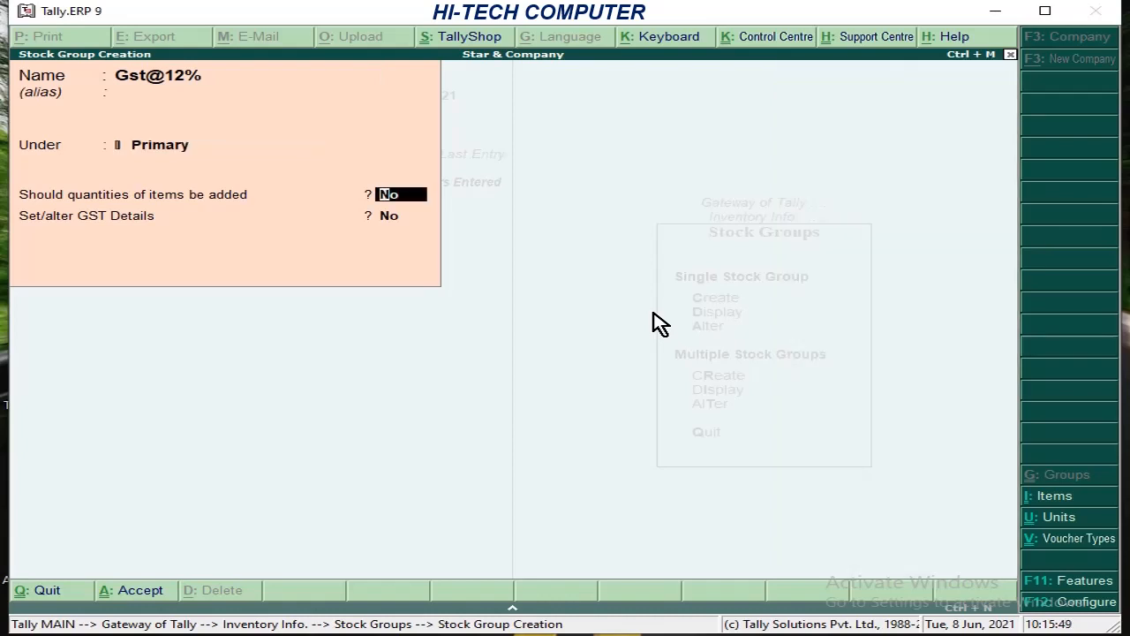
key(Return)
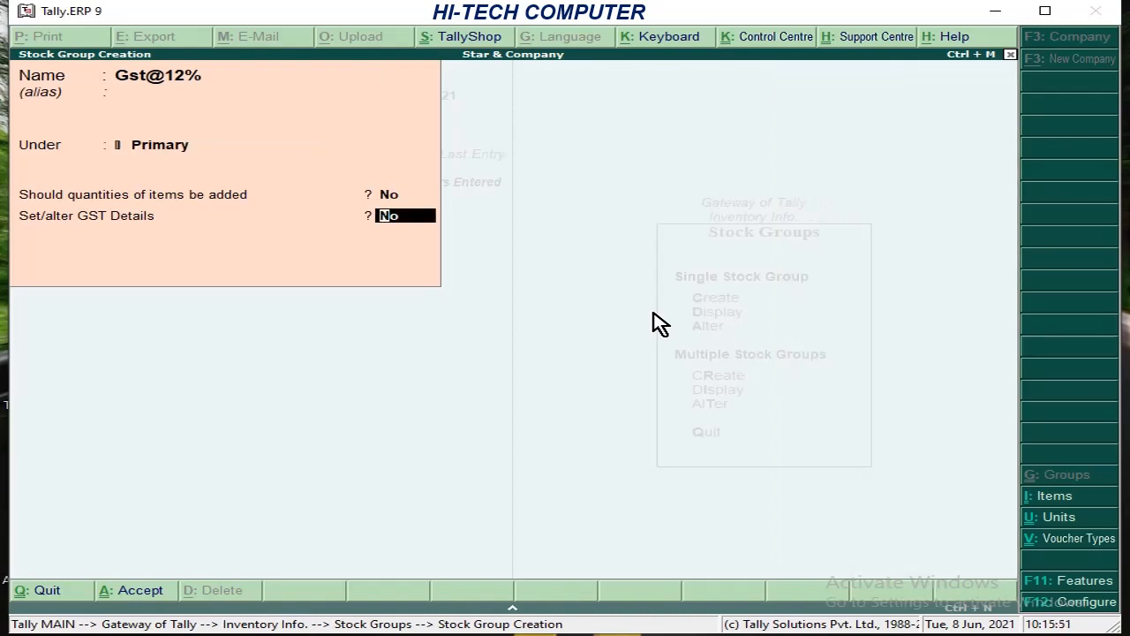
text(y)
key(Return)
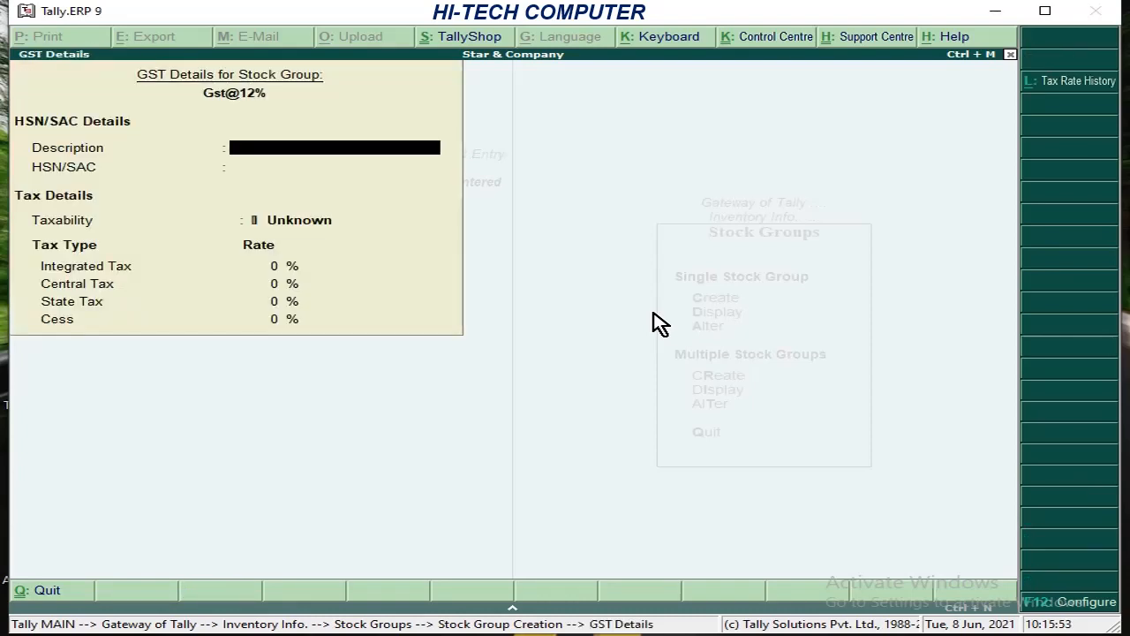
- Enter HSN/SAC code 3453 for the Gst@12% stock group and set its taxability to Taxable
key(Return)
text(3453)
key(Return)
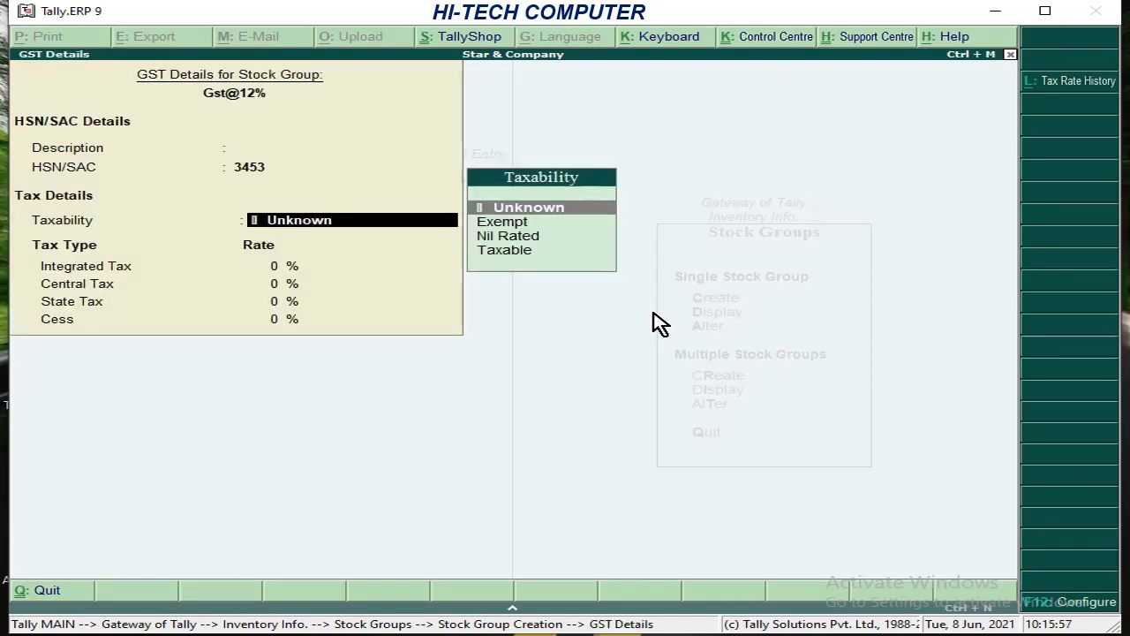
key(Down)
key(Down)
key(Down)
key(Return)
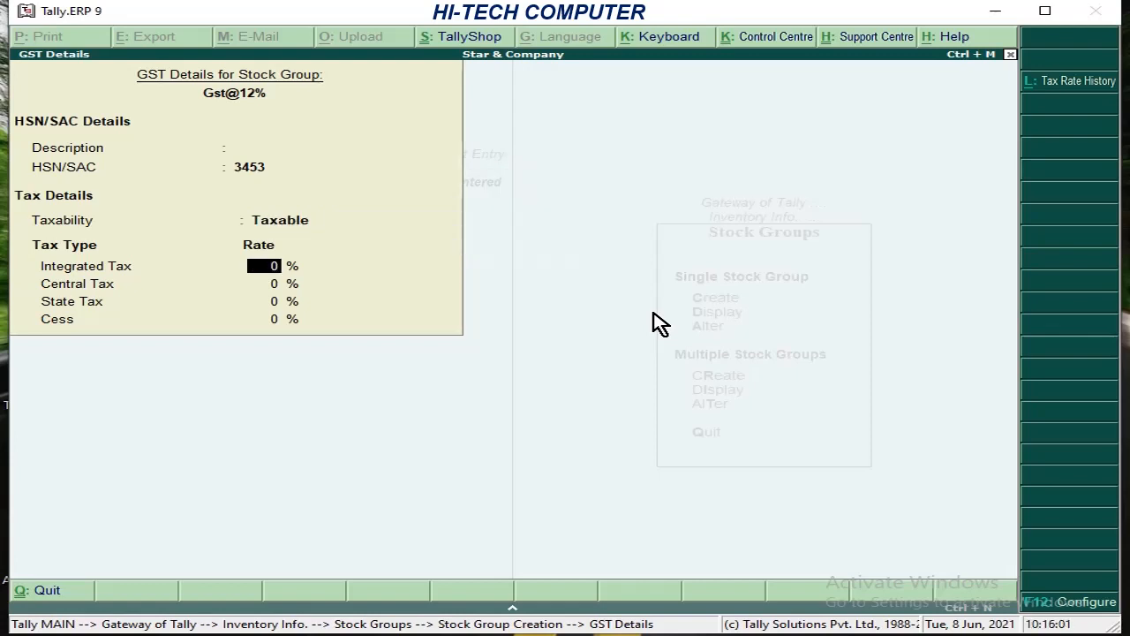
- Set the integrated tax rate to 12% and save the Gst@12% stock group
text(12)
key(Return)
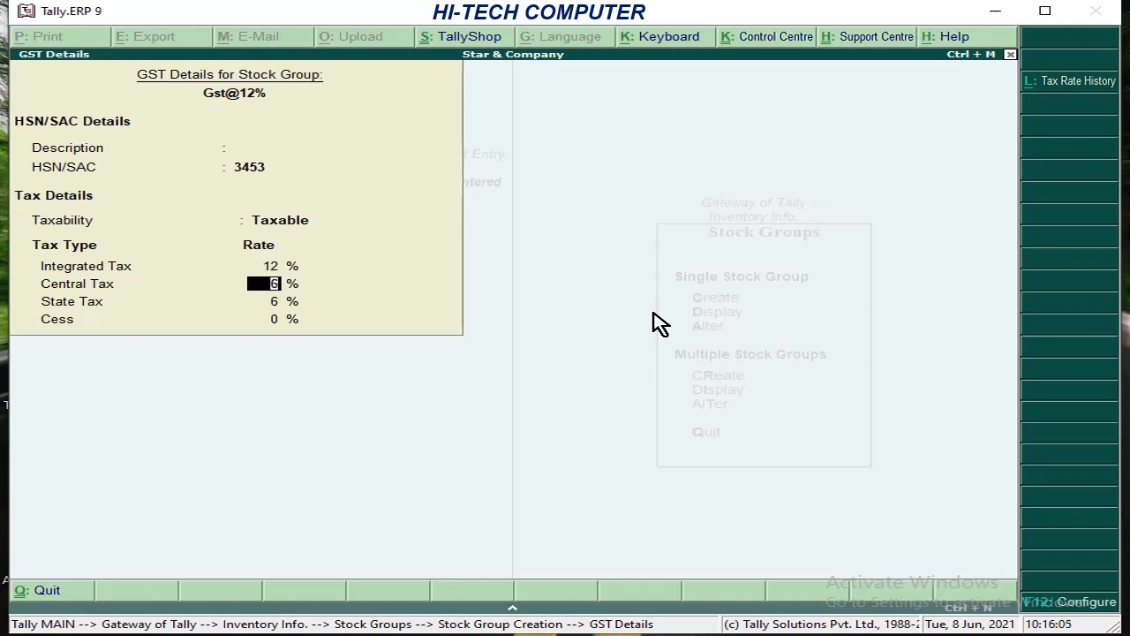
key(Return)
key(Return)
key(Return)
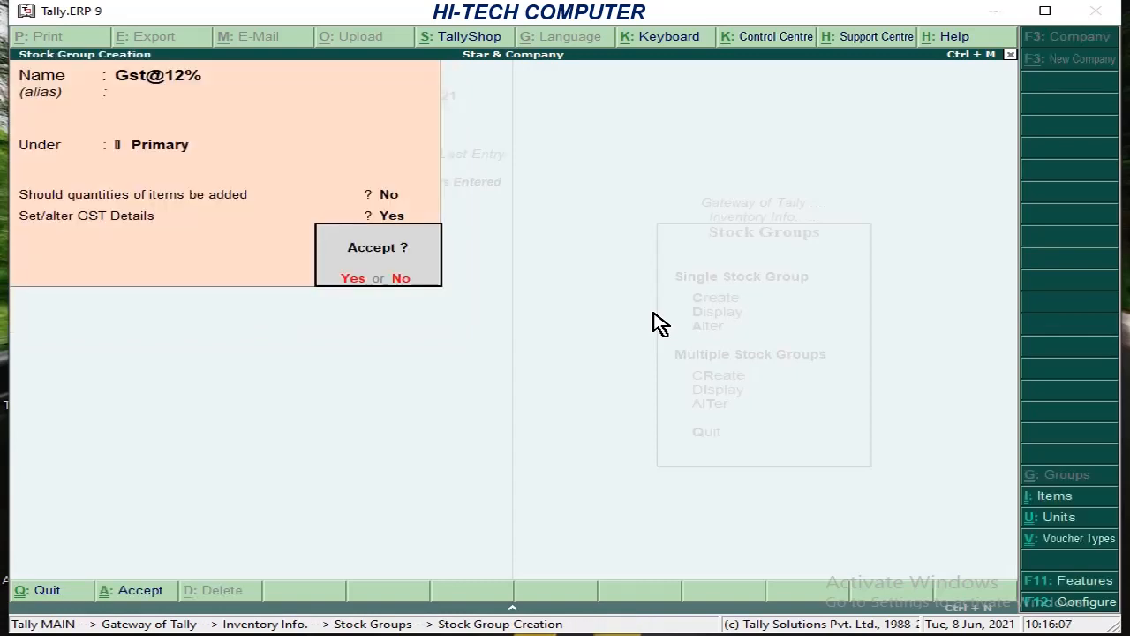
key(Return)
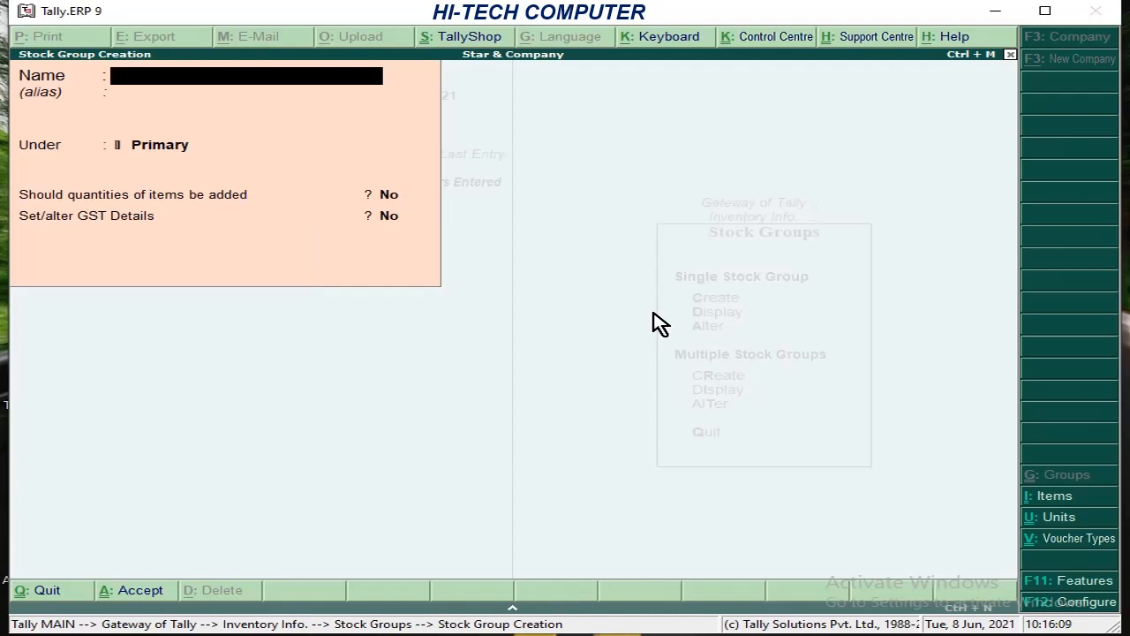
- Start a stock group named Gst @5% under Primary, without adding item quantities, and open its GST details
text(Gst @5)
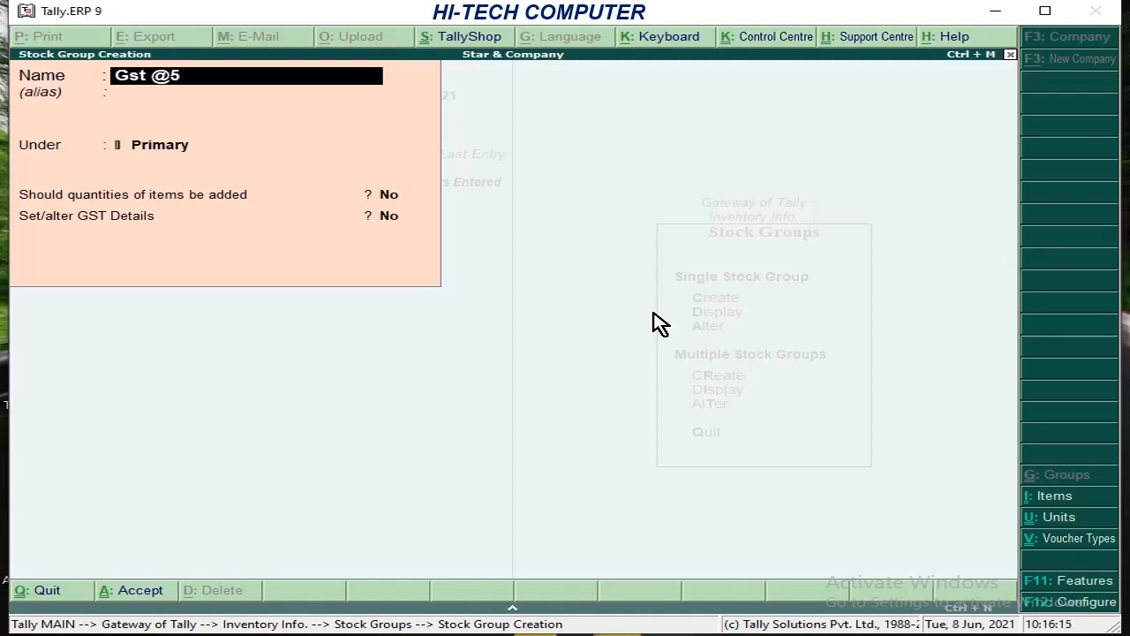
text(%)
key(Return)
key(Return)
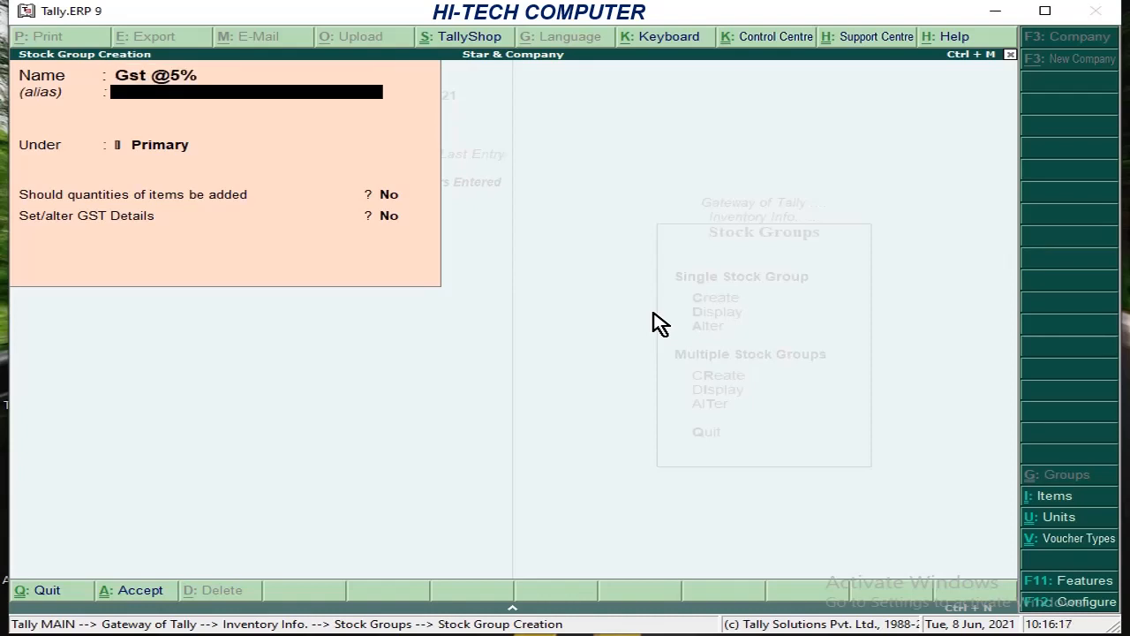
key(Return)
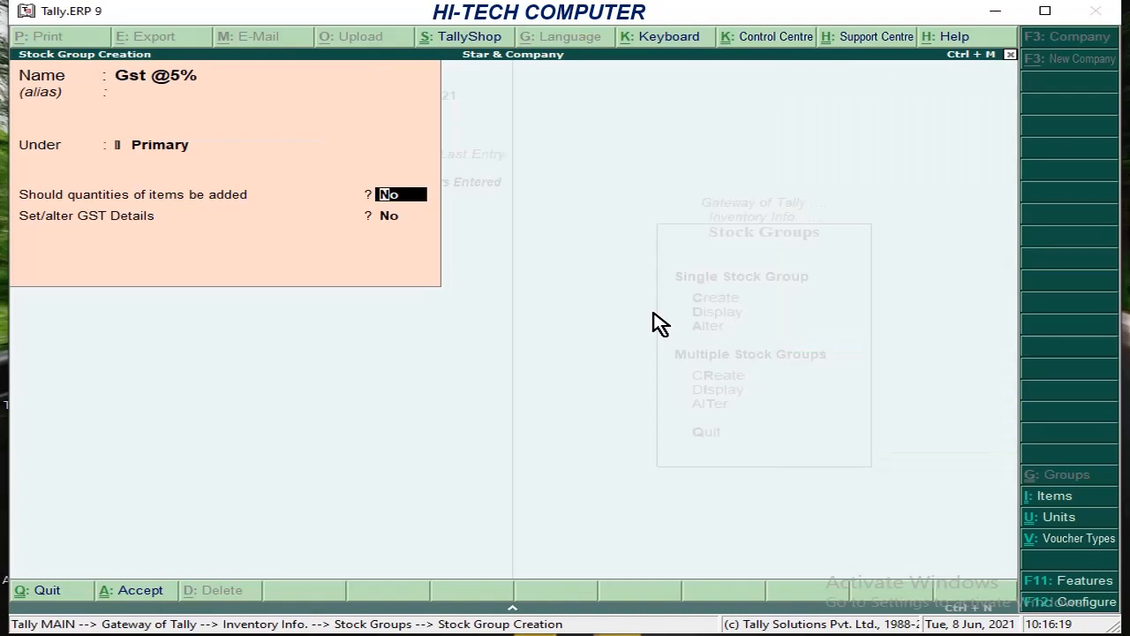
key(Return)
text(Y)
key(Return)
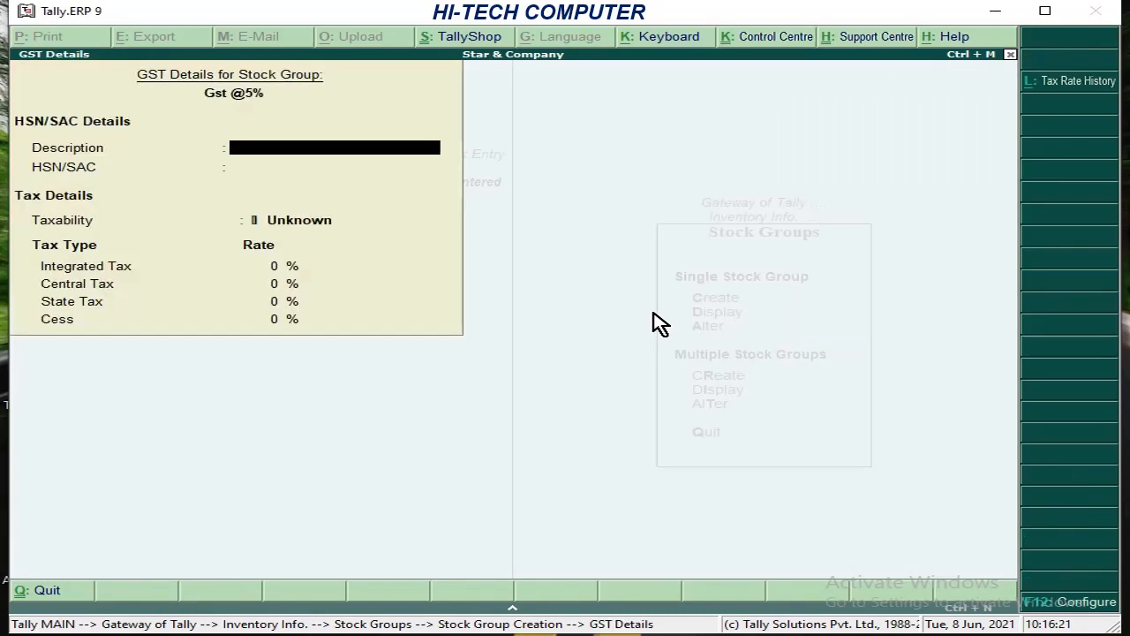
- Enter HSN/SAC code 453 for the Gst @5% stock group and set its taxability to Taxable
key(Return)
text(453)
key(Return)
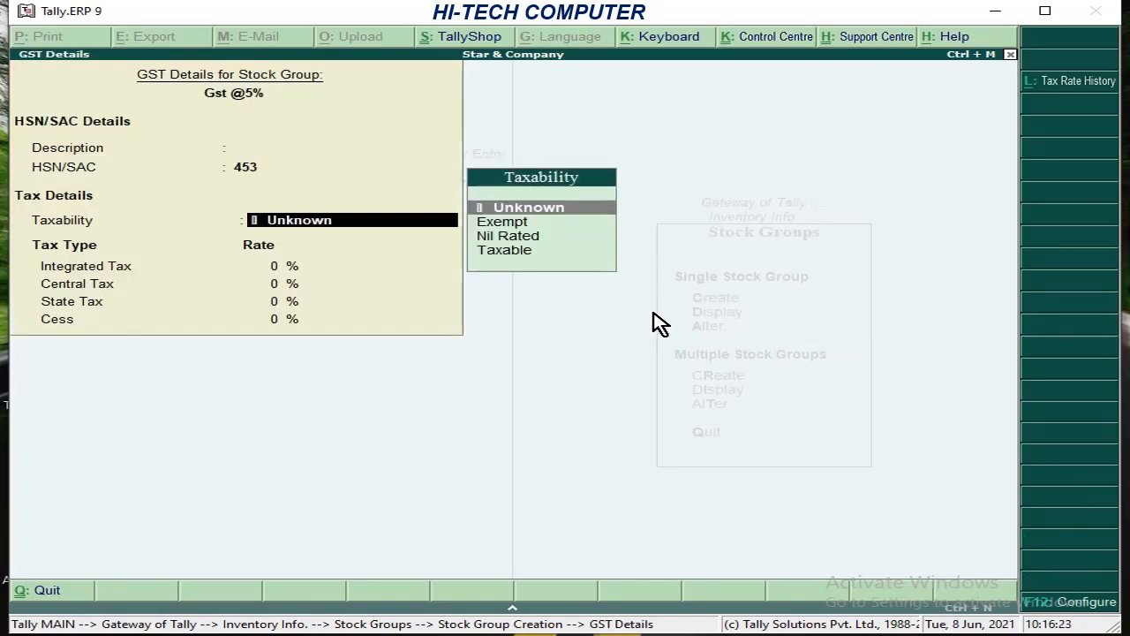
key(Down)
key(Down)
key(Down)
key(Return)
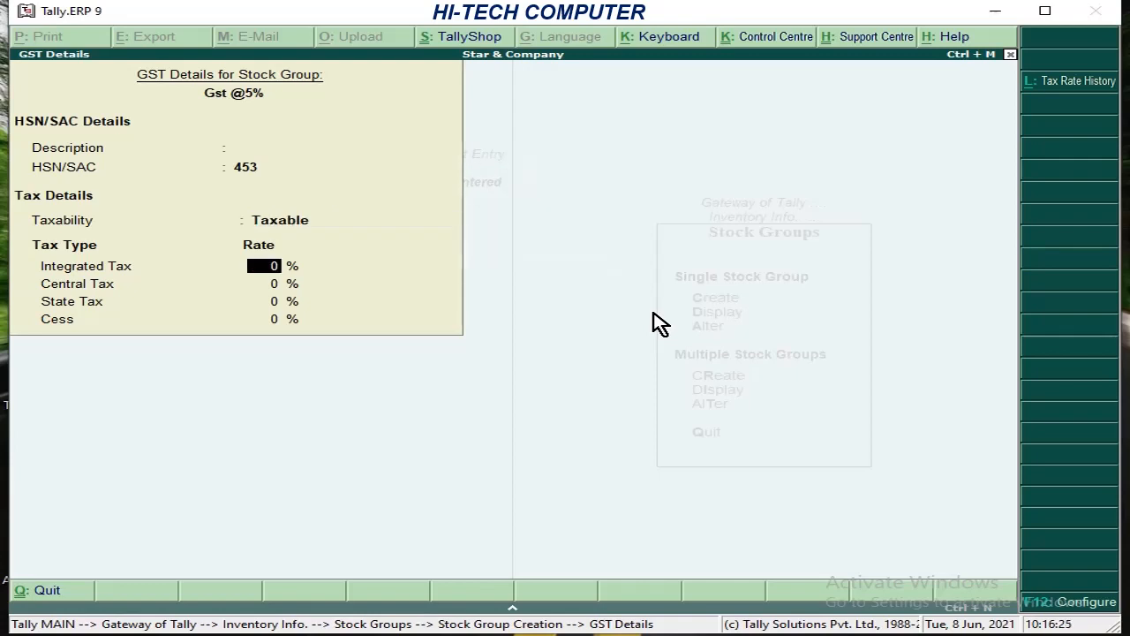
- Set the integrated tax rate to 5% and save the Gst @5% stock group
text(5)
key(Return)
key(Return)
key(Return)
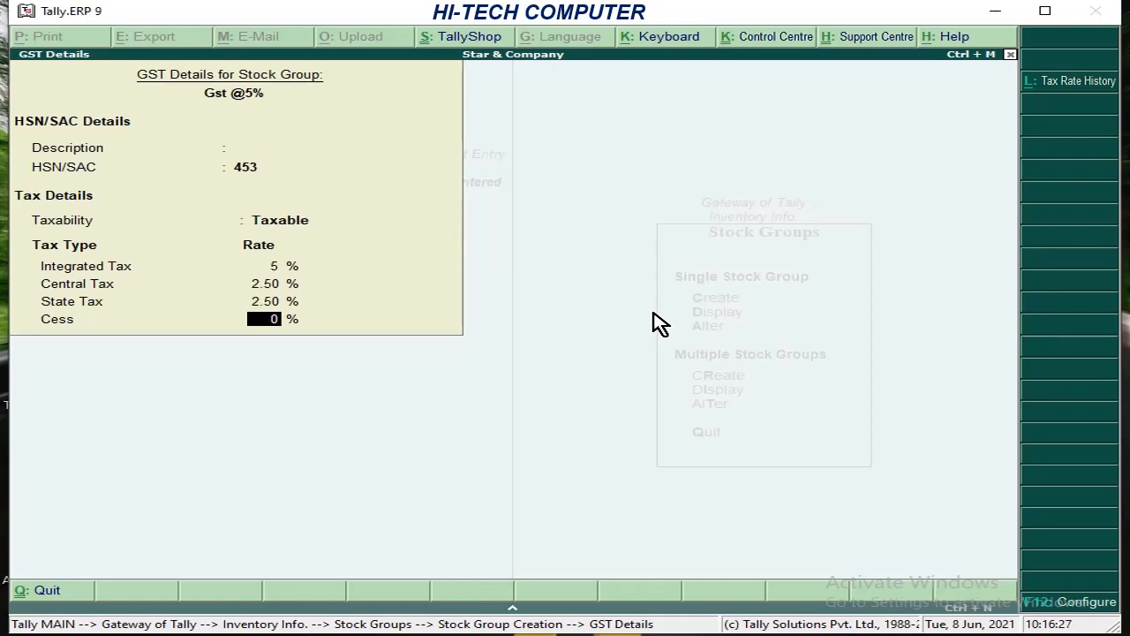
key(Return)
key(Return)
- Quit stock group creation, display the list of existing stock groups, and return to the inventory options
key(Escape)
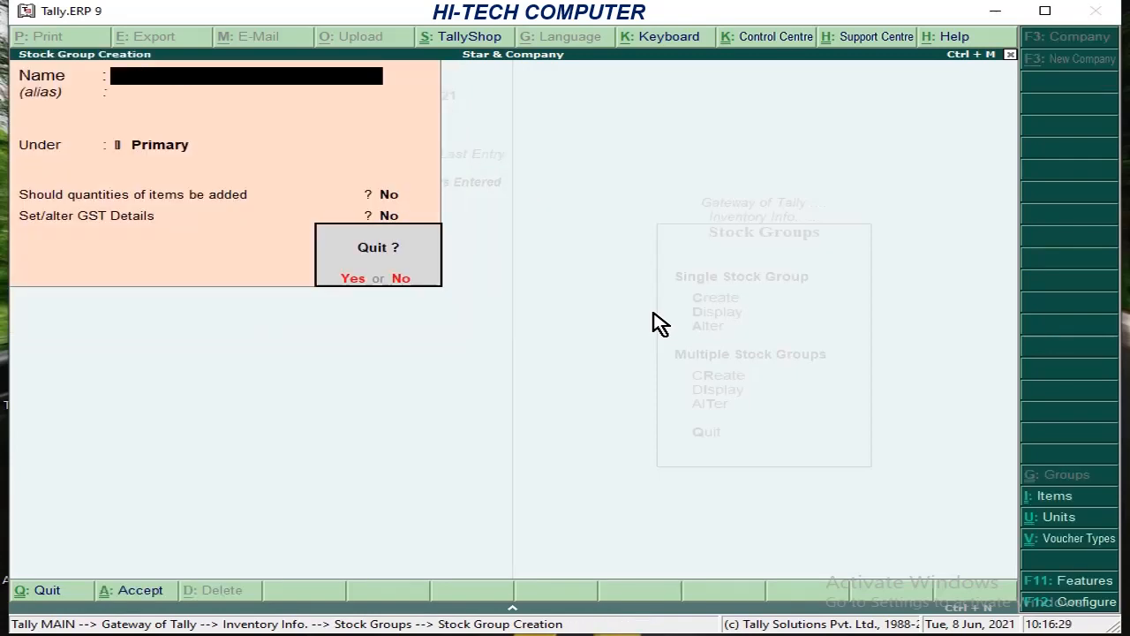
key(Return)
key(Down)
key(Return)
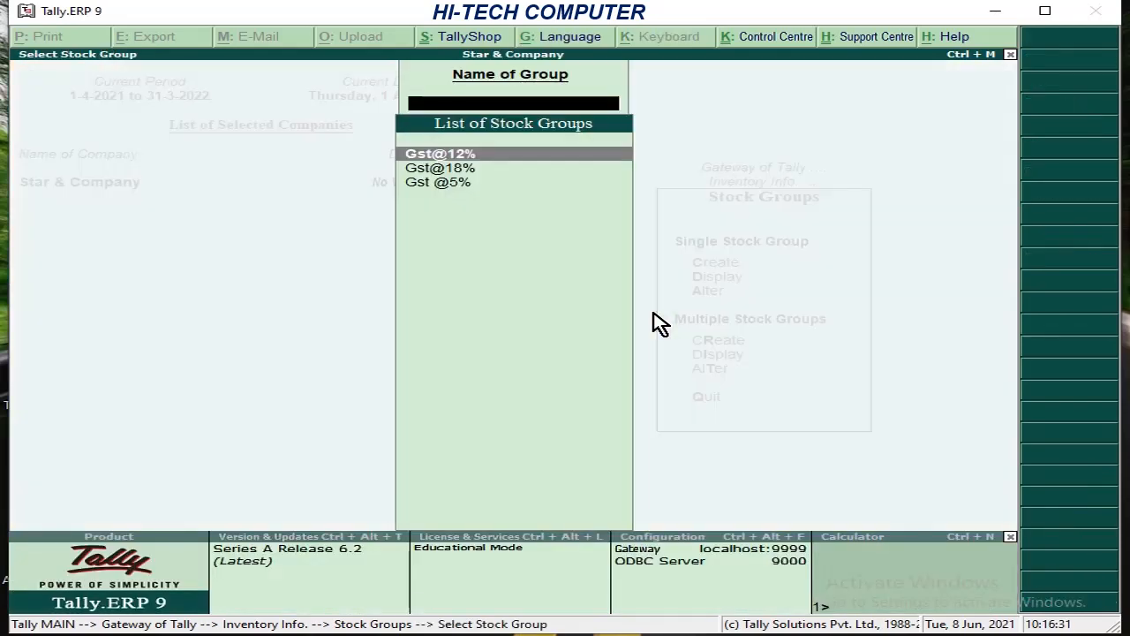
key(Escape)
key(Escape)
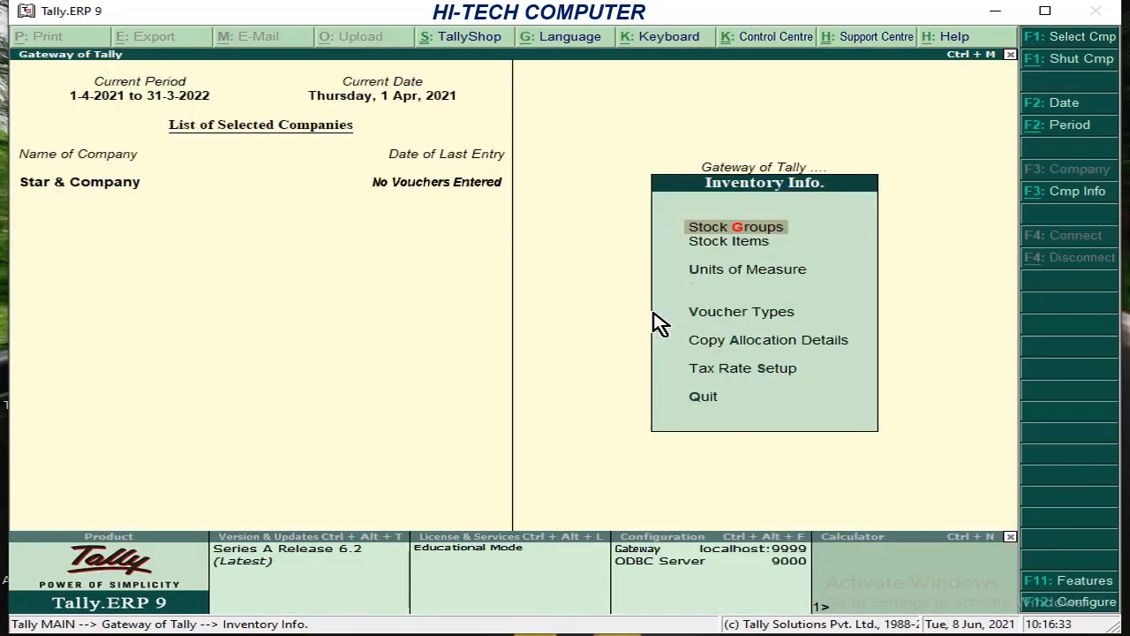
- Start a single stock item named MOBILE without an alias and place it under the Gst@18% group
key(Down)
key(Return)
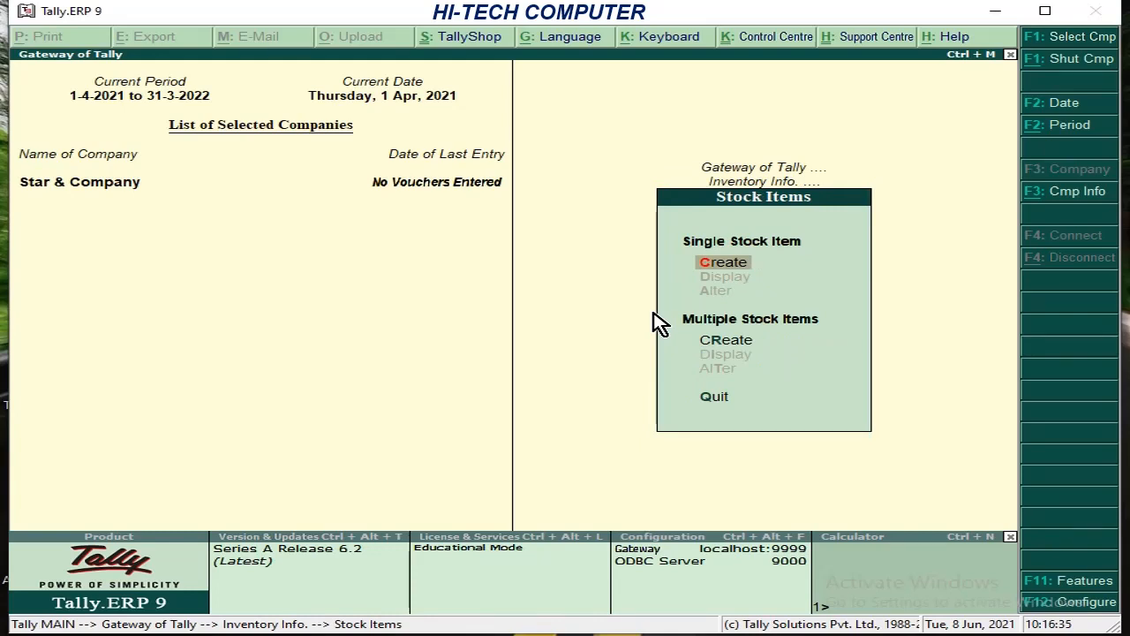
key(Return)
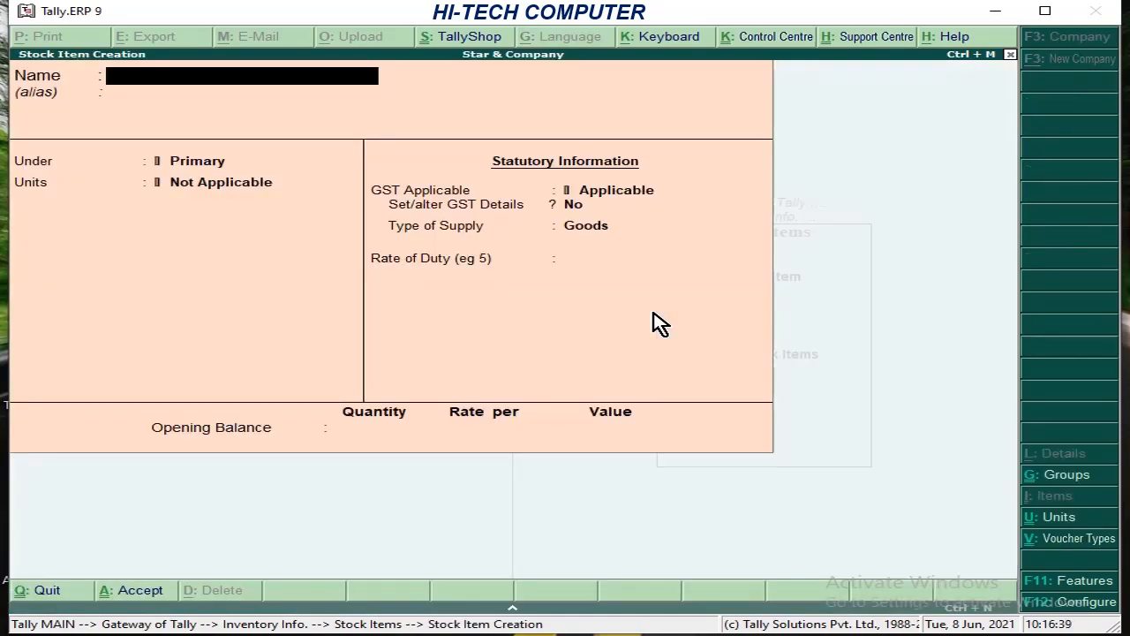
text(MOBILE)
key(Return)
key(Return)
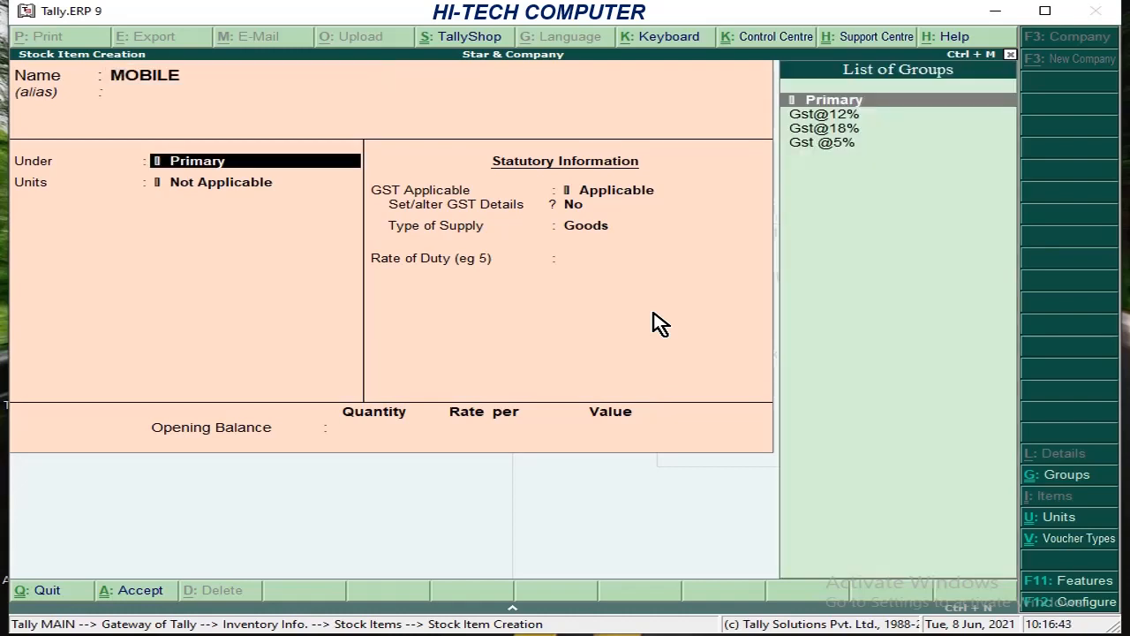
key(Down)
key(Down)
key(Return)
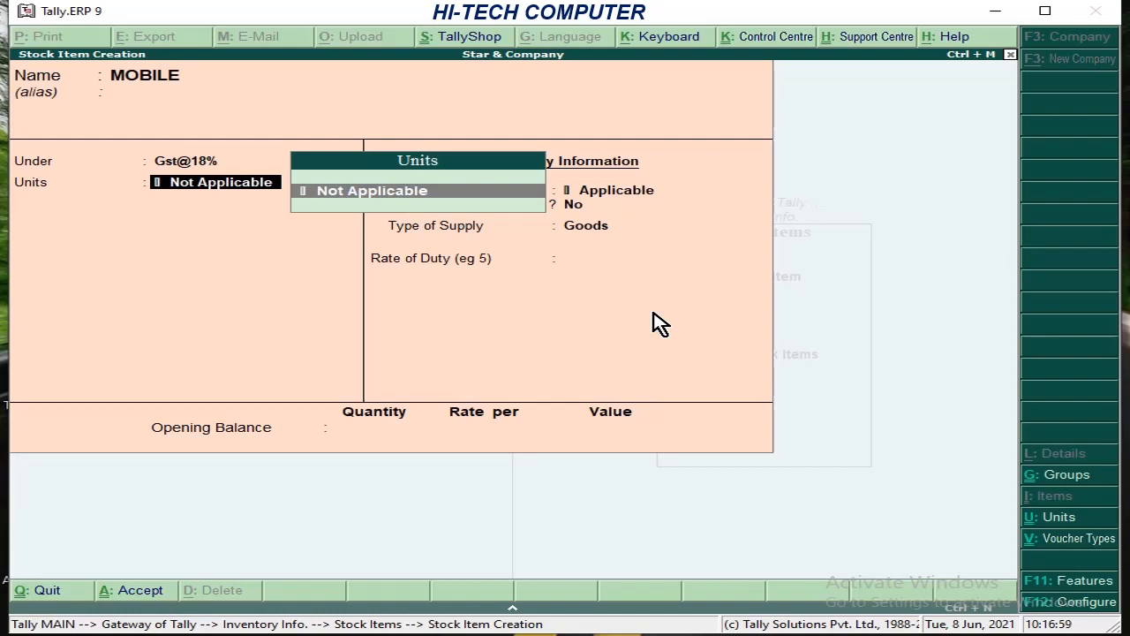
- Create a simple unit PCS, formal name PIECES, with UQC Not Applicable and 0 decimal places, and assign it to the MOBILE item
key(alt+c)
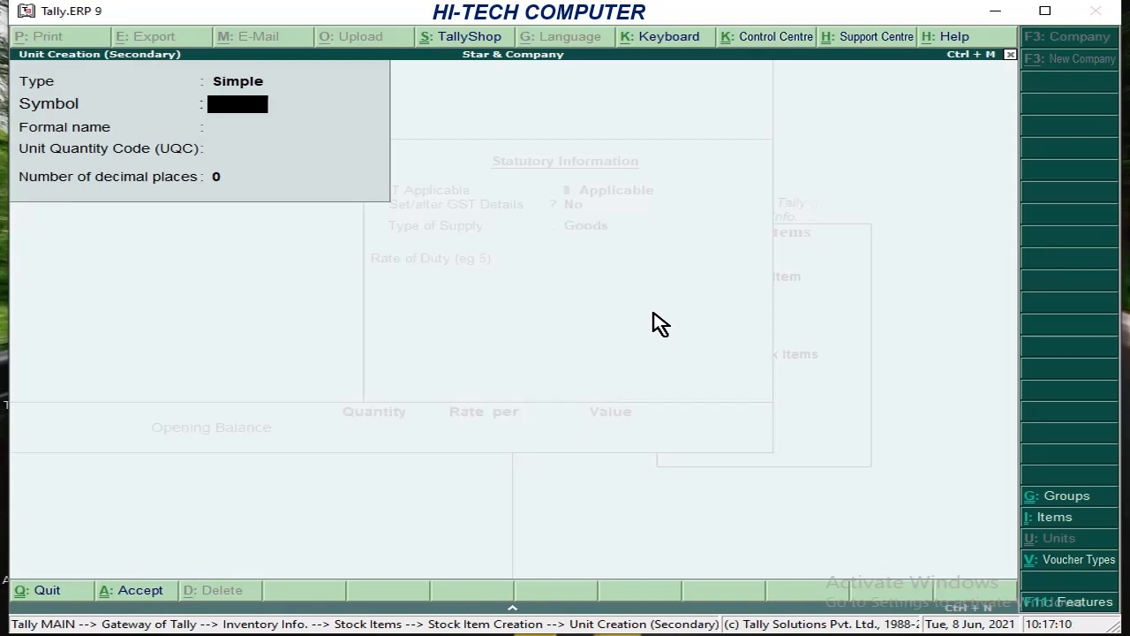
text(PCS)
key(Return)
text(P)
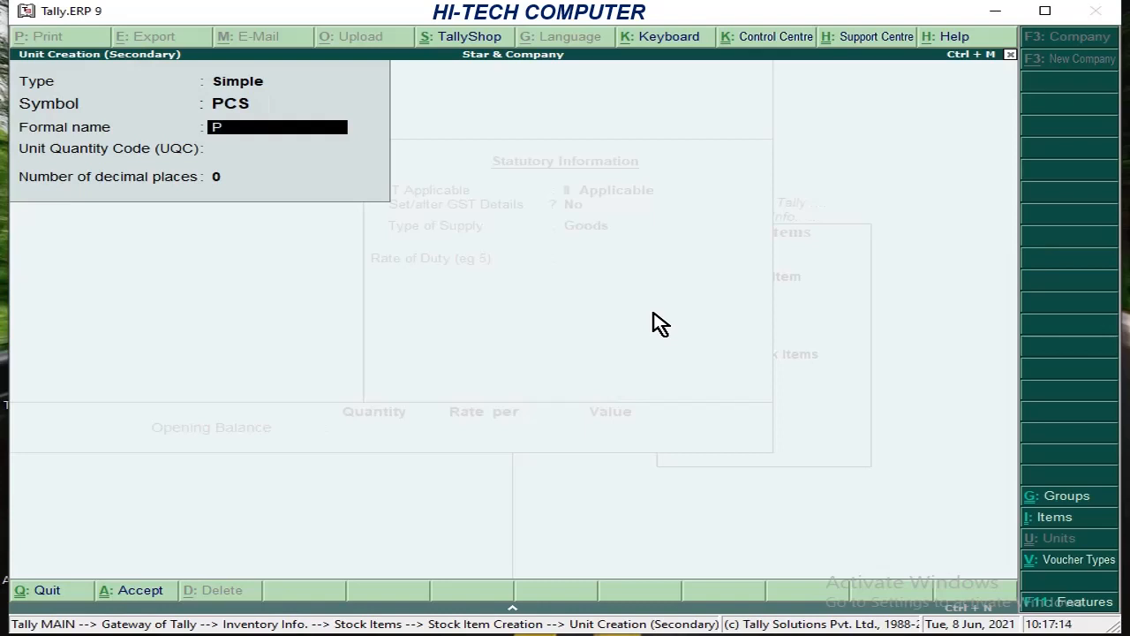
text(IECES)
key(Return)
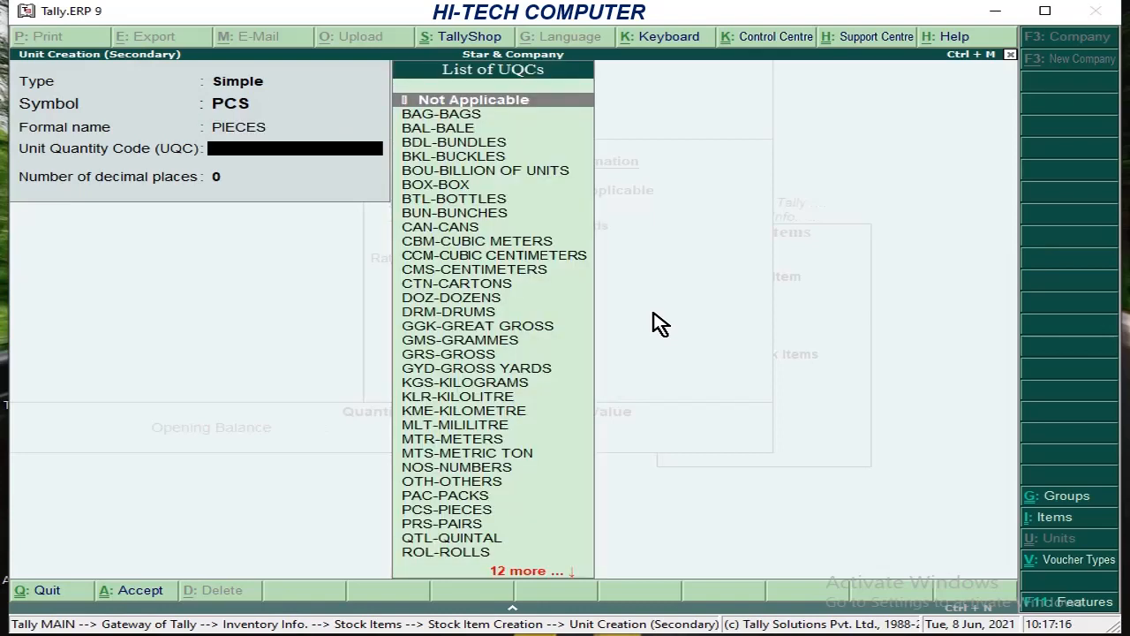
key(Return)
key(Return)
key(Return)
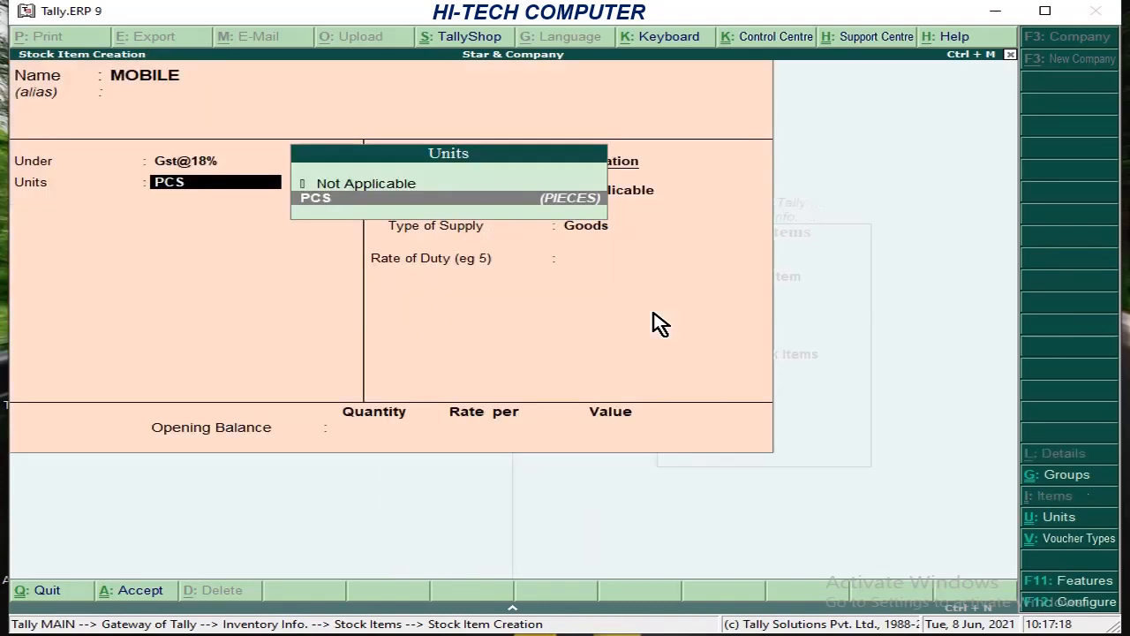
key(Return)
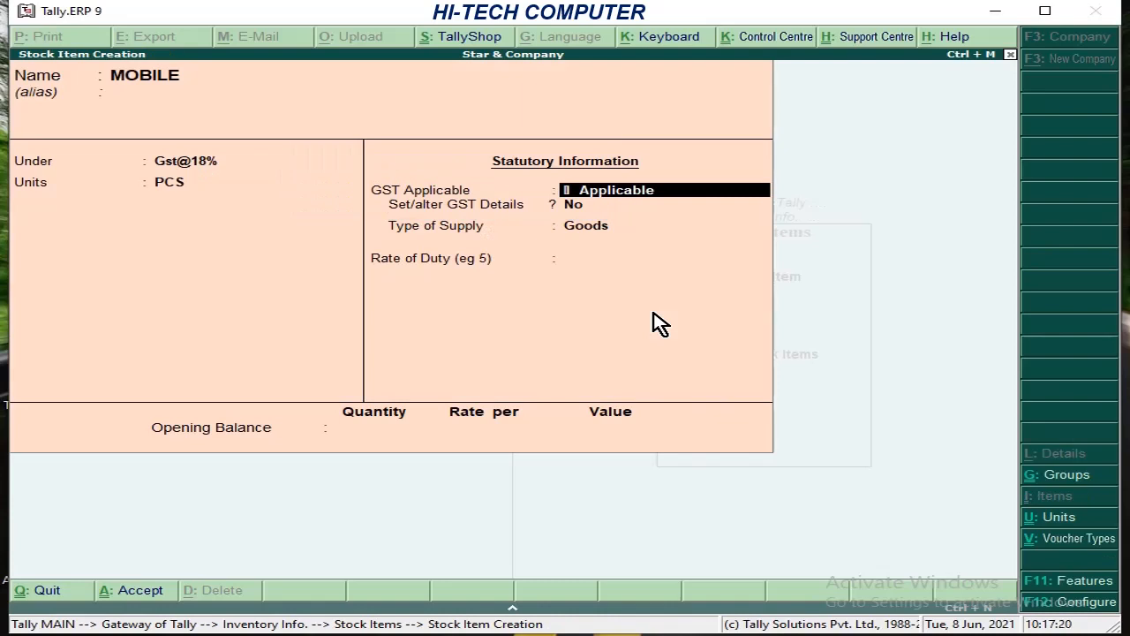
- Keep GST applicable for the MOBILE item, open its GST details, and enter HSN/SAC code 3242
key(Return)
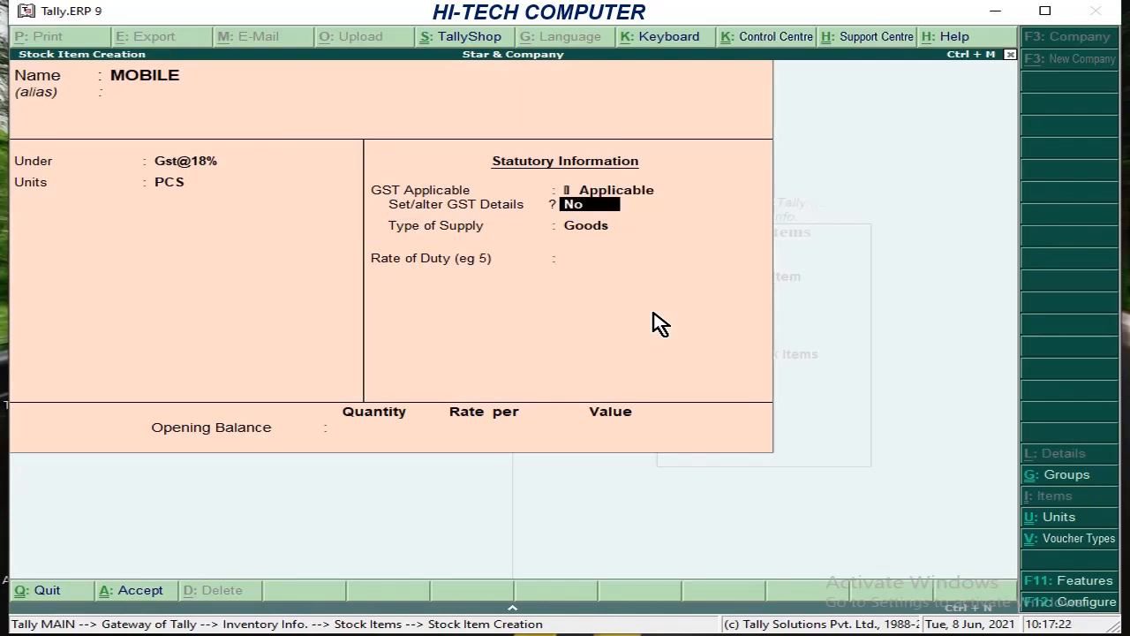
key(y)
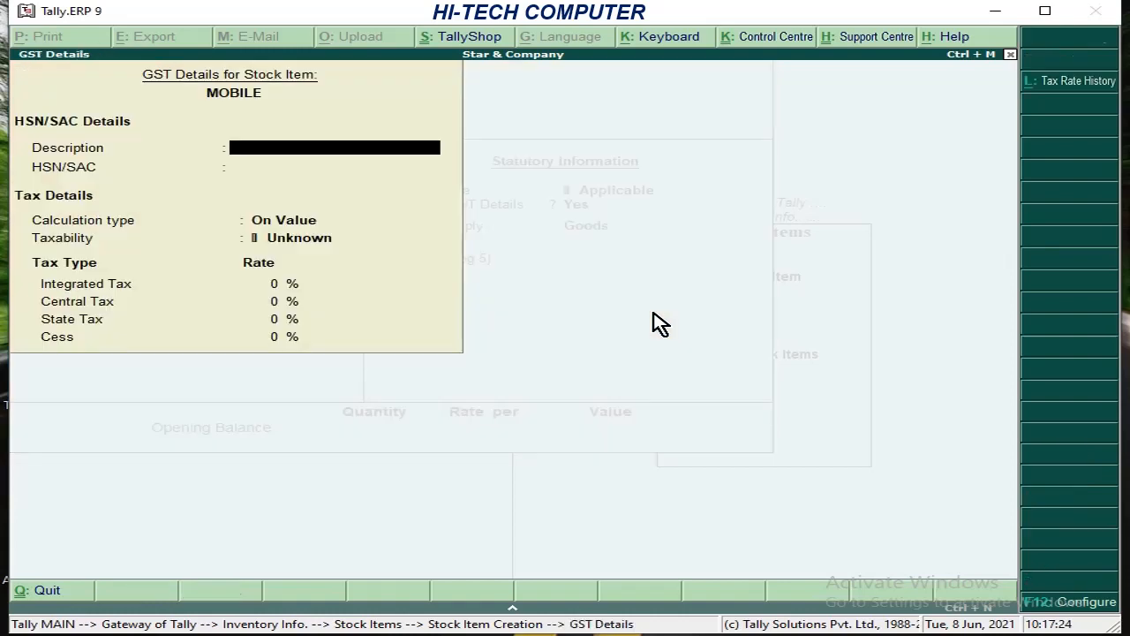
key(Return)
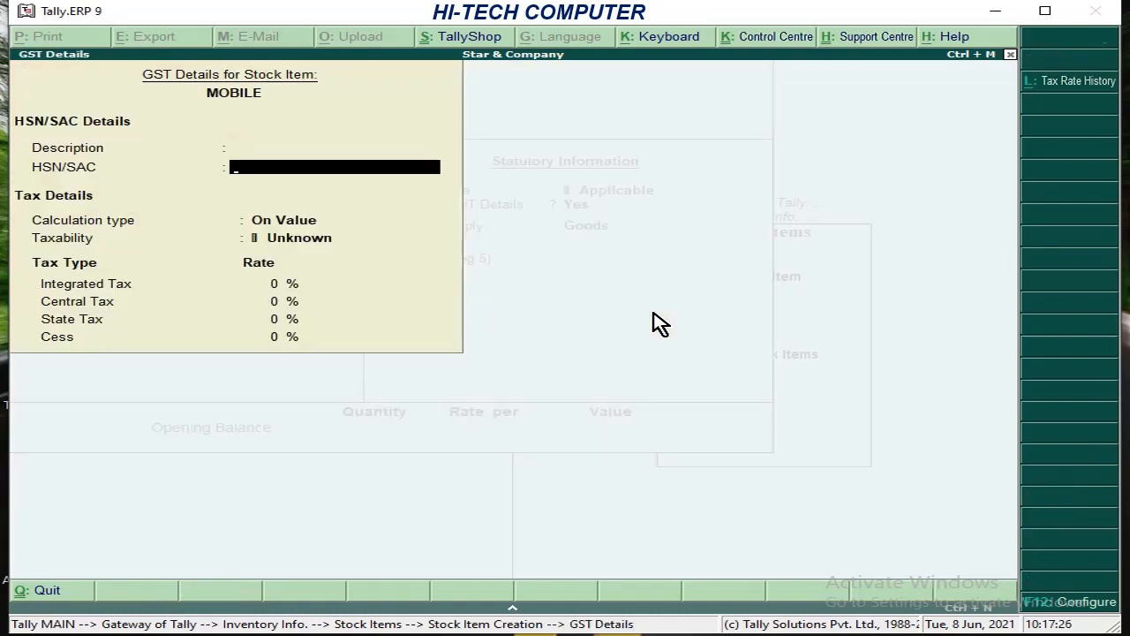
text(3242)
key(Return)
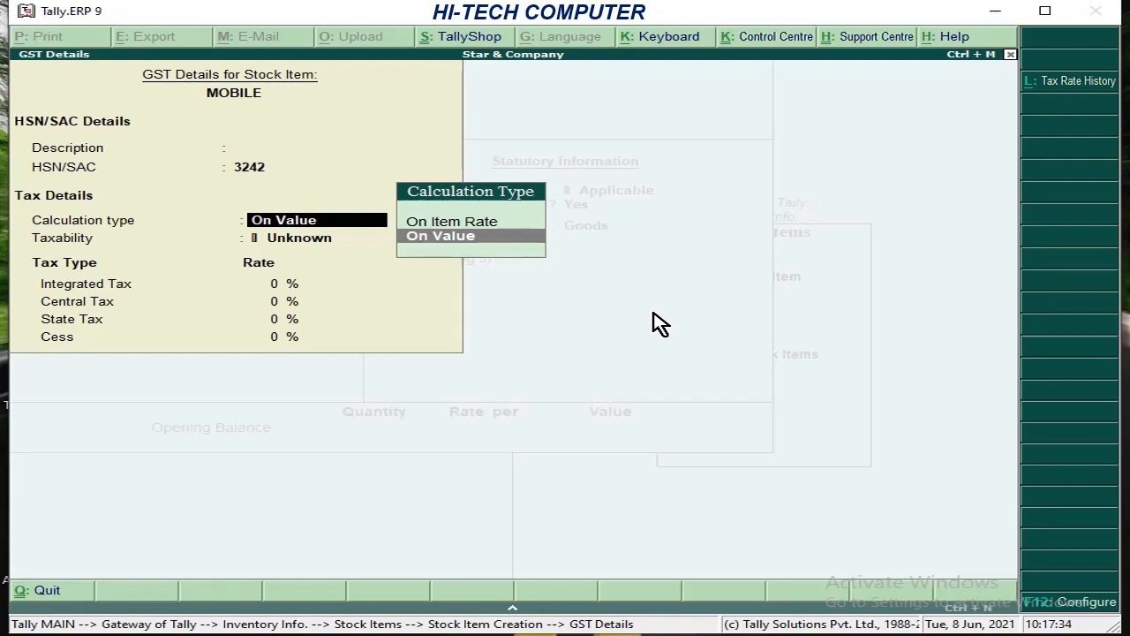
- Keep MOBILE's tax calculation type as On Value and set its taxability to Taxable
key(Return)
key(Down)
key(Down)
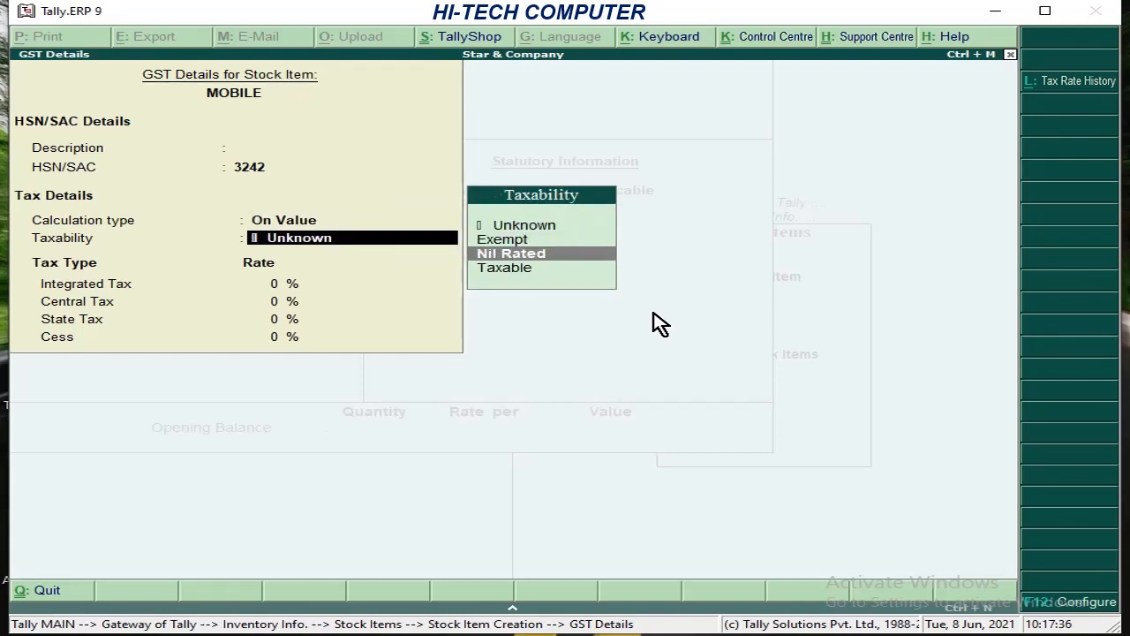
key(Down)
key(Return)
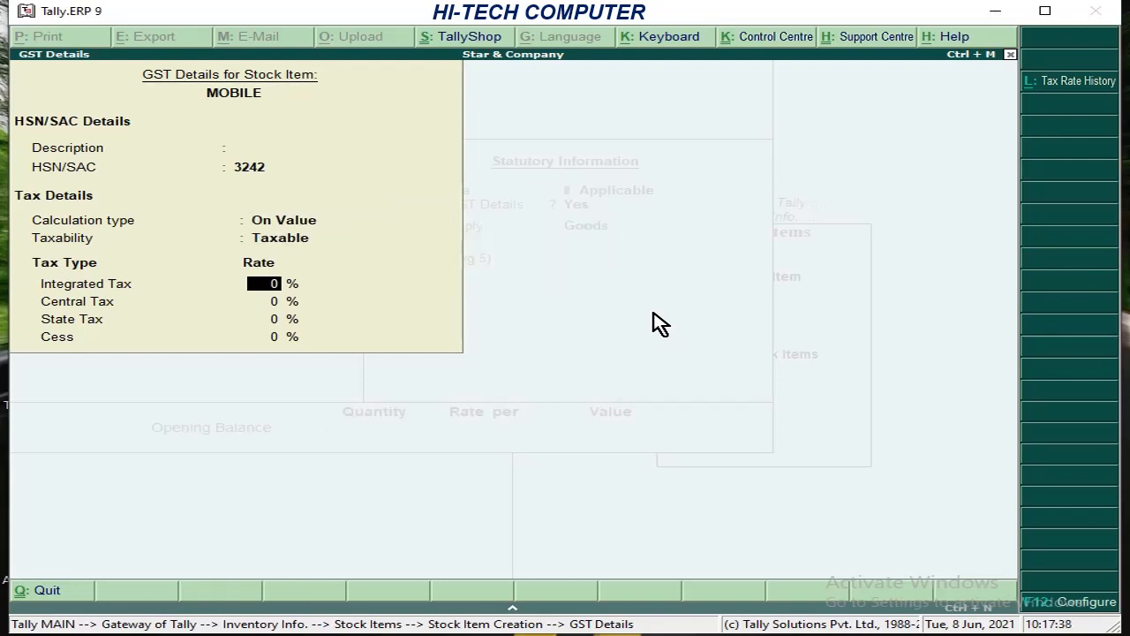
- Set MOBILE's integrated tax rate to 18% and accept its GST details with cess at 0%
text(18)
key(Return)
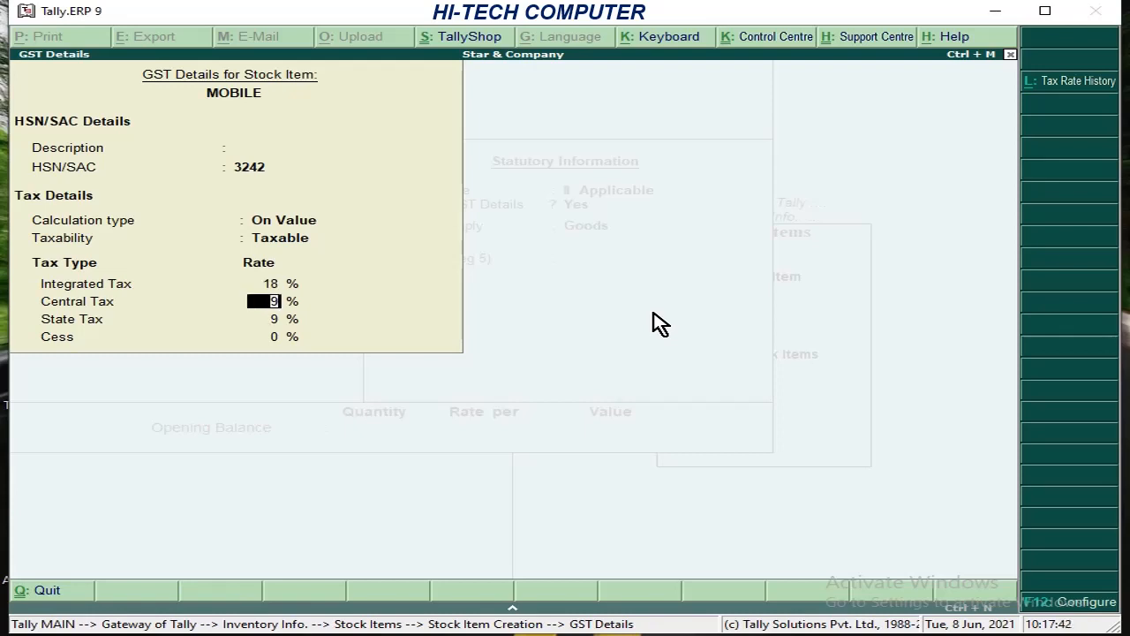
key(Return)
key(Return)
key(Return)
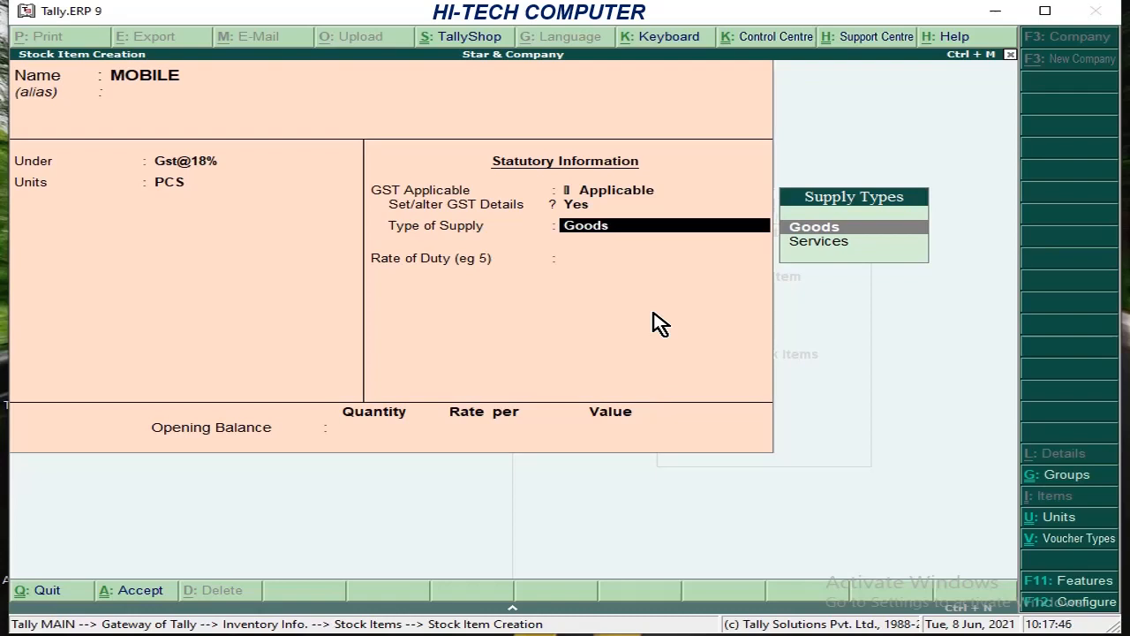
- Keep the supply type as Goods with a 0 duty rate and save the MOBILE stock item without an opening balance
key(Return)
key(Return)
key(Return)
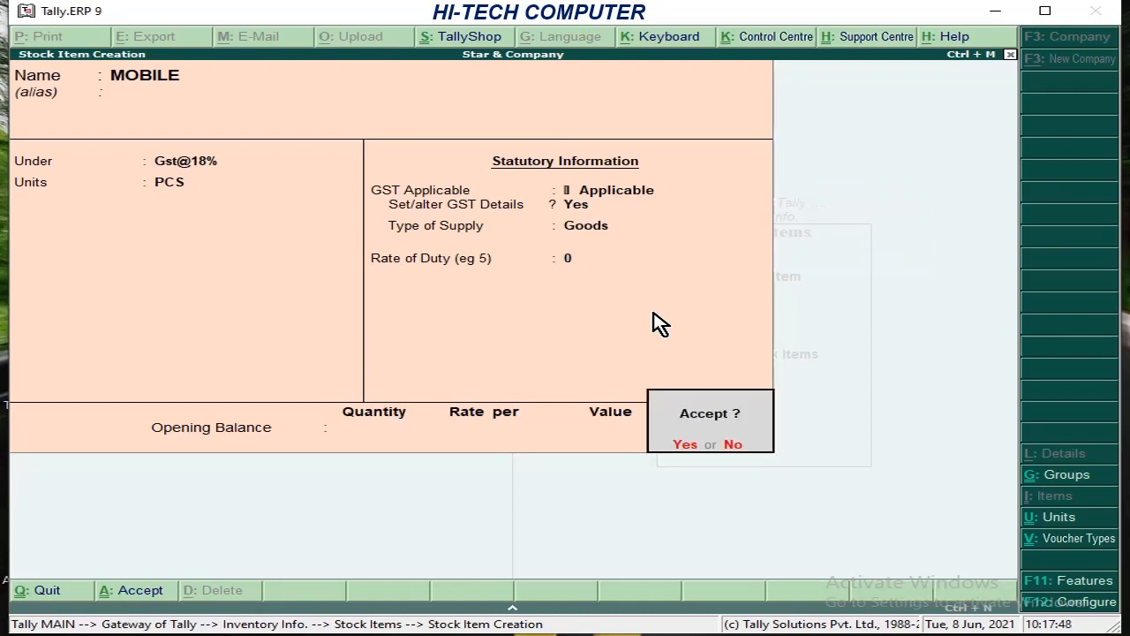
key(Return)
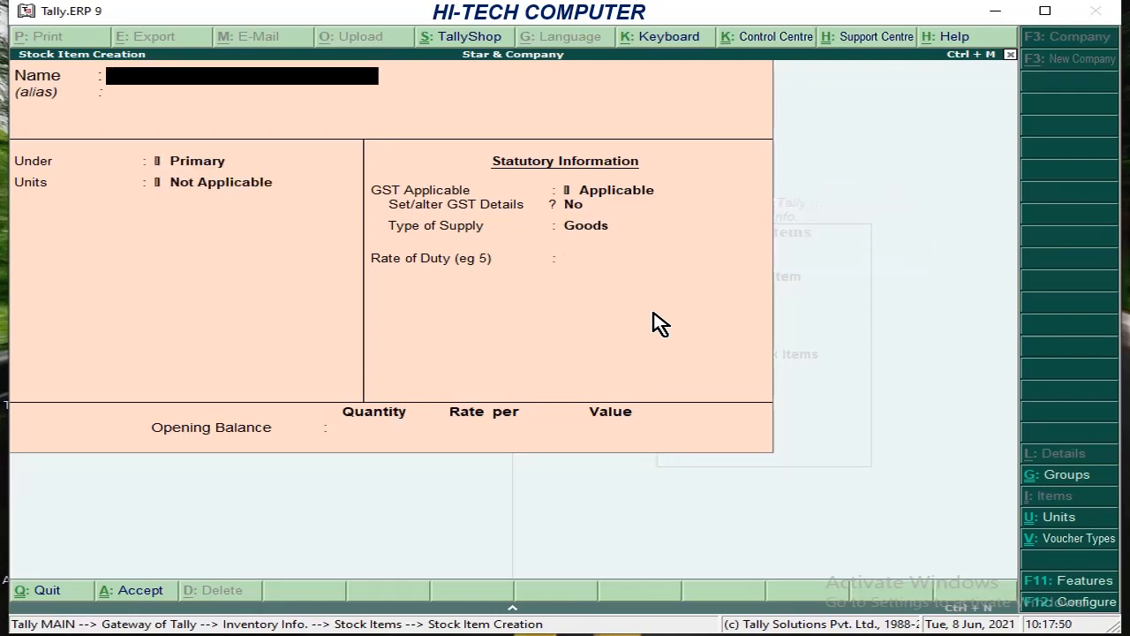
- Start a stock item named LED TV under the Gst@18% group with PCS as its unit
text(LED TV)
key(Return)
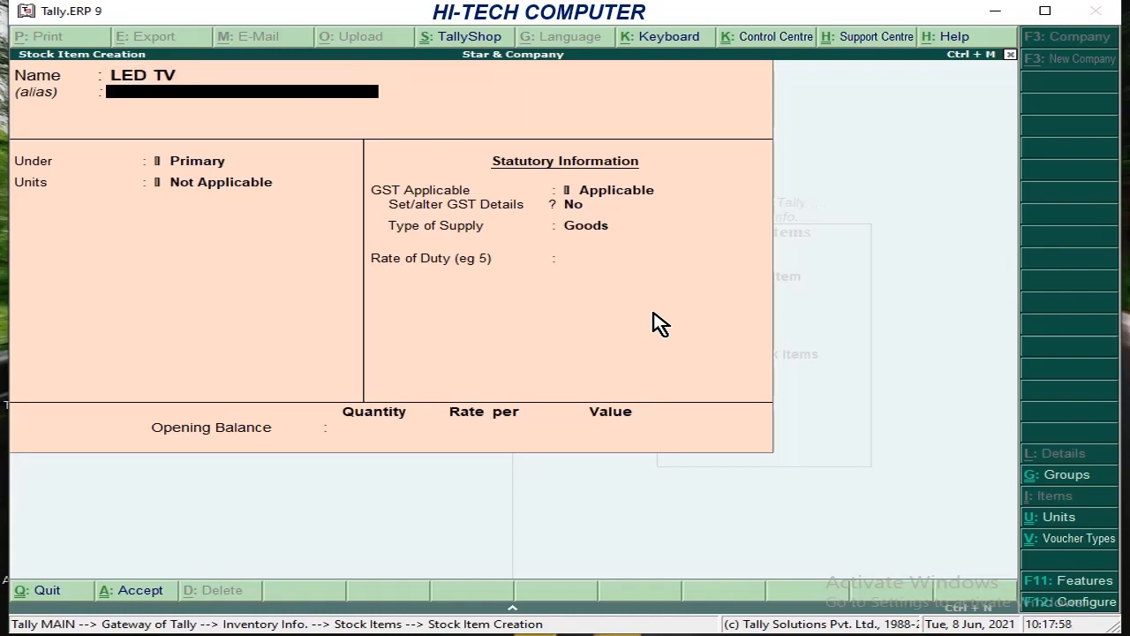
key(Return)
key(Down)
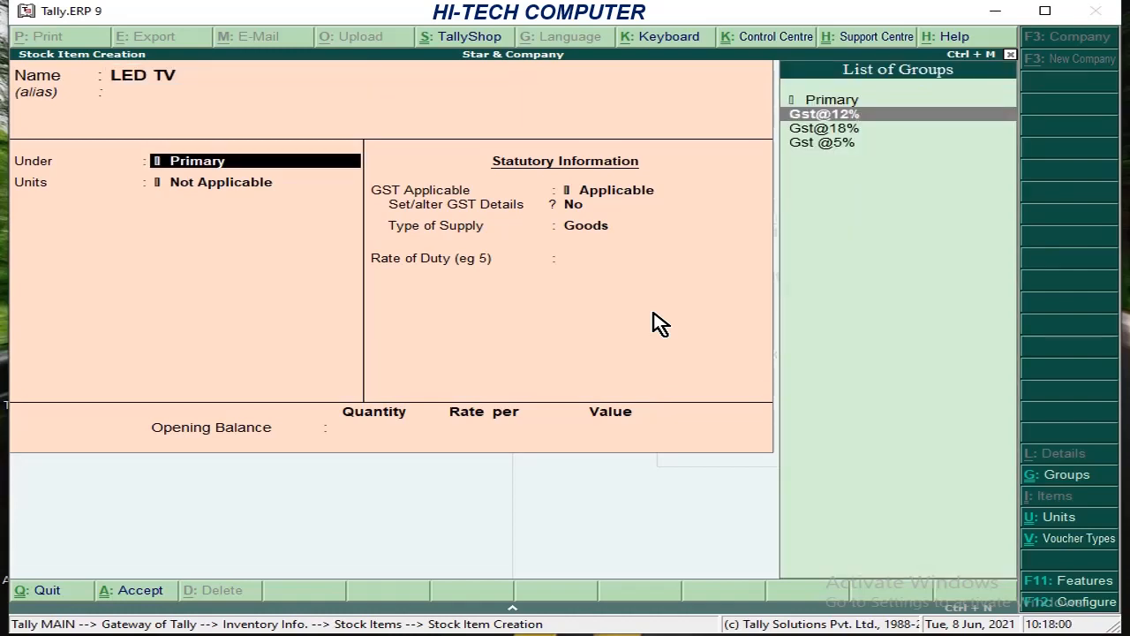
key(Down)
key(Return)
key(Down)
key(Return)
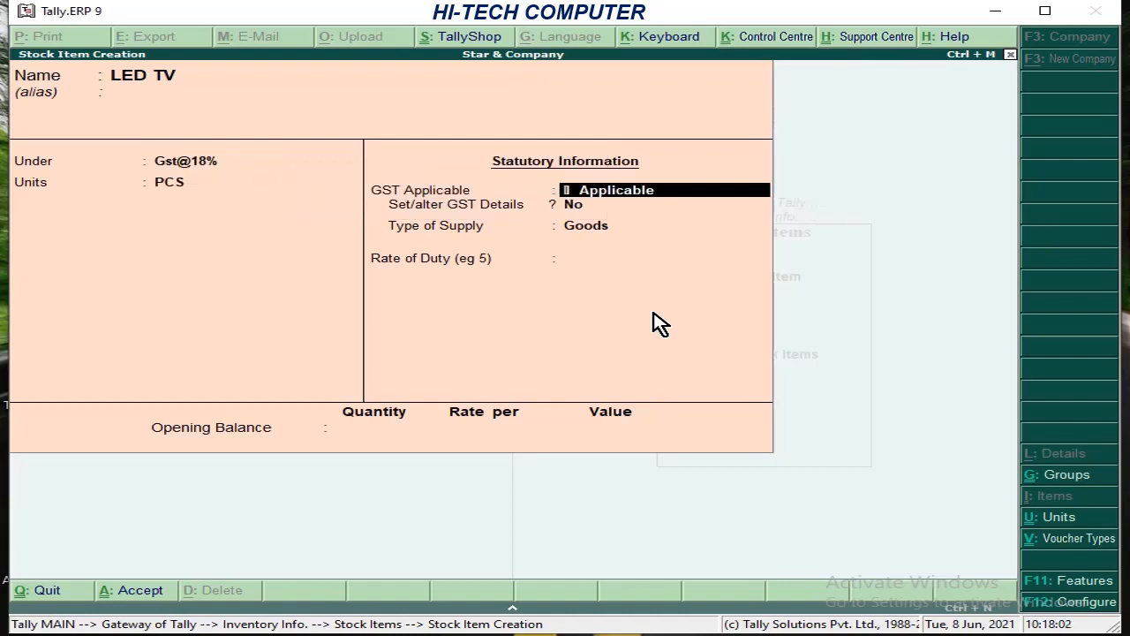
- Keep GST applicable for the LED TV item, open its GST details, and enter HSN/SAC code 3432
key(Return)
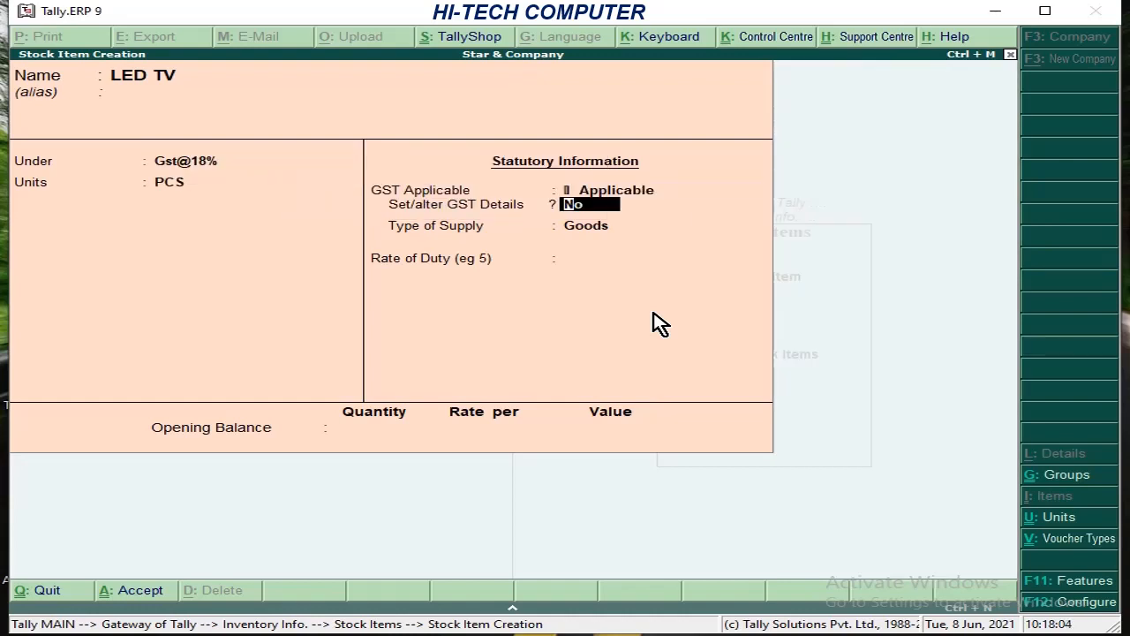
key(y)
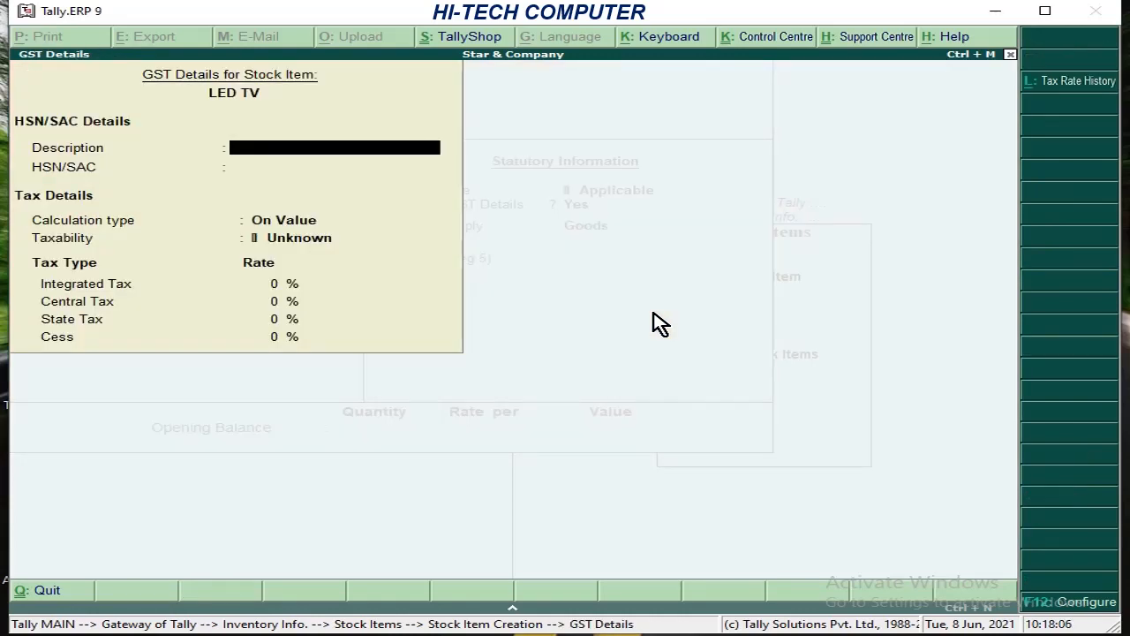
key(Return)
text(3432)
key(Return)
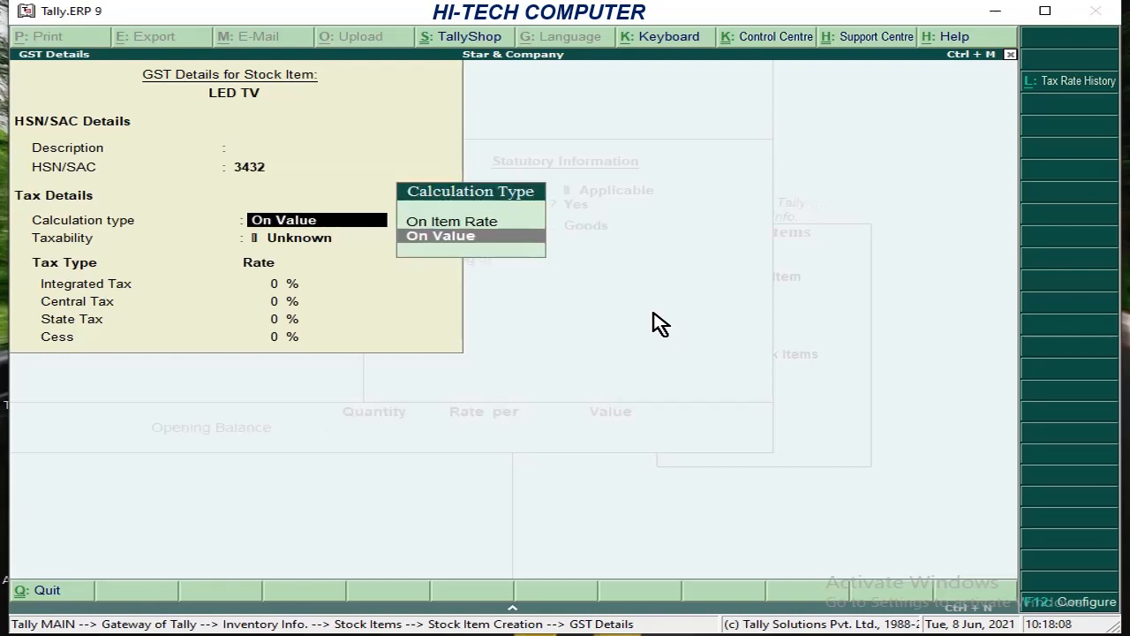
- Keep LED TV's tax calculation type as On Value and set its taxability to Taxable
key(Return)
key(Down)
key(Down)
key(Down)
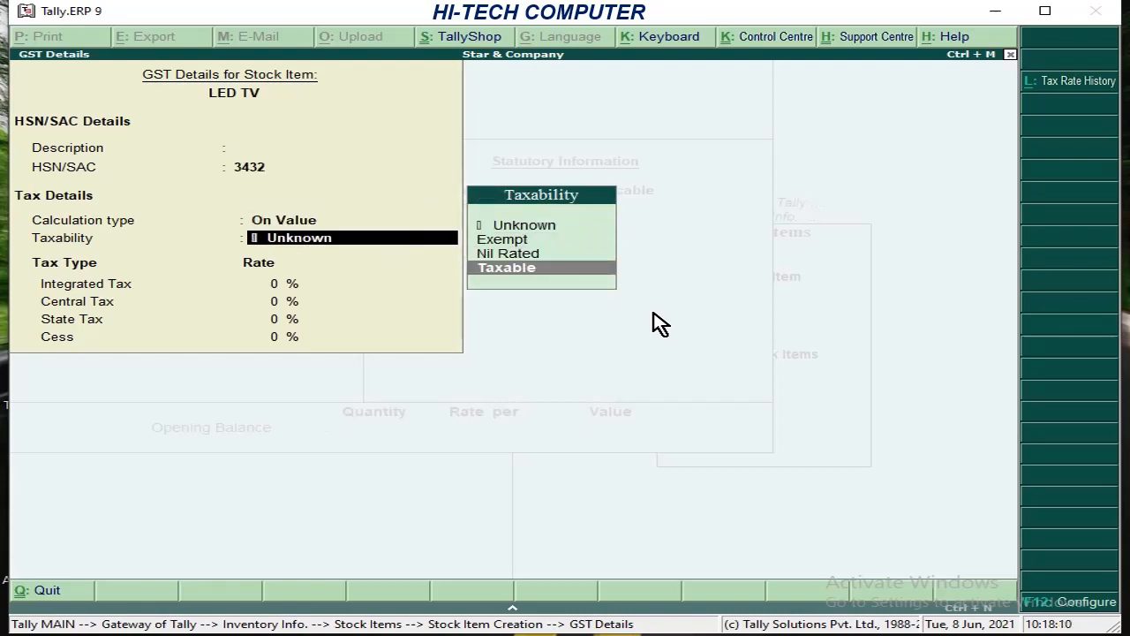
key(Return)
- Set LED TV's integrated tax rate to 18% and accept its GST details with cess at 0%
text(18)
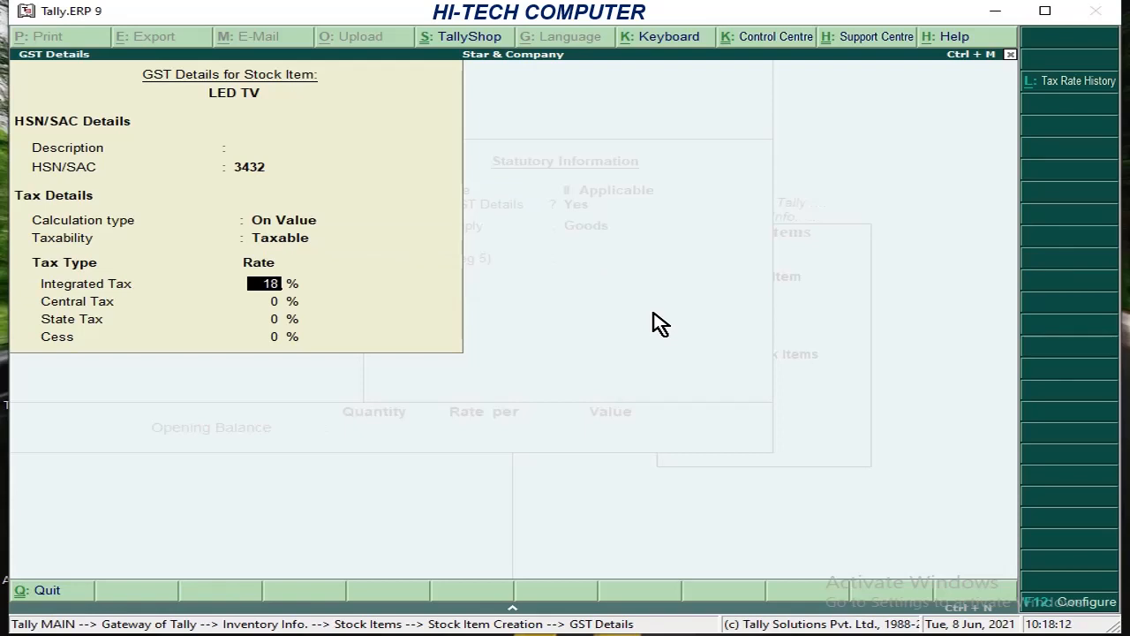
key(Return)
key(Return)
key(Return)
key(Return)
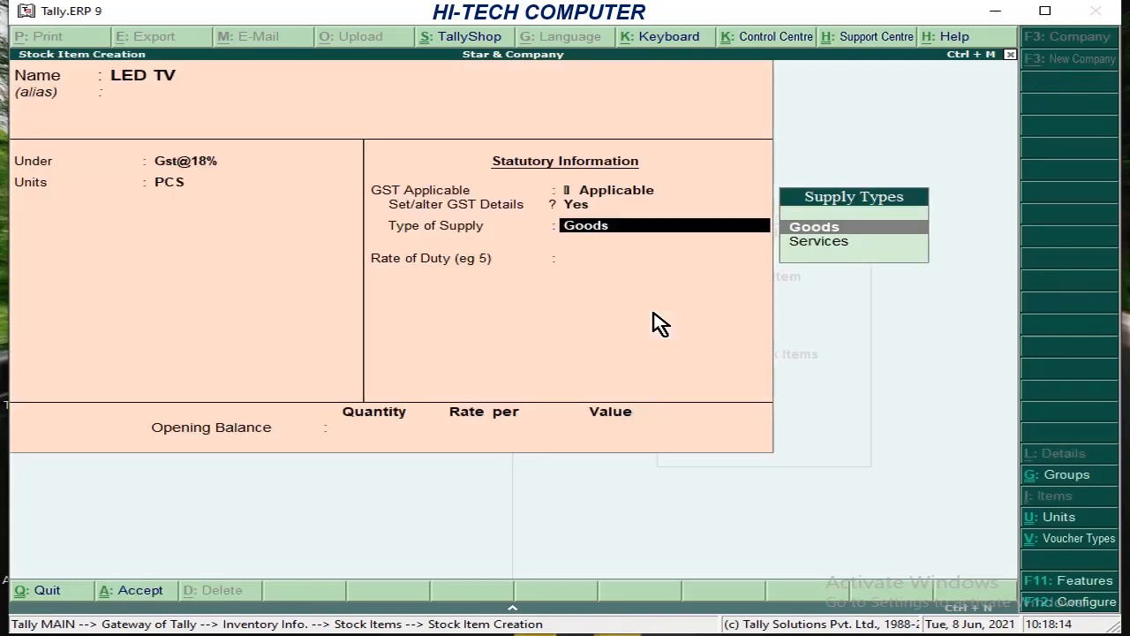
- Keep LED TV's supply type as Goods and save the stock item without an opening balance
key(Return)
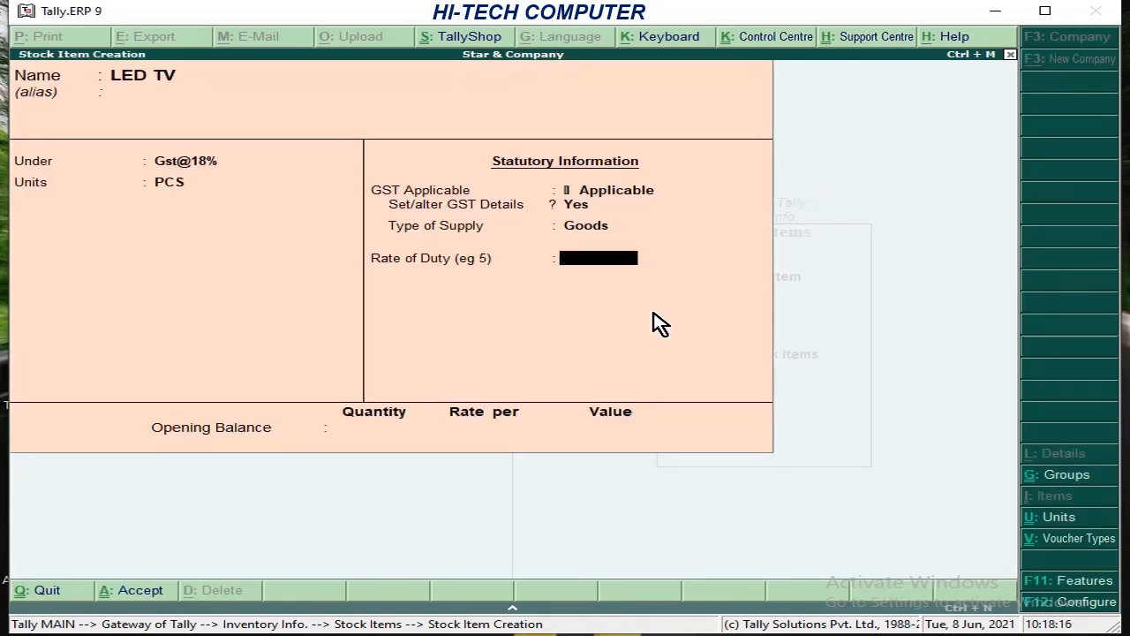
key(Return)
key(Return)
key(Return)
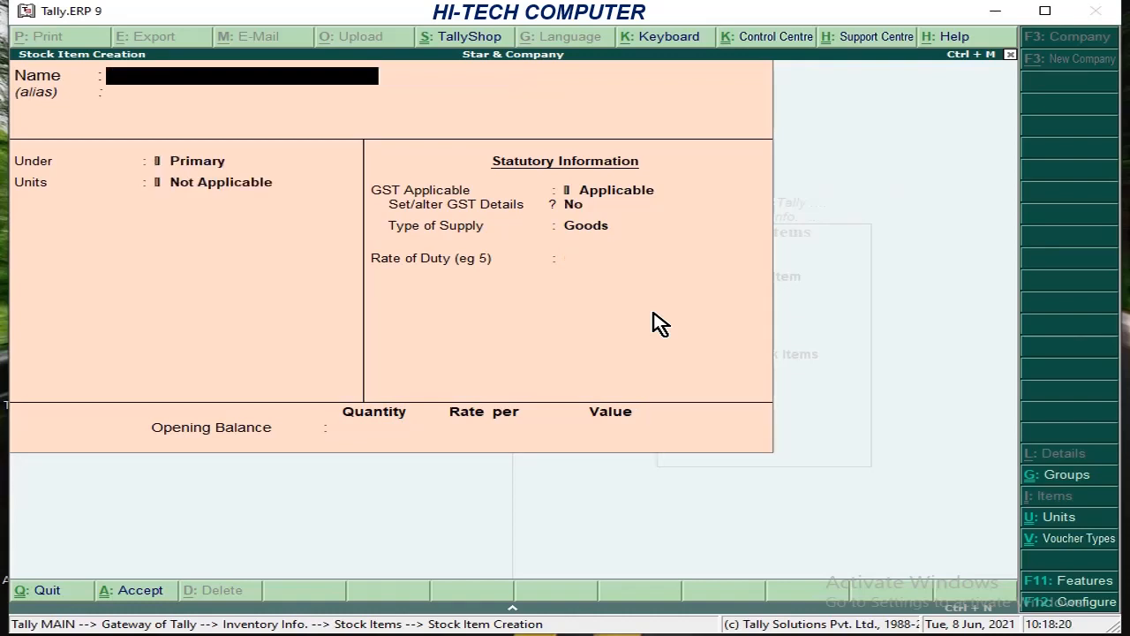
- Name the new stock item CLOTH and leave its alias blank
text(CLOTH)
key(Return)
key(Return)
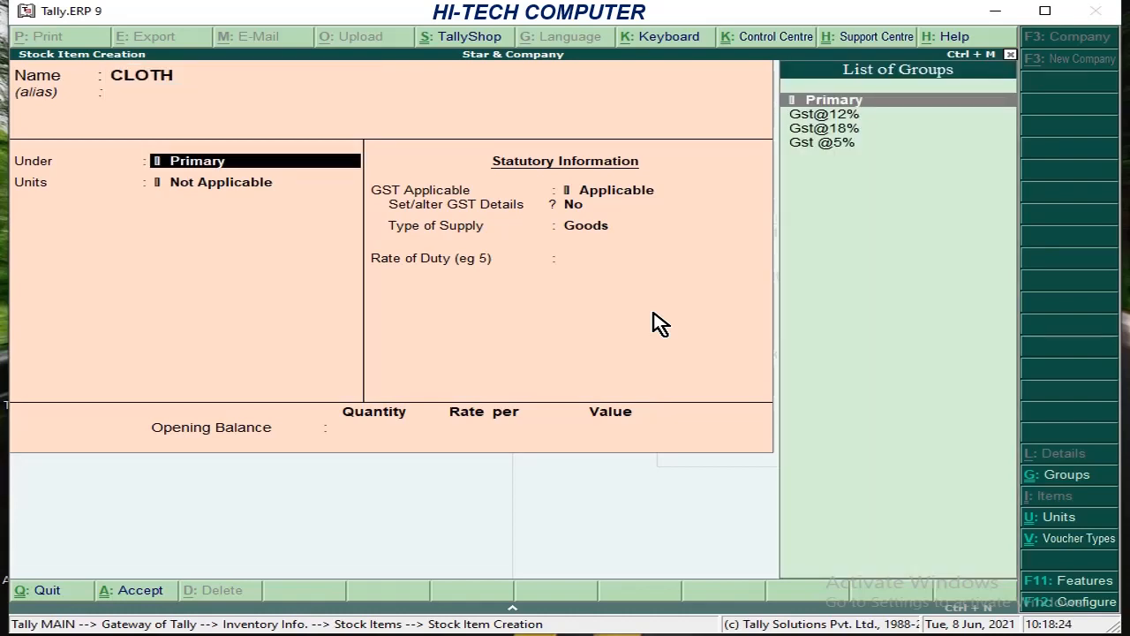
text(p)
key(BackSpace)
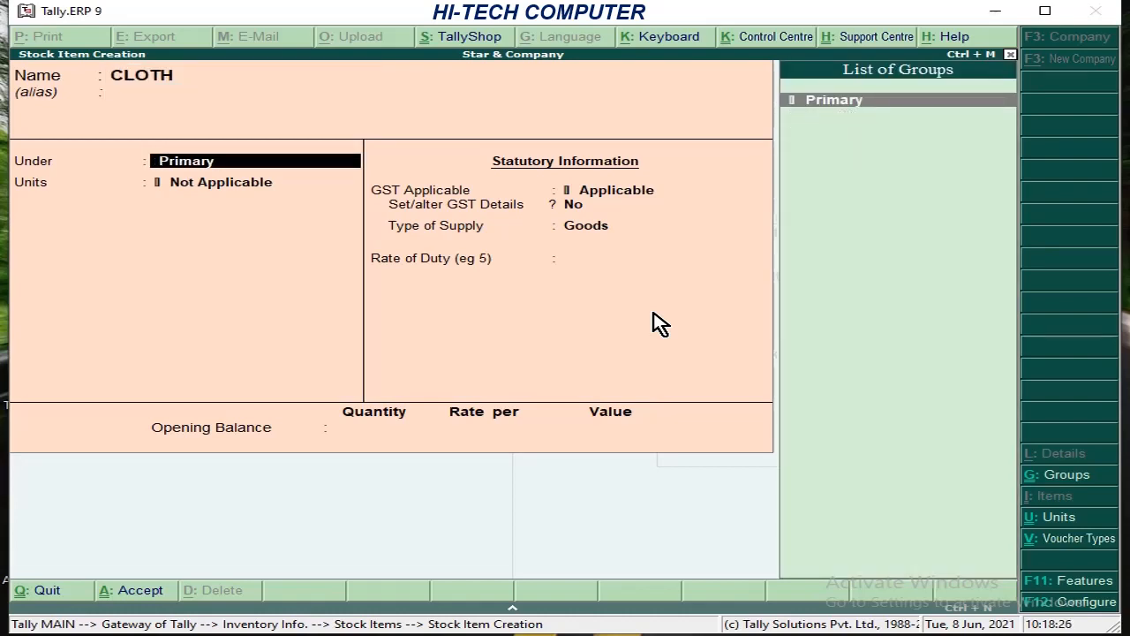
key(BackSpace)
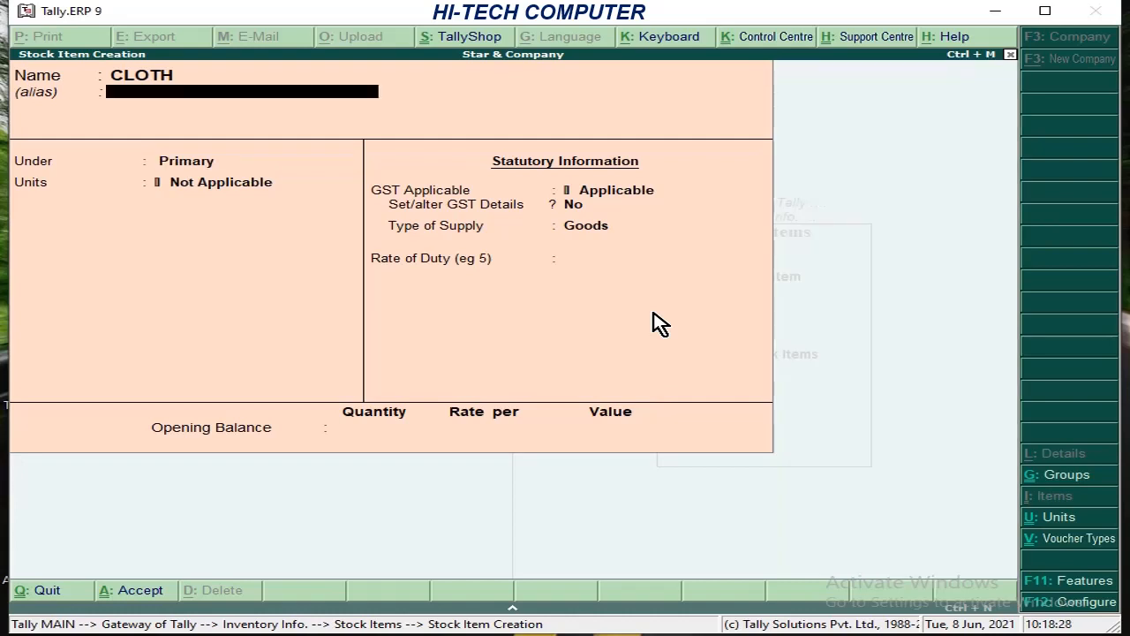
key(Return)
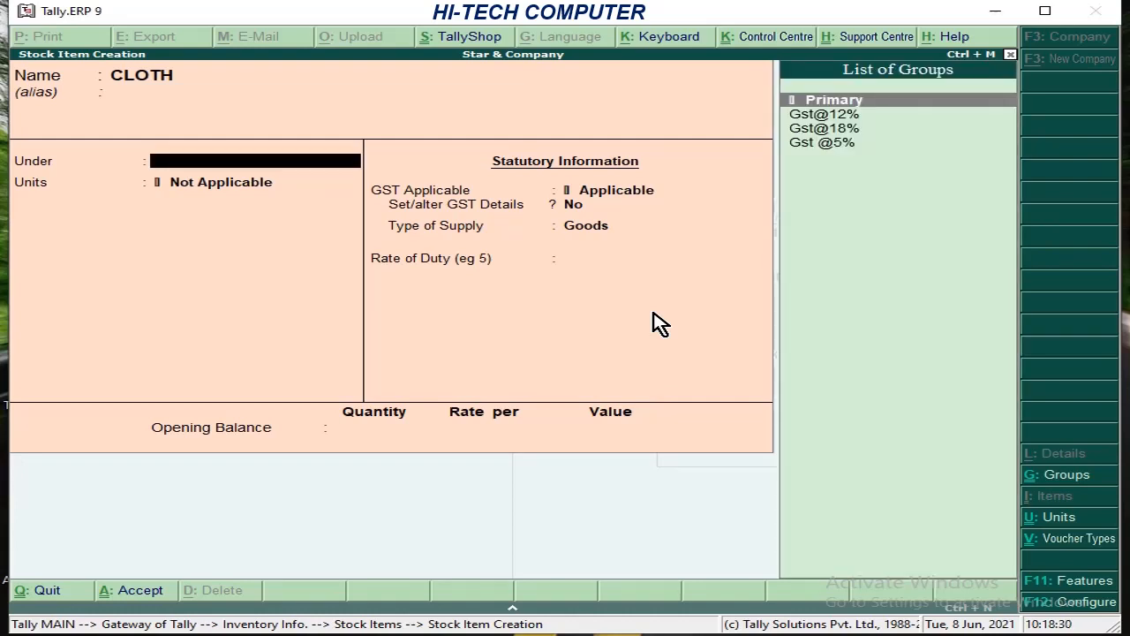
- Place CLOTH under the Gst@12% group and create its simple unit with symbol MTR and formal name METER
key(Down)
key(Return)
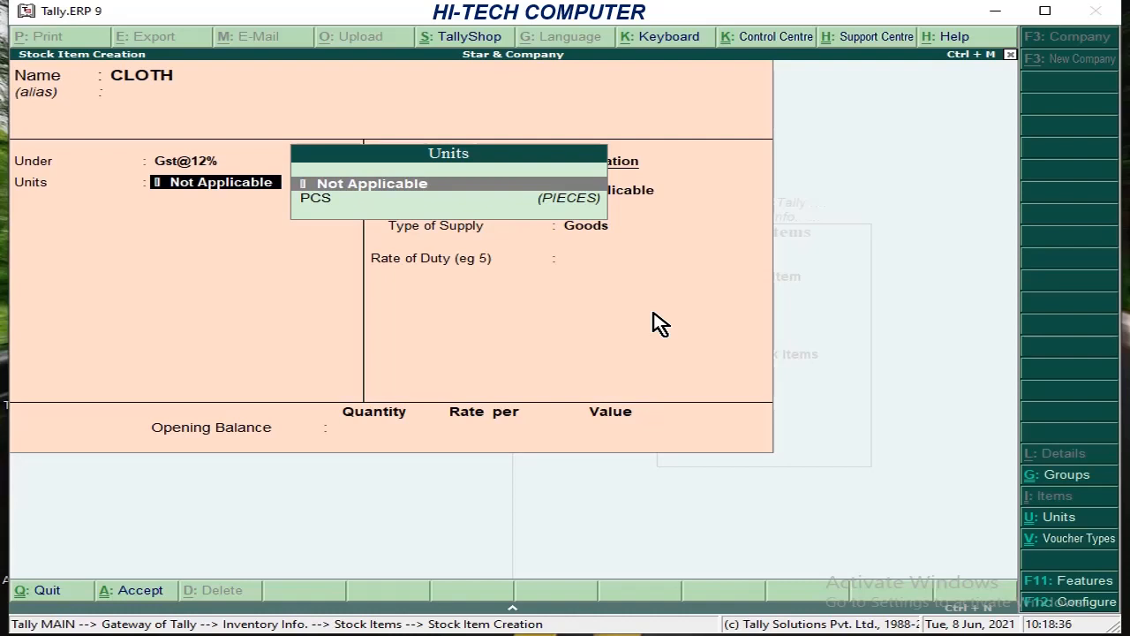
key(alt+c)
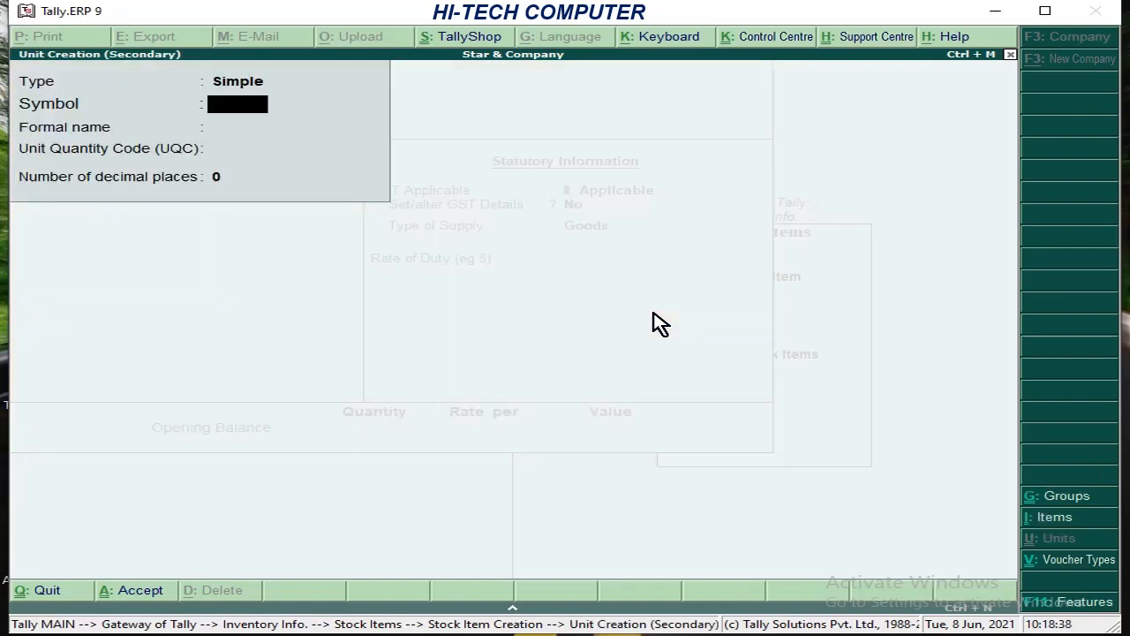
text(MTR)
key(Return)
text(METER)
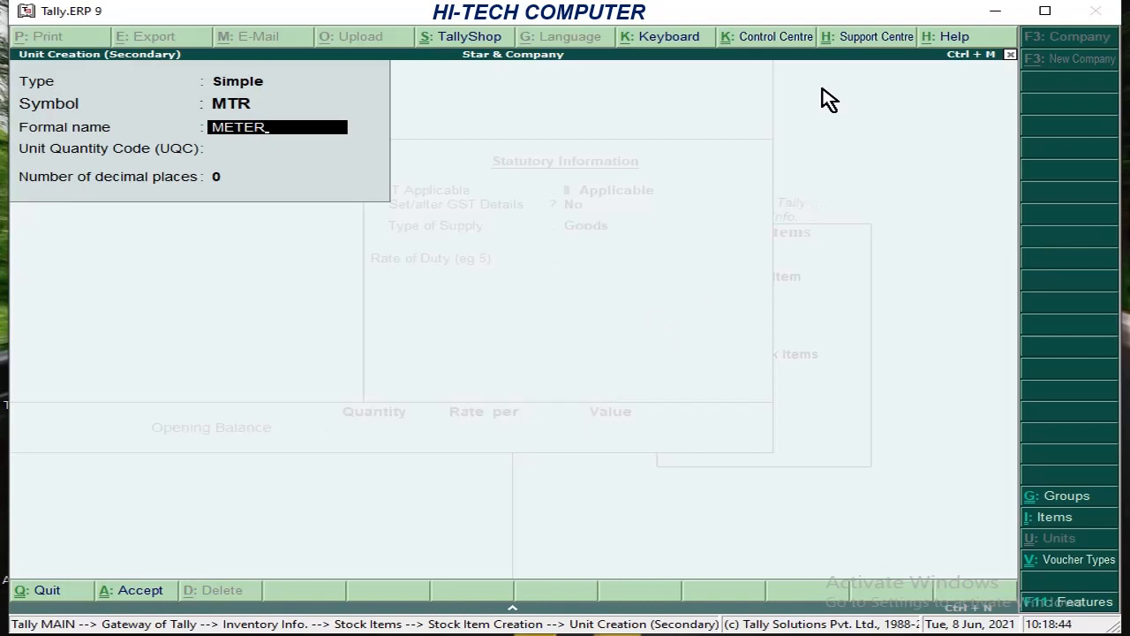
key(Return)
key(Return)
key(Return)
key(Return)
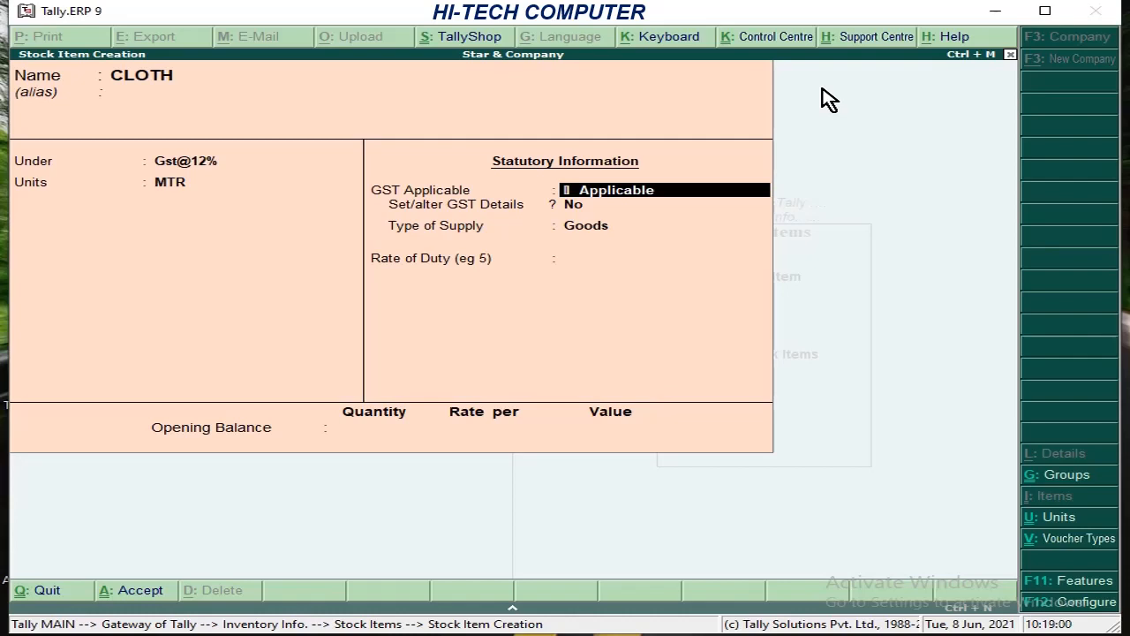
- Keep GST applicable for the CLOTH item, open its GST details, and enter HSN/SAC code 4353
key(Return)
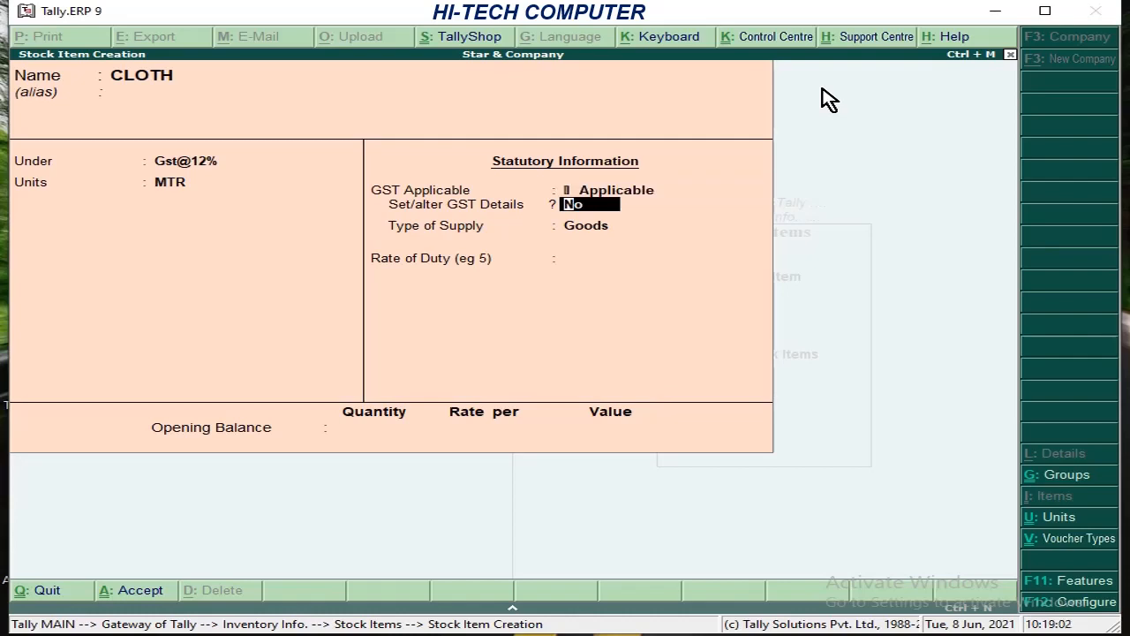
key(y)
key(Return)
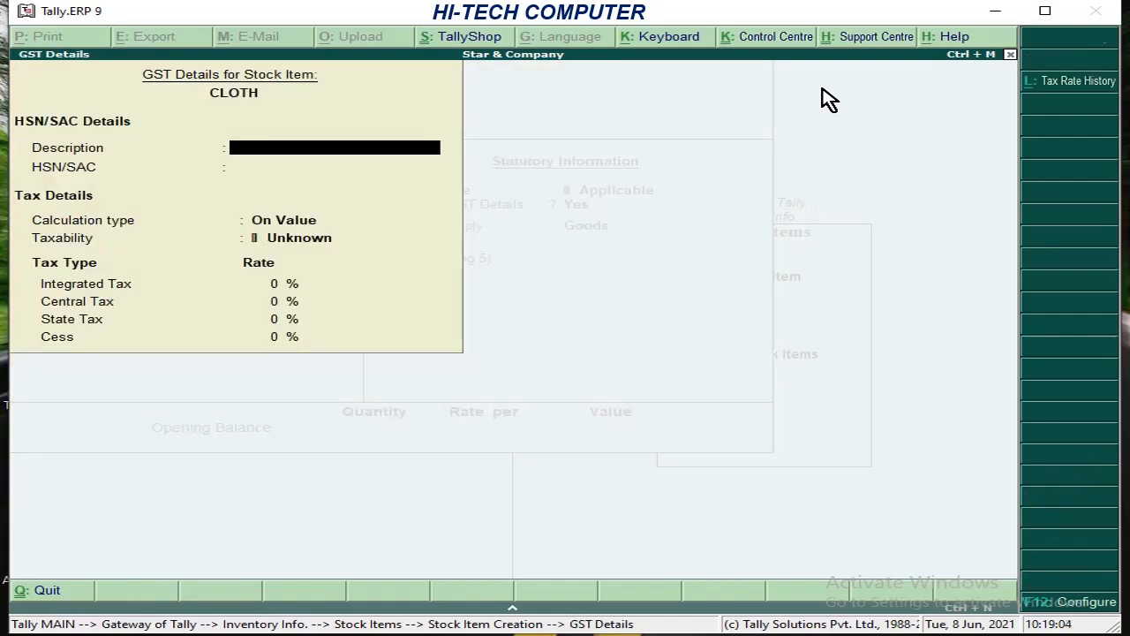
key(Return)
text(4353)
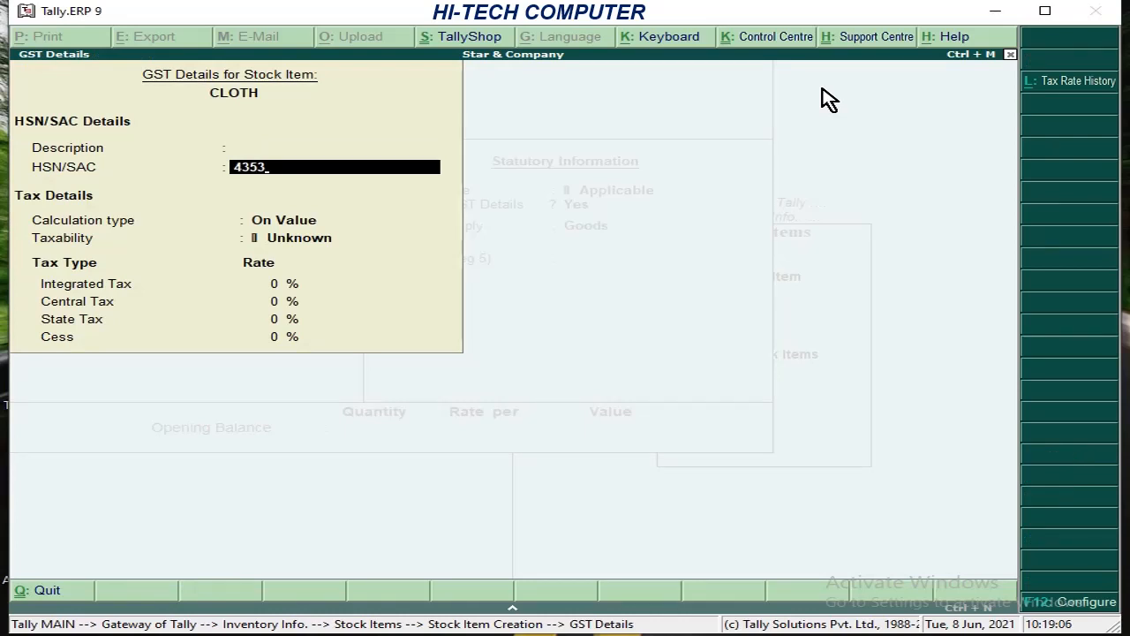
key(Return)
- Keep CLOTH's tax calculation type as On Value and set its taxability to Taxable
key(Return)
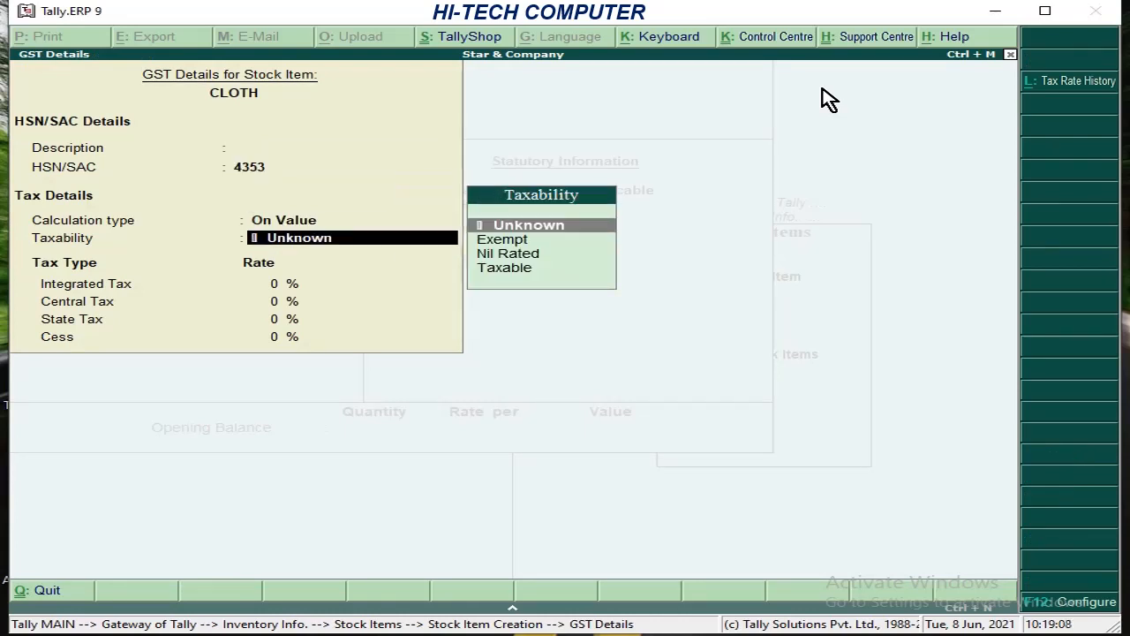
key(Down)
key(Down)
key(Down)
key(Return)
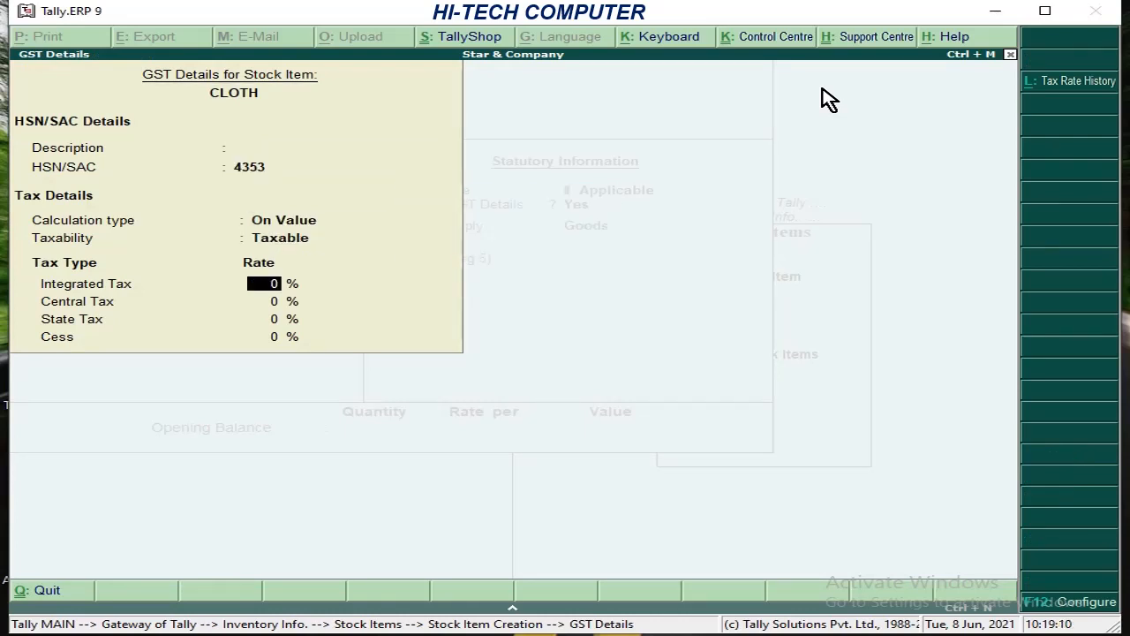
- Set CLOTH's integrated tax rate to 12% and accept its GST details with cess at 0%
text(12)
key(Return)
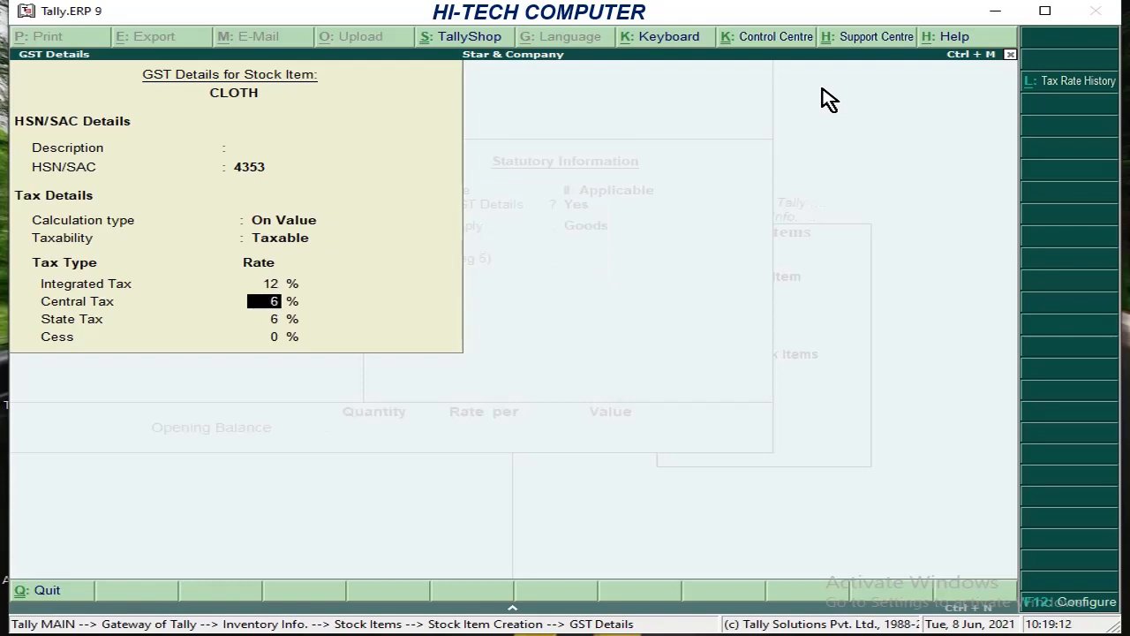
key(Return)
key(Return)
key(Return)
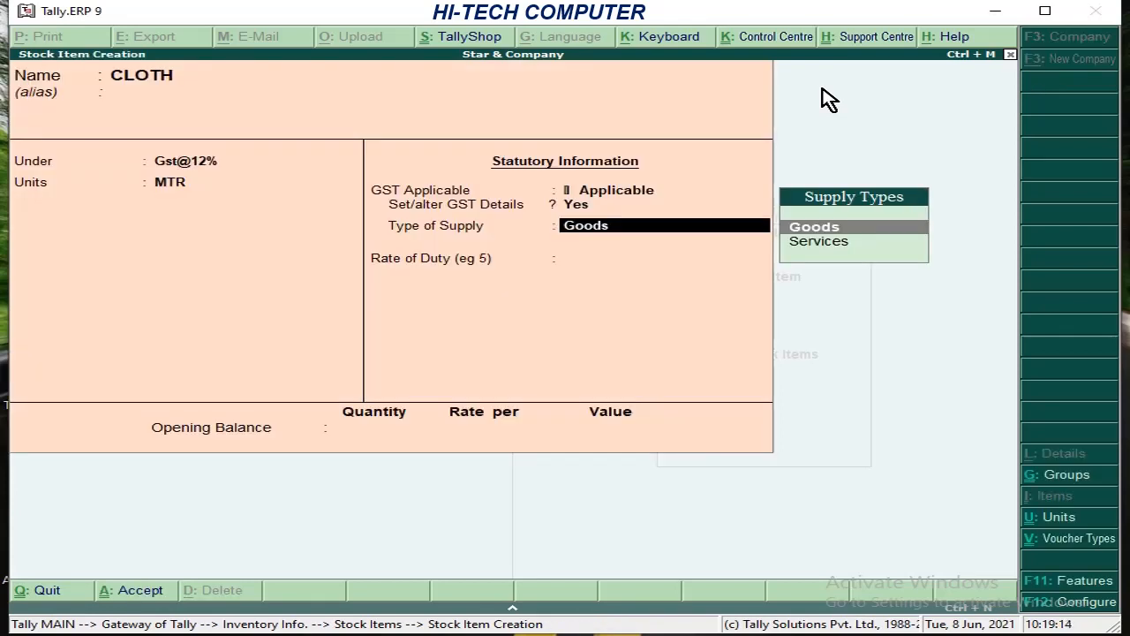
- Keep CLOTH's supply type as Goods with a 0 duty rate and save the stock item without an opening balance
key(Return)
key(Return)
key(Return)
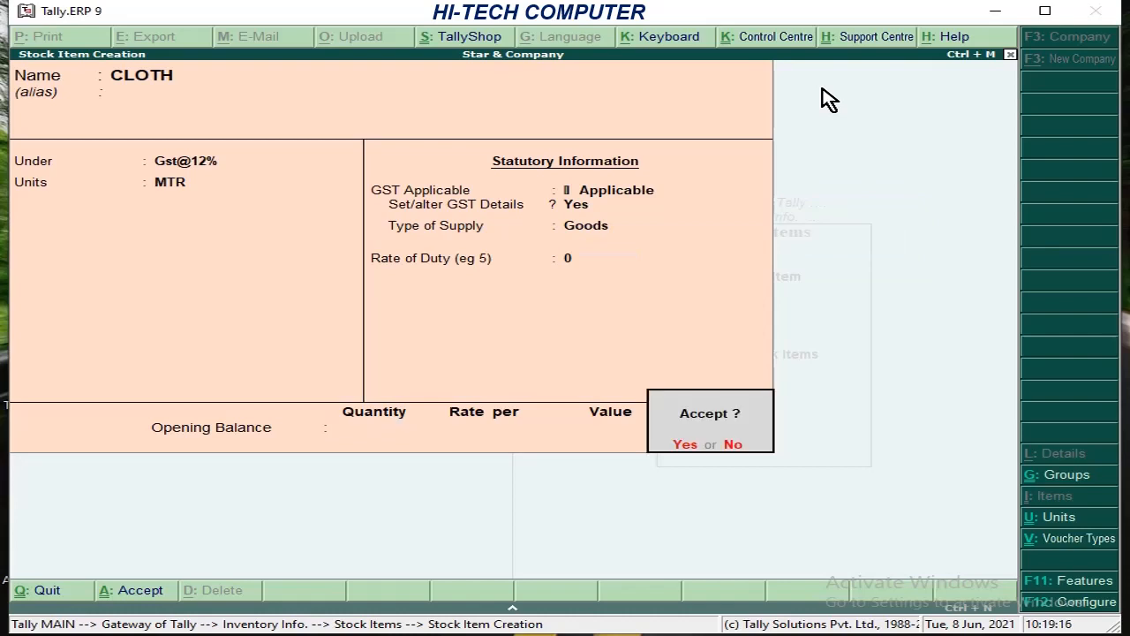
key(Return)
- Start a stock item named SHOES under the Gst@12% group with PCS as its unit
text(S)
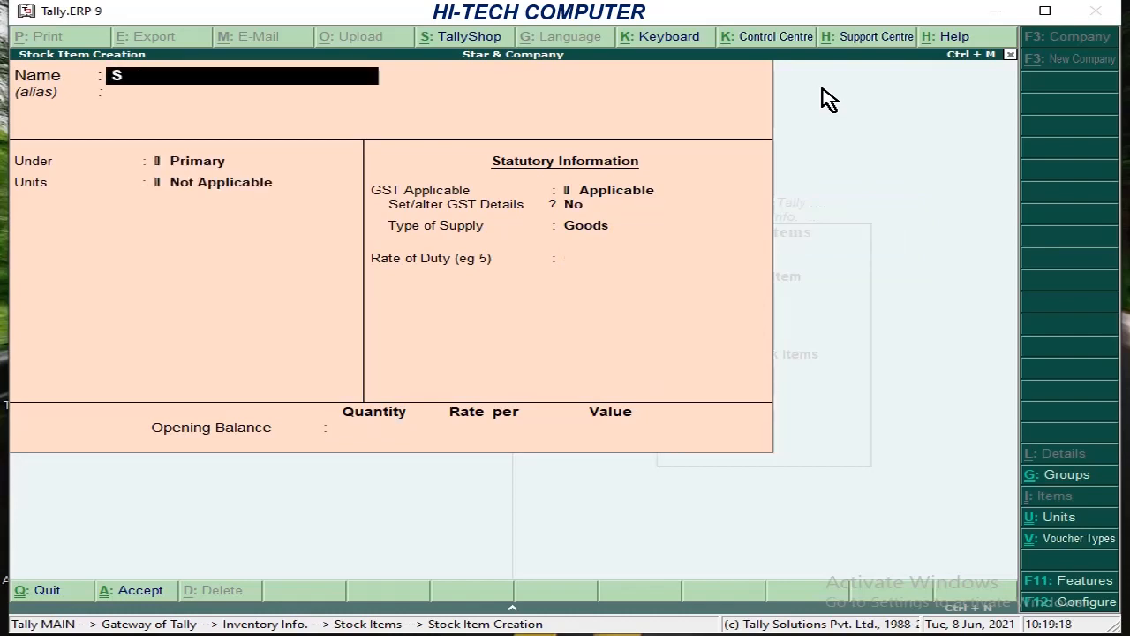
text(HOES)
key(Return)
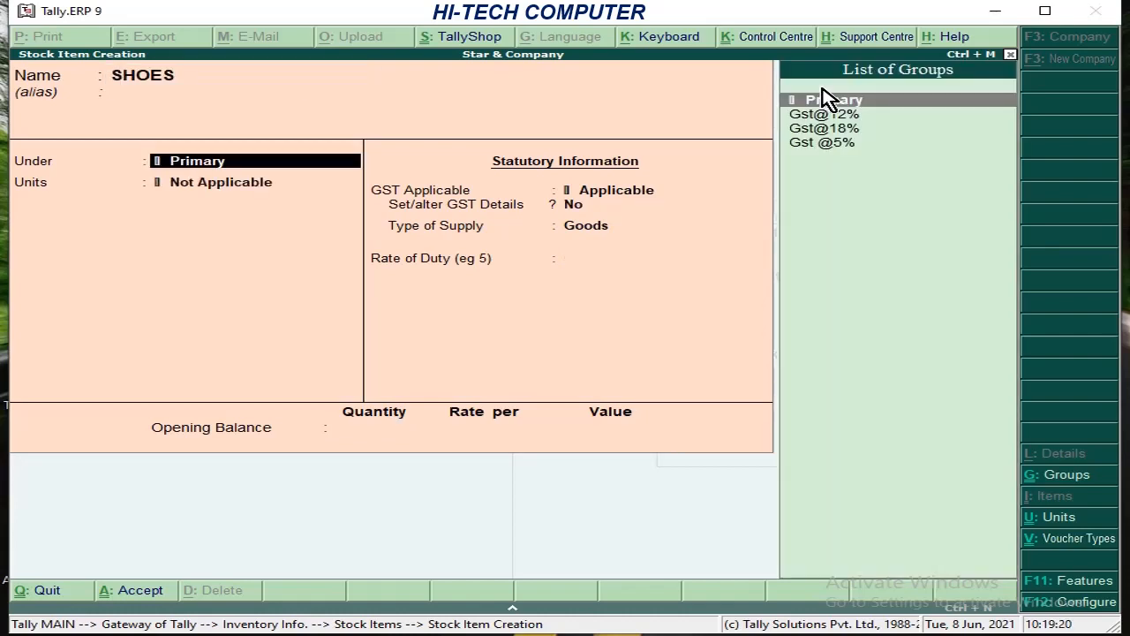
key(Down)
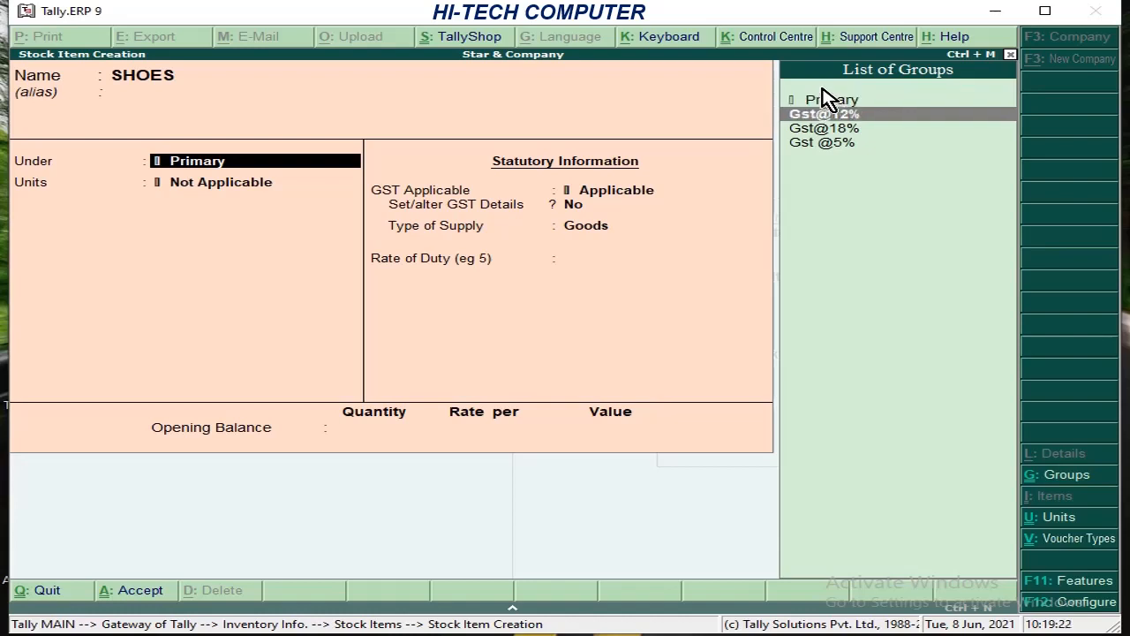
key(Return)
key(Down)
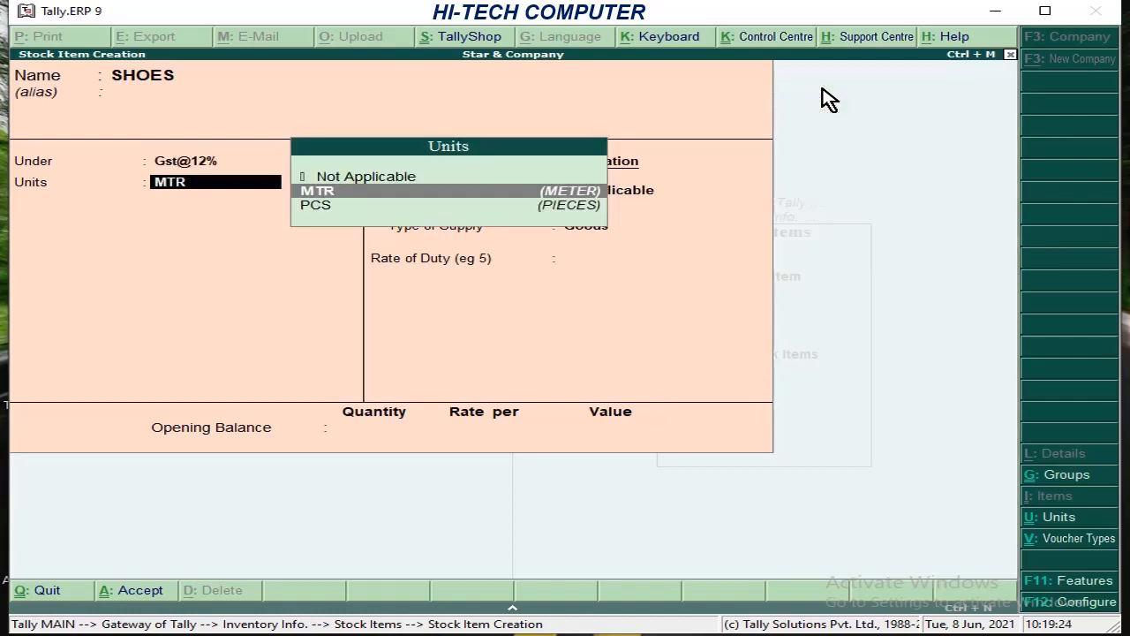
key(Down)
key(Return)
- Keep GST applicable for SHOES, and in its GST details enter HSN/SAC code 2342 with On Value calculation
key(Return)
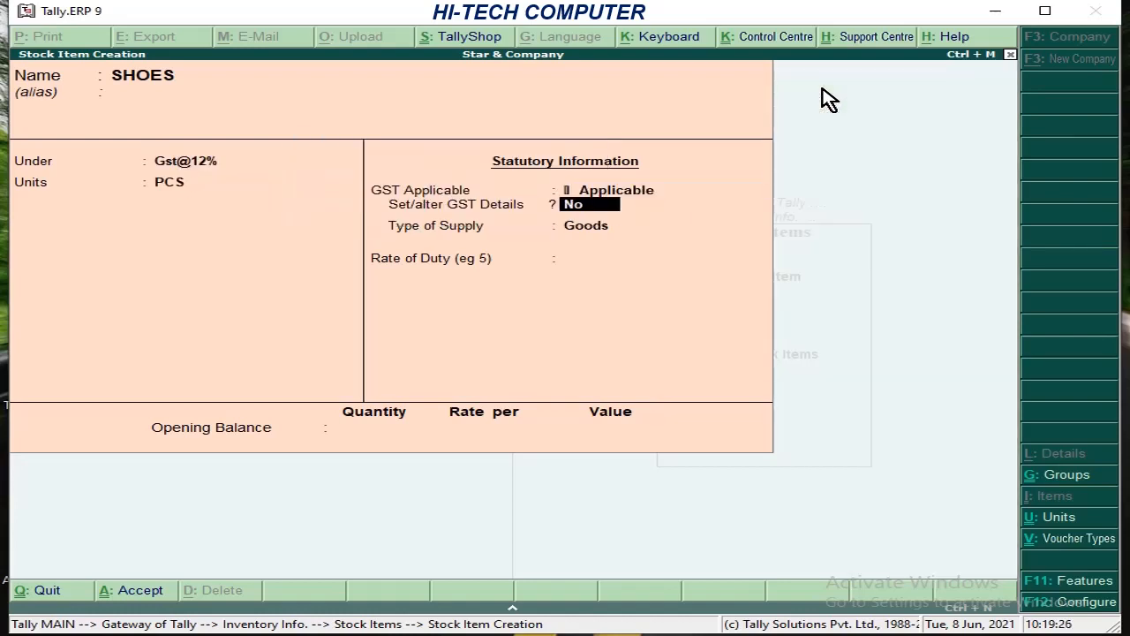
key(y)
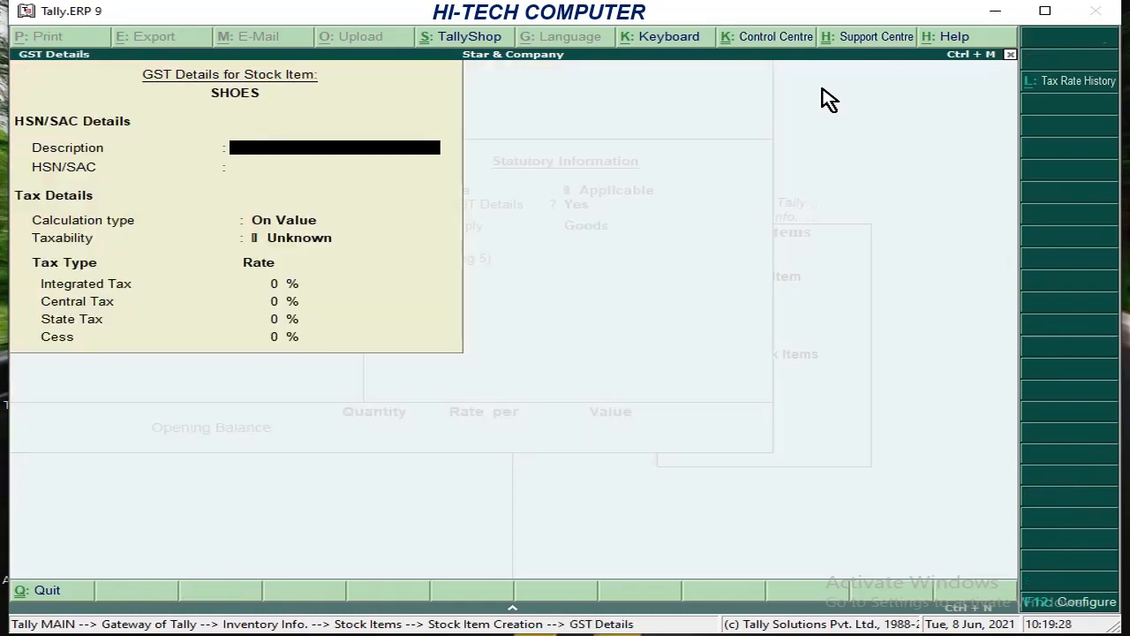
text(2342)
key(Return)
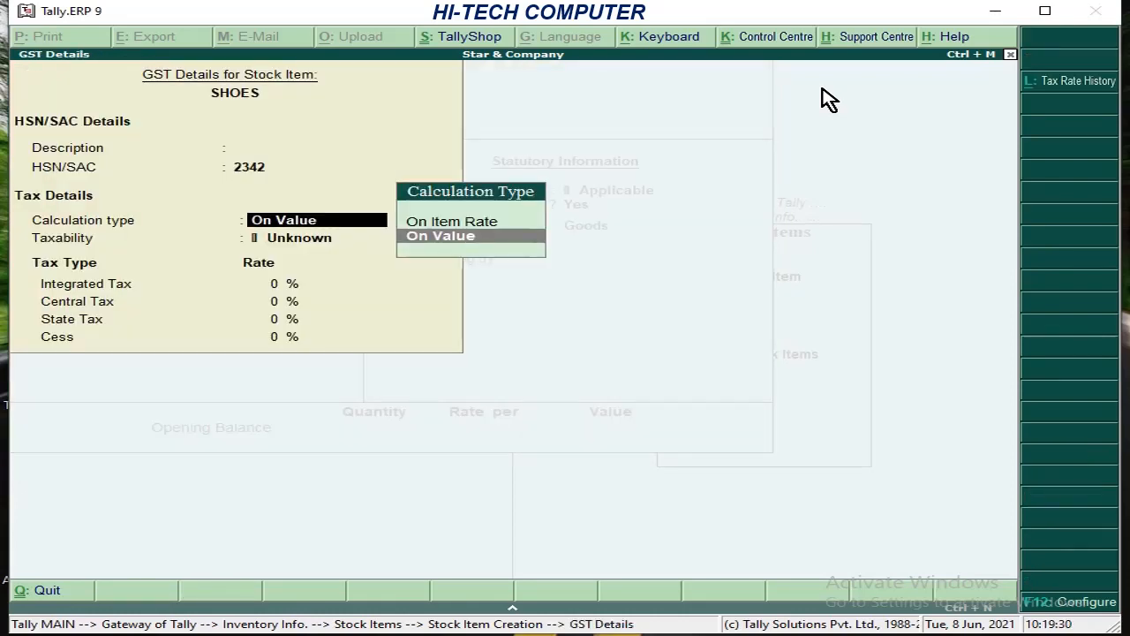
key(Return)
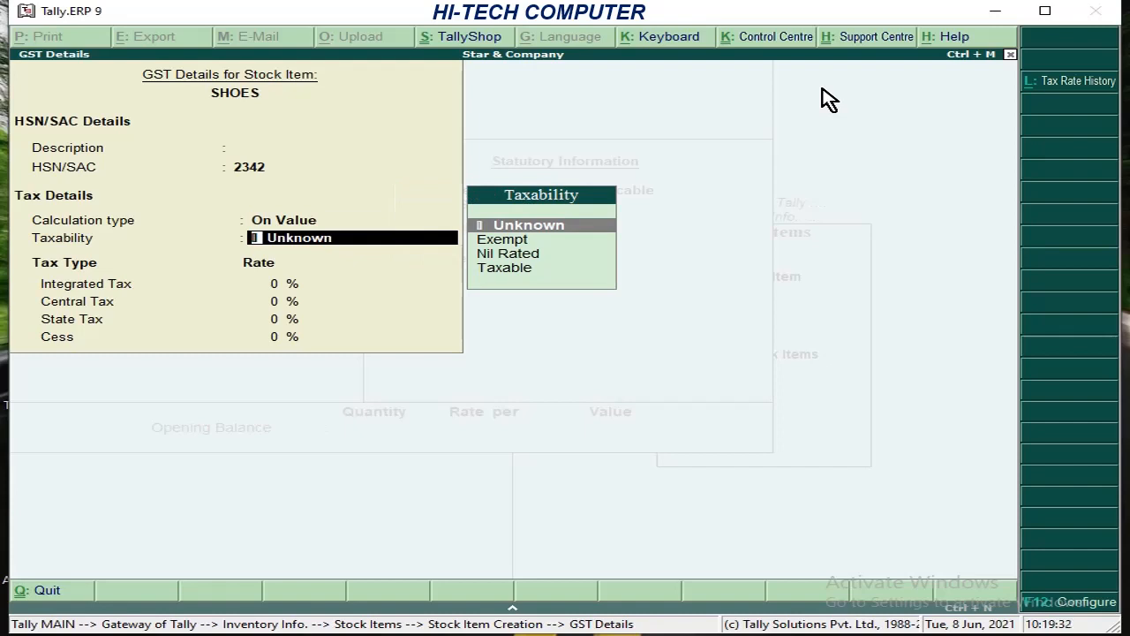
- Set SHOES as Taxable with a 12% integrated tax rate and accept its GST details with cess at 0%
key(Down)
key(Down)
key(Down)
key(Return)
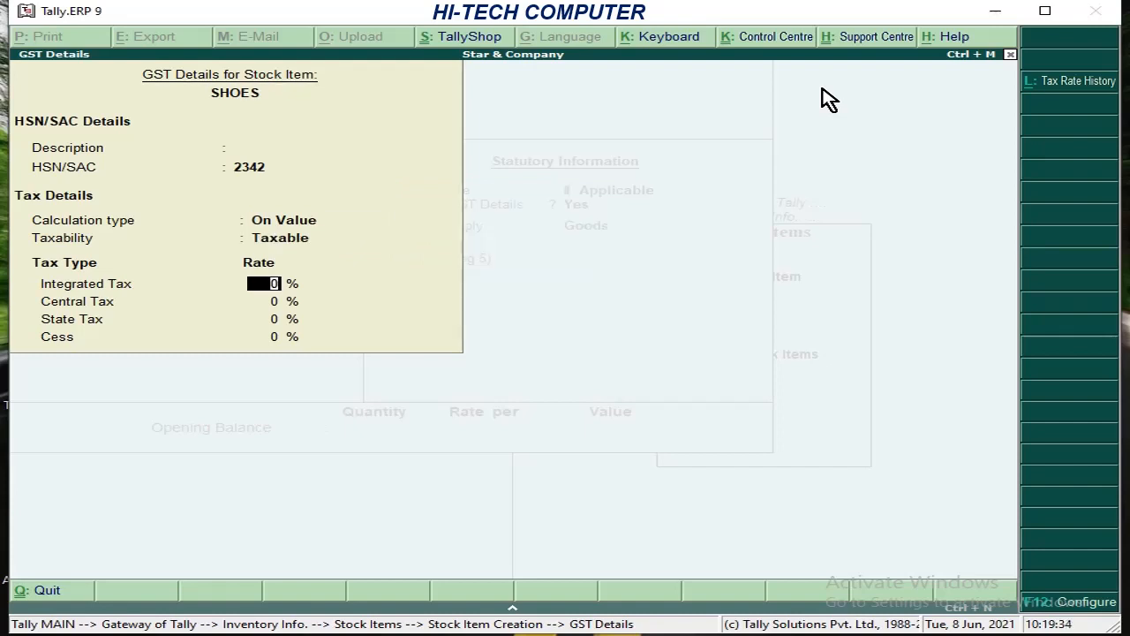
text(12)
key(Return)
key(Return)
key(Return)
key(Return)
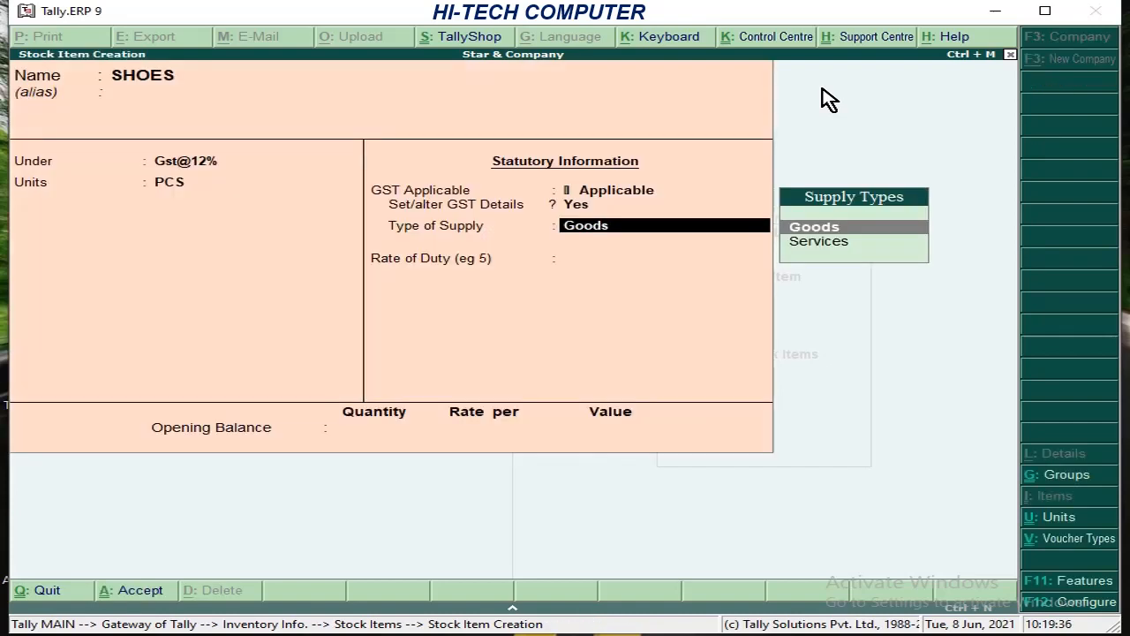
- Keep SHOES' supply type as Goods and save the stock item without a duty rate entry or opening balance
key(Return)
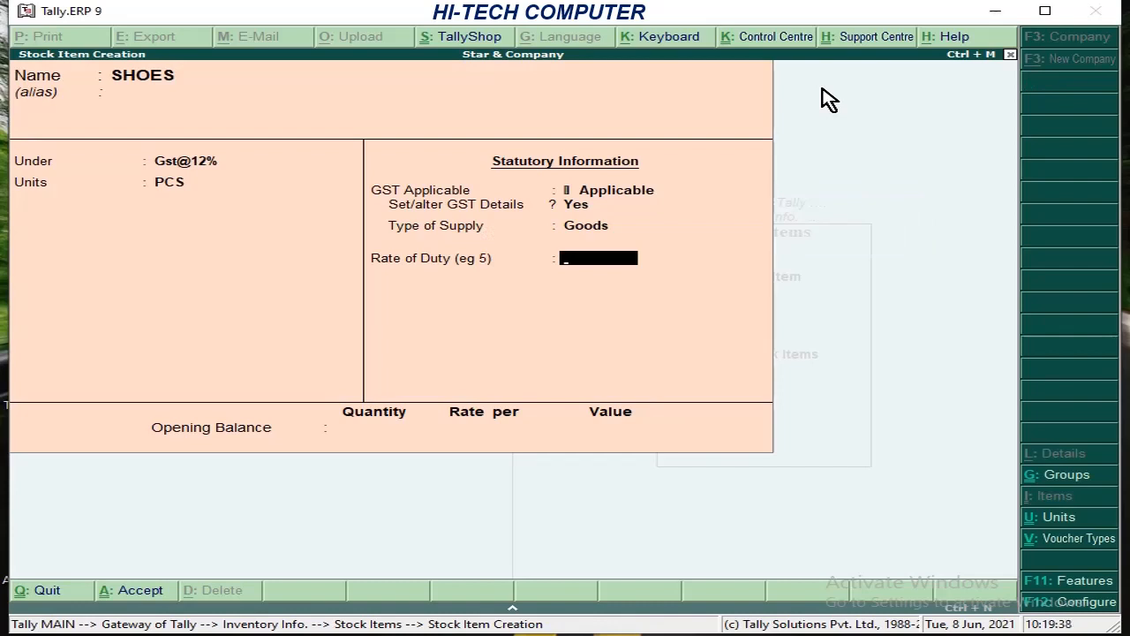
key(Return)
key(Return)
key(Return)
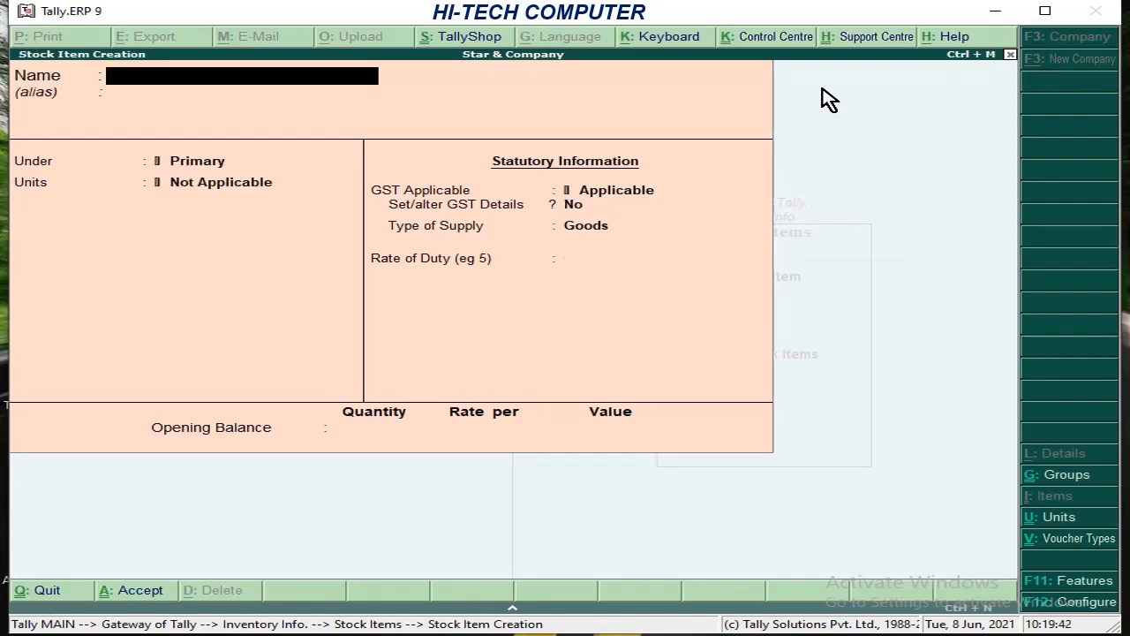
- Start a stock item named EDIBLE OIL and place it under the Gst @5% group
text(EDIBLE)
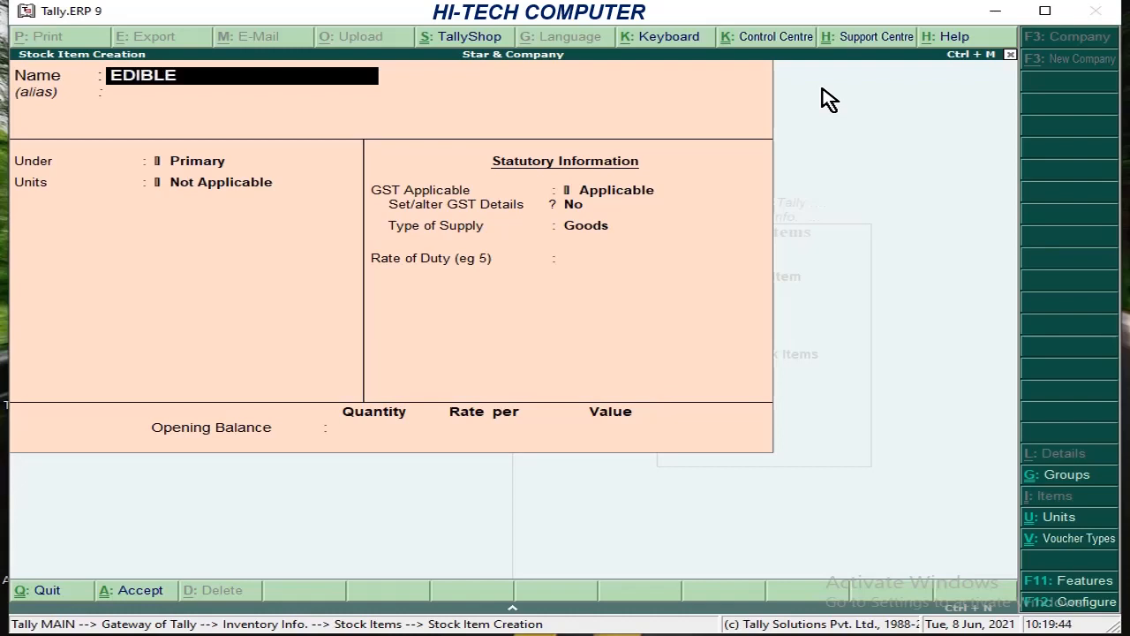
text( OIL)
key(Return)
key(Down)
key(Down)
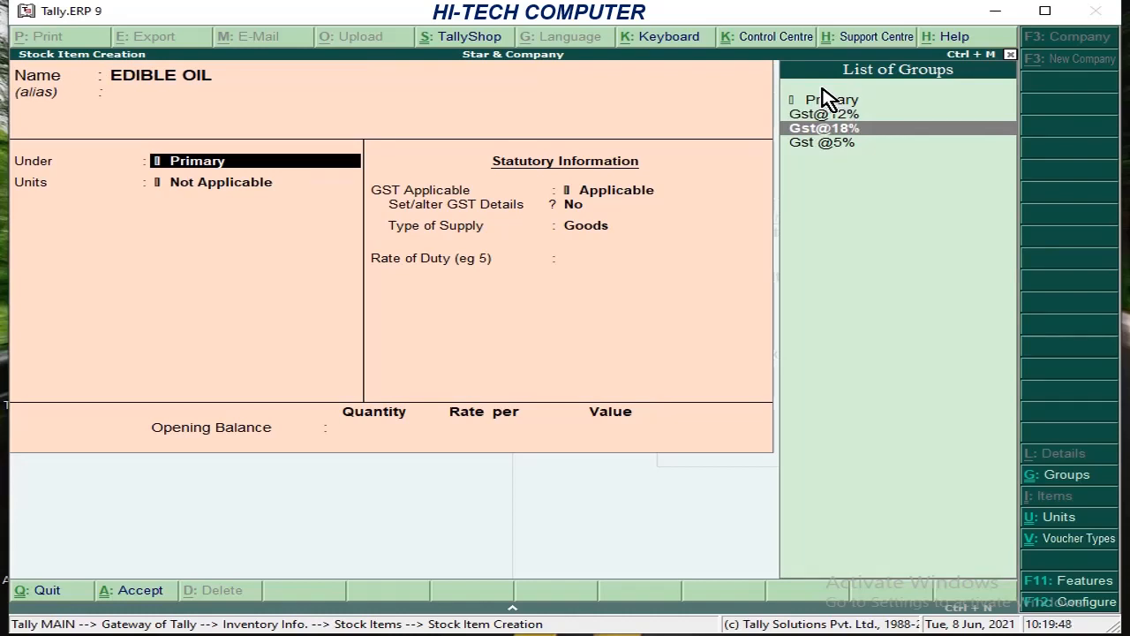
key(Down)
key(Return)
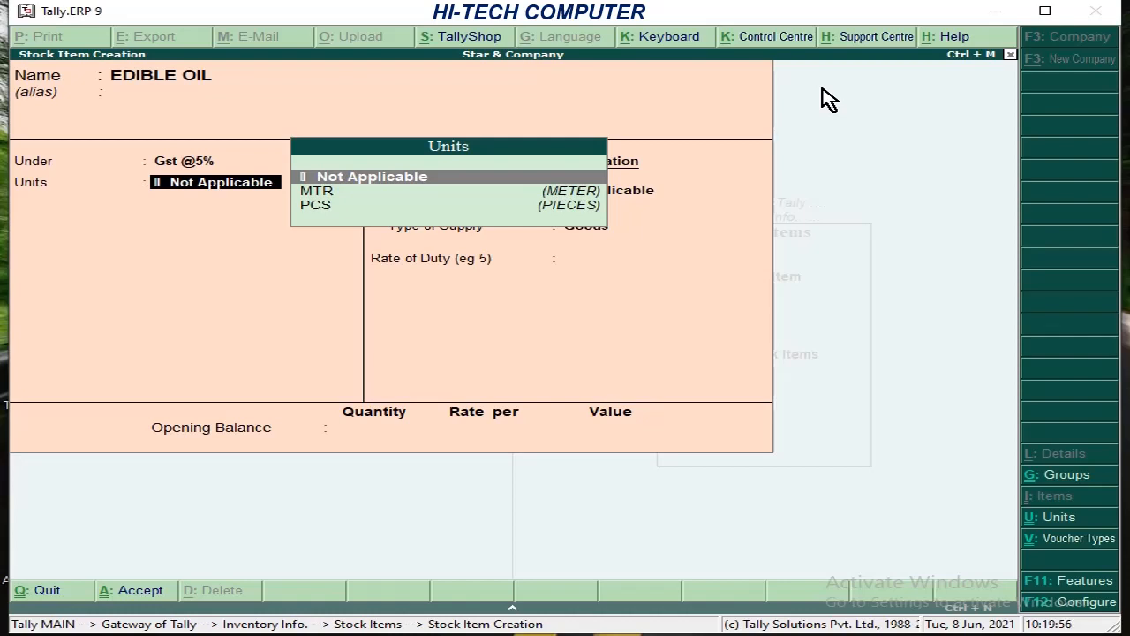
- Create a simple unit LTR with formal name LITER and 0 decimal places, and use it as EDIBLE OIL's unit
key(alt+c)
text(LTR)
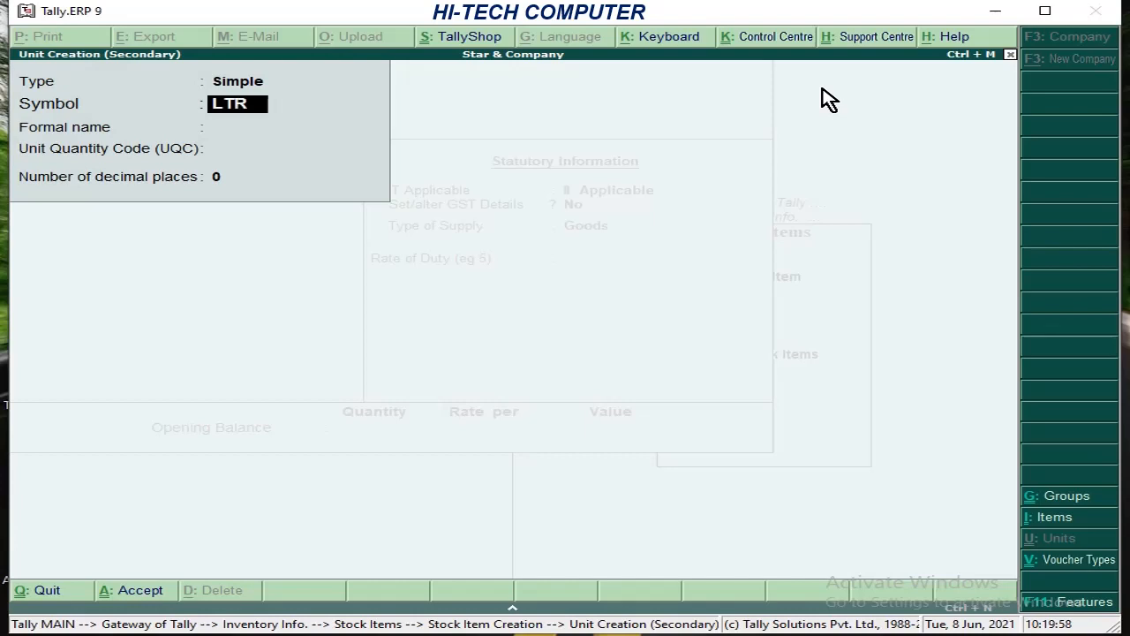
key(Return)
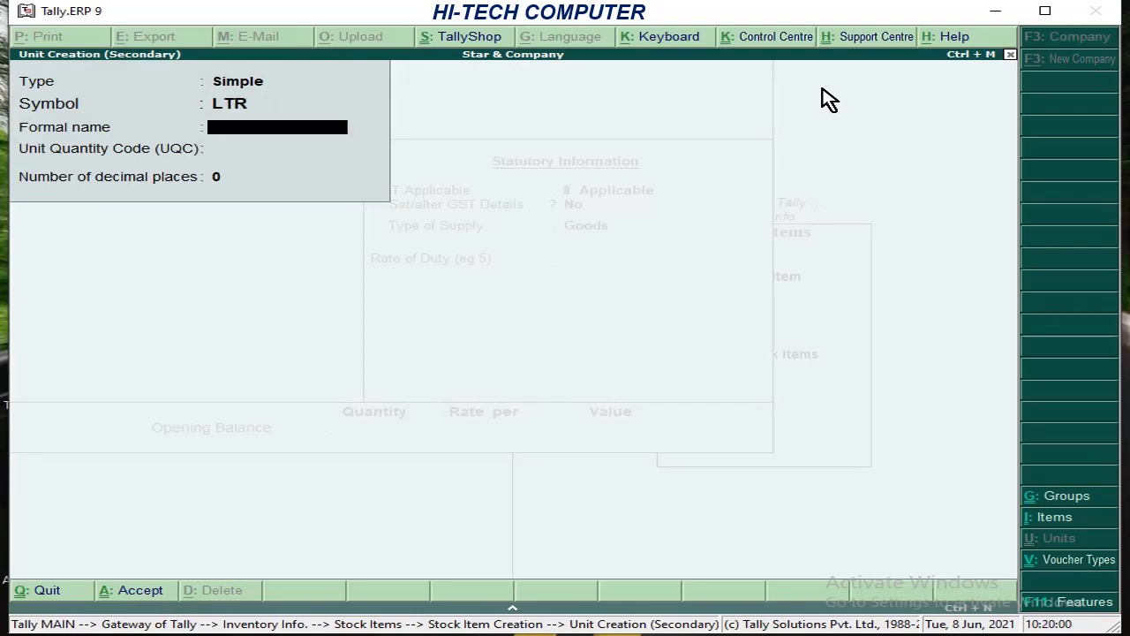
text(LITER)
key(Return)
key(Return)
key(Return)
key(Return)
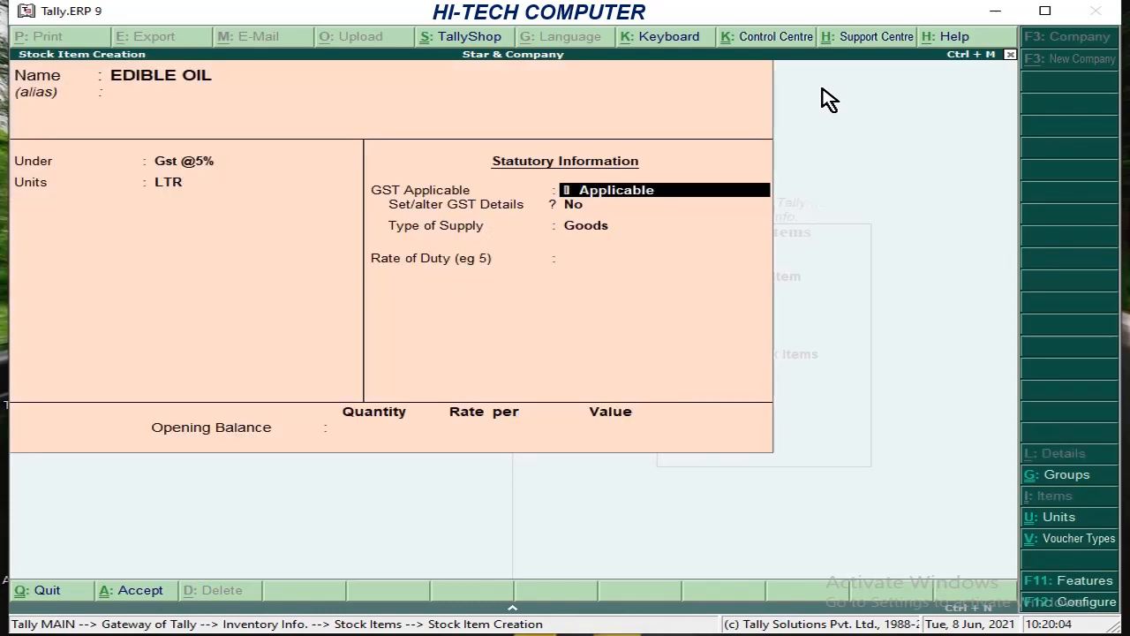
- Keep GST applicable for EDIBLE OIL, and in its GST details enter HSN/SAC code 453 with On Value calculation
key(Return)
text(Y)
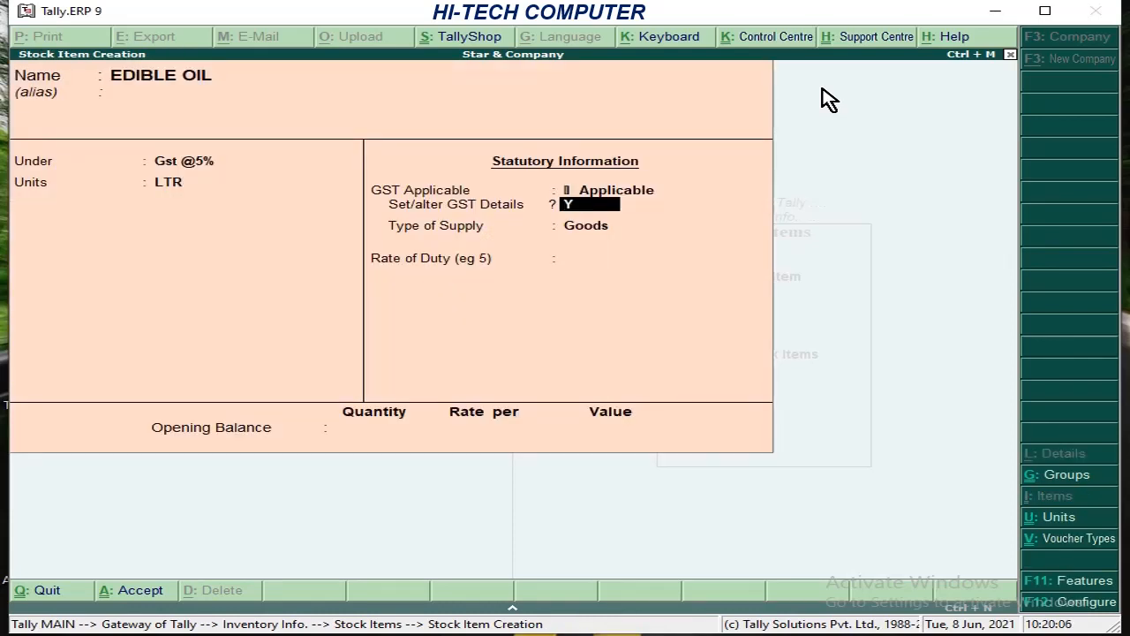
key(Return)
key(Return)
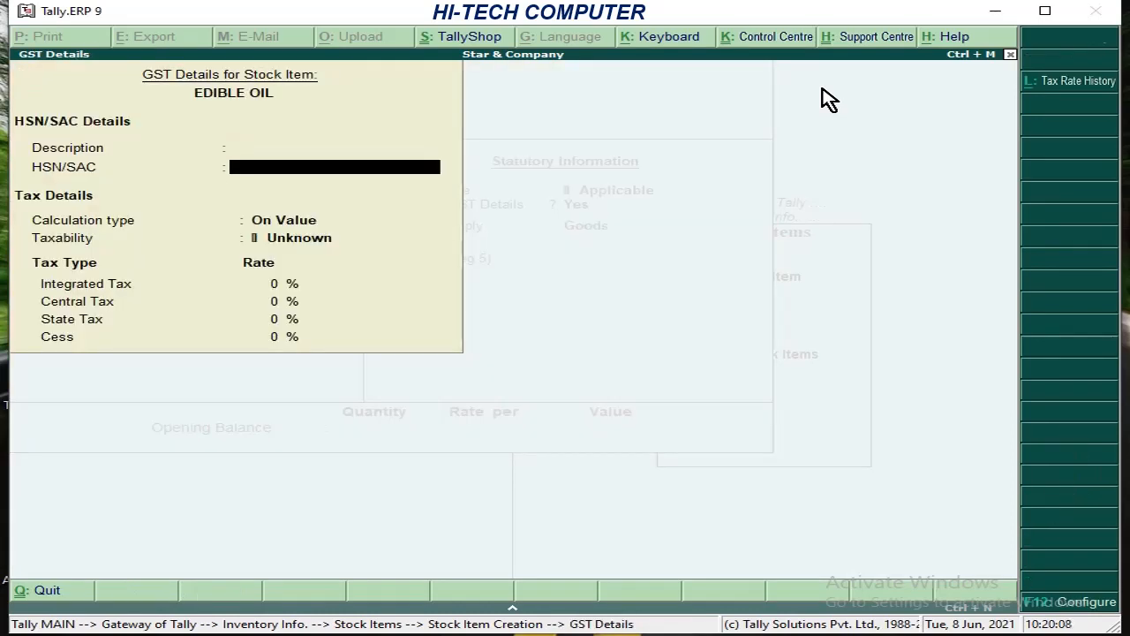
text(453)
key(Return)
key(Return)
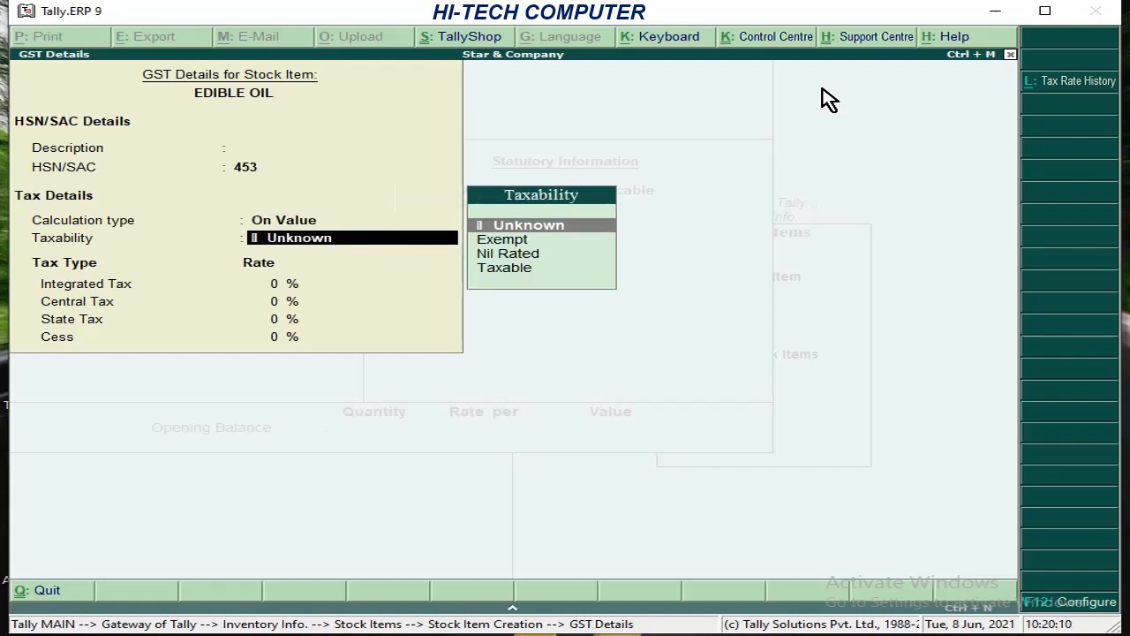
- Set EDIBLE OIL as Taxable with a 5% integrated tax rate and accept its GST details with cess at 0%
key(Down)
key(Down)
key(Down)
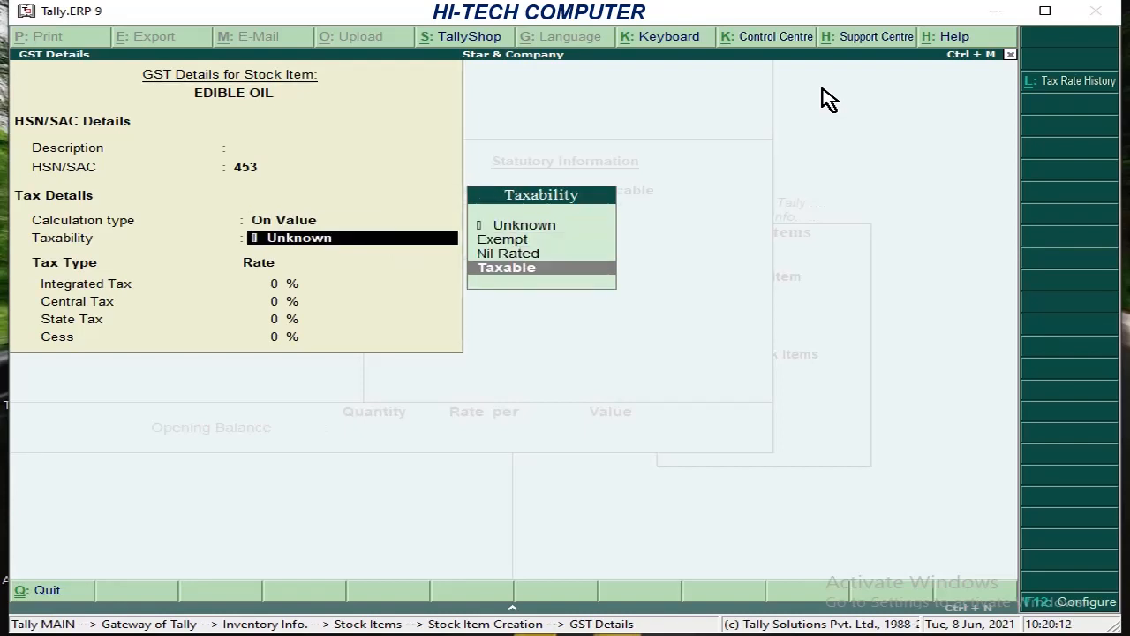
key(Return)
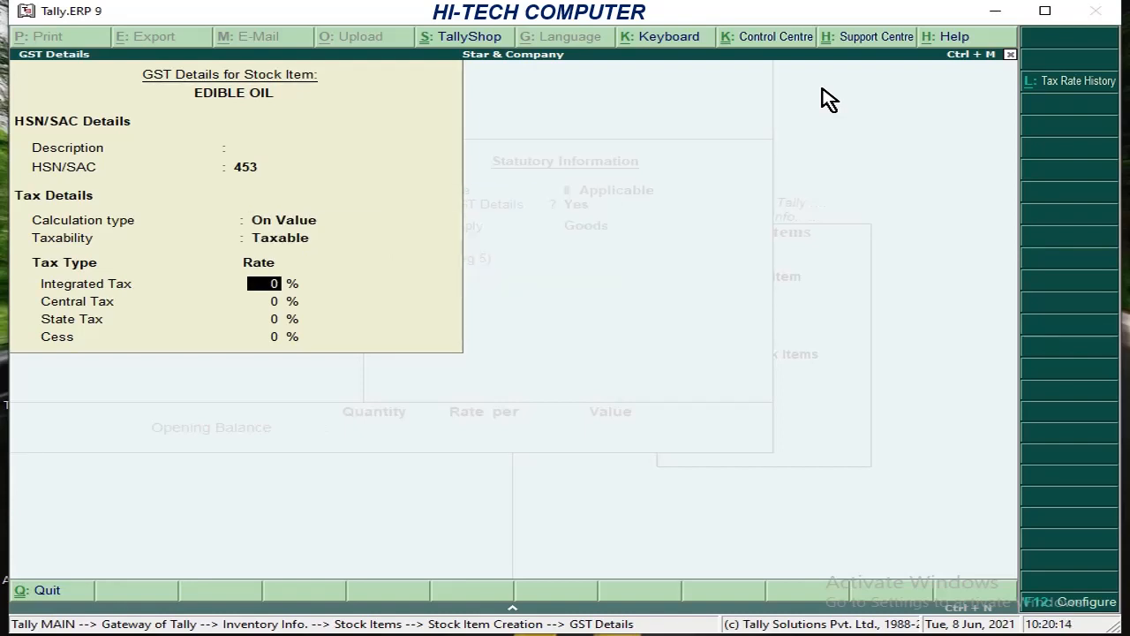
text(5)
key(Return)
key(Return)
key(Return)
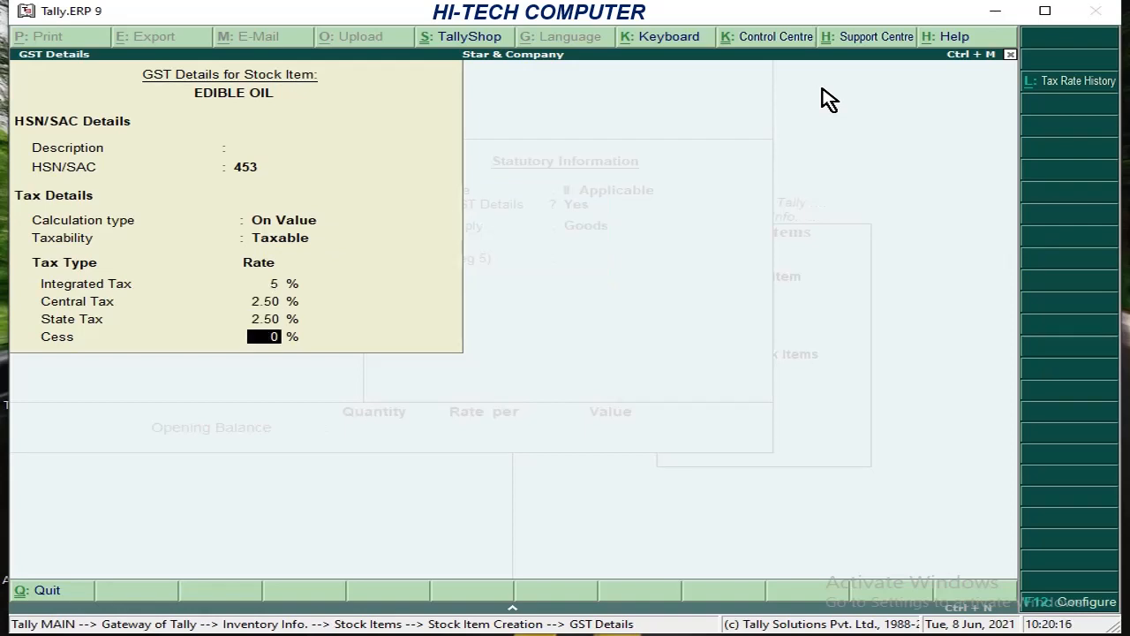
key(Return)
- Keep EDIBLE OIL's supply type as Goods with a 0 duty rate and save the stock item without an opening balance
key(Return)
key(Return)
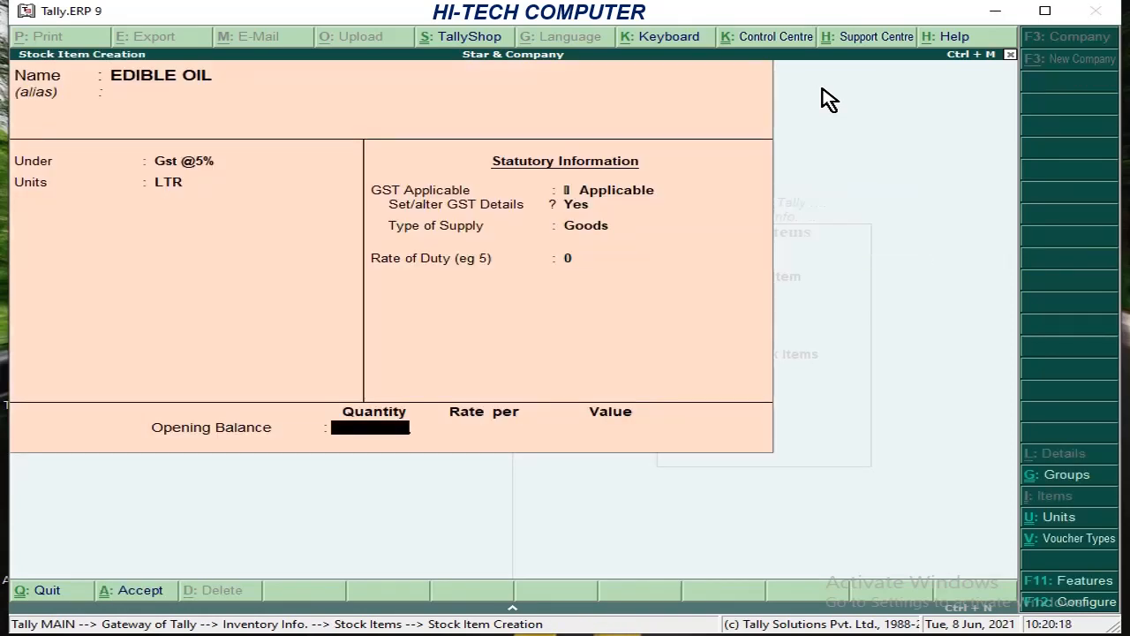
key(Return)
key(Return)
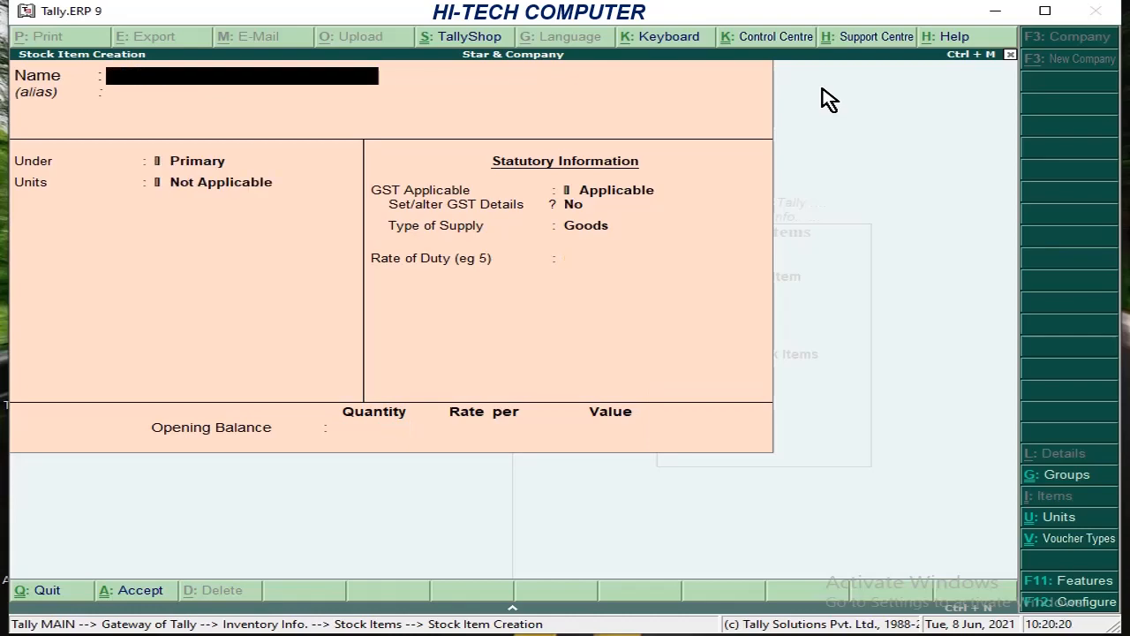
- Leave stock item creation and return to the Gateway of Tally
key(Escape)
key(Return)
key(Escape)
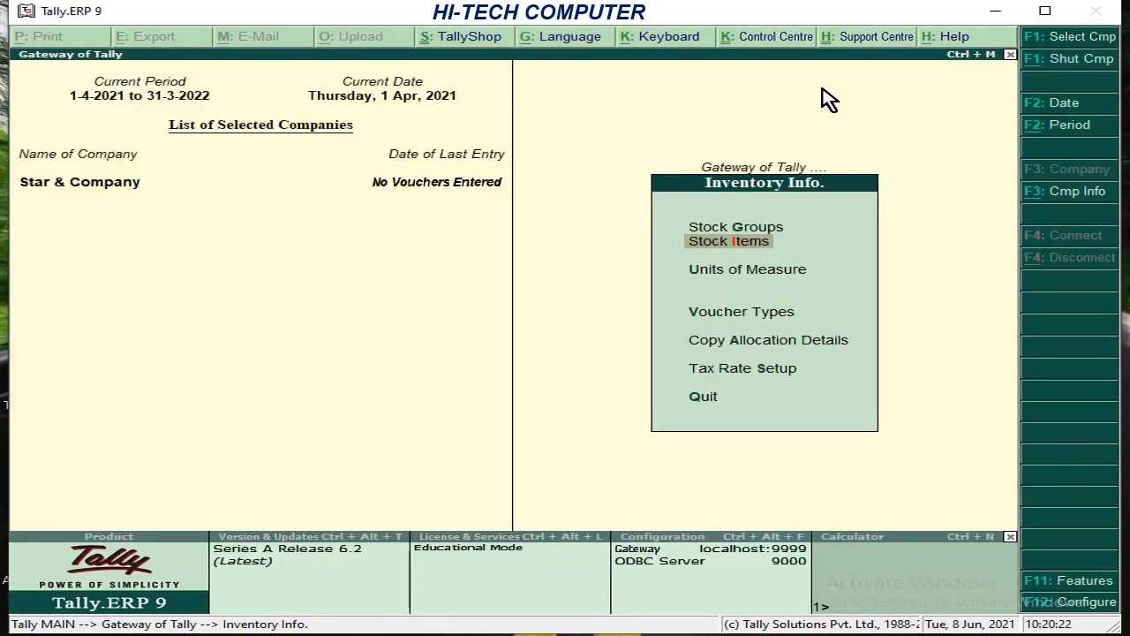
key(Escape)
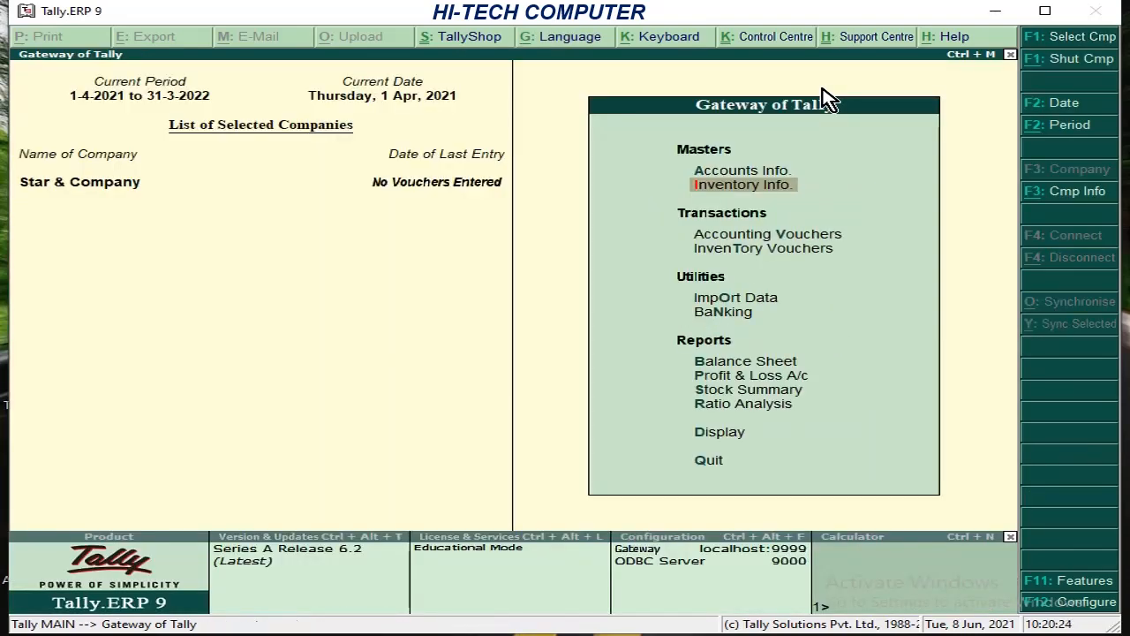
- Open a new purchase accounting voucher and enter supplier invoice number 23
key(Down)
key(Down)
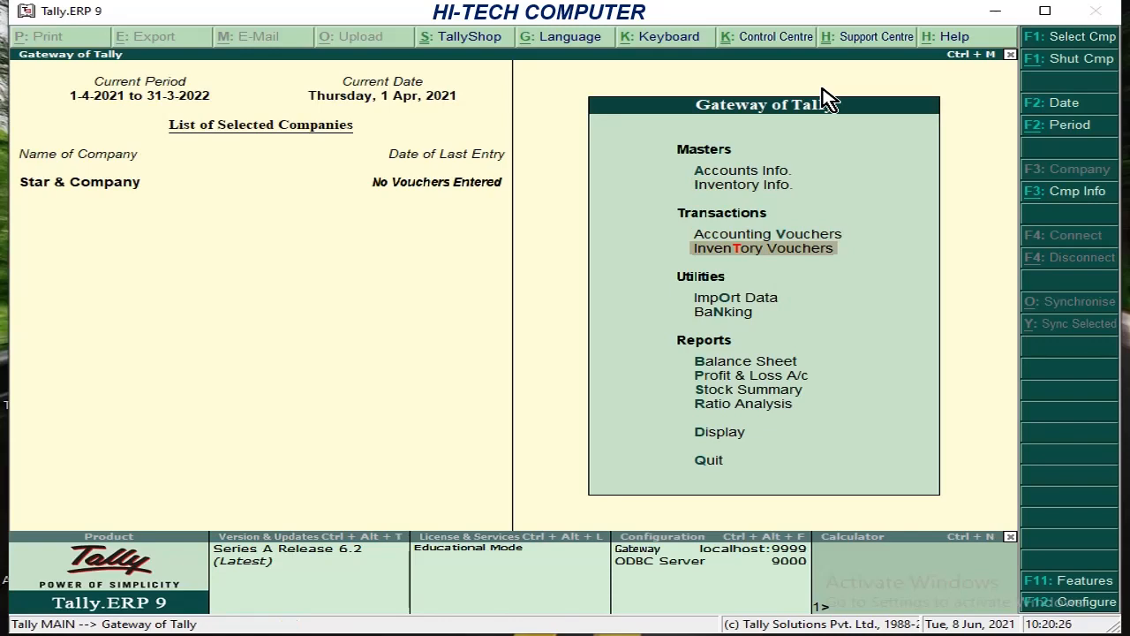
key(Up)
key(Return)
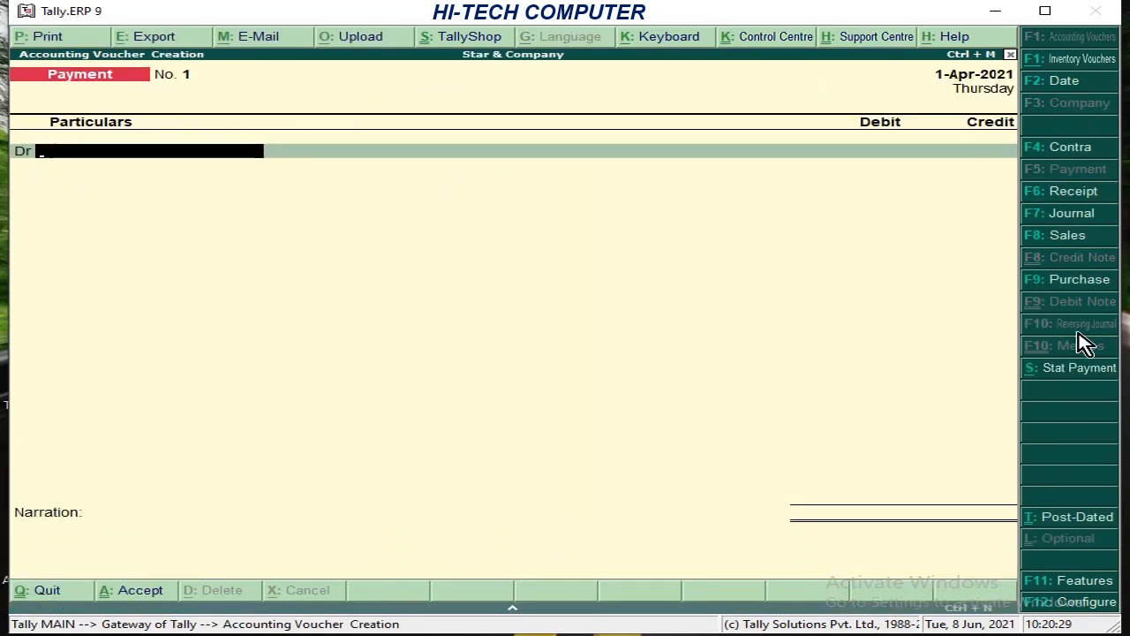
click(1068, 281)
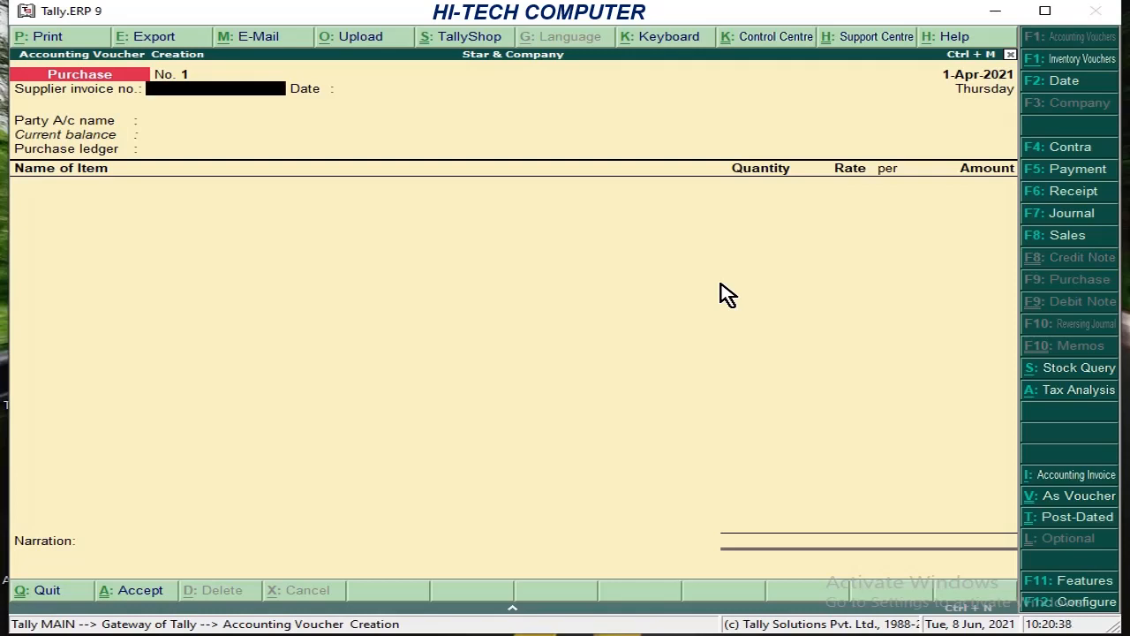
text(23)
key(Return)
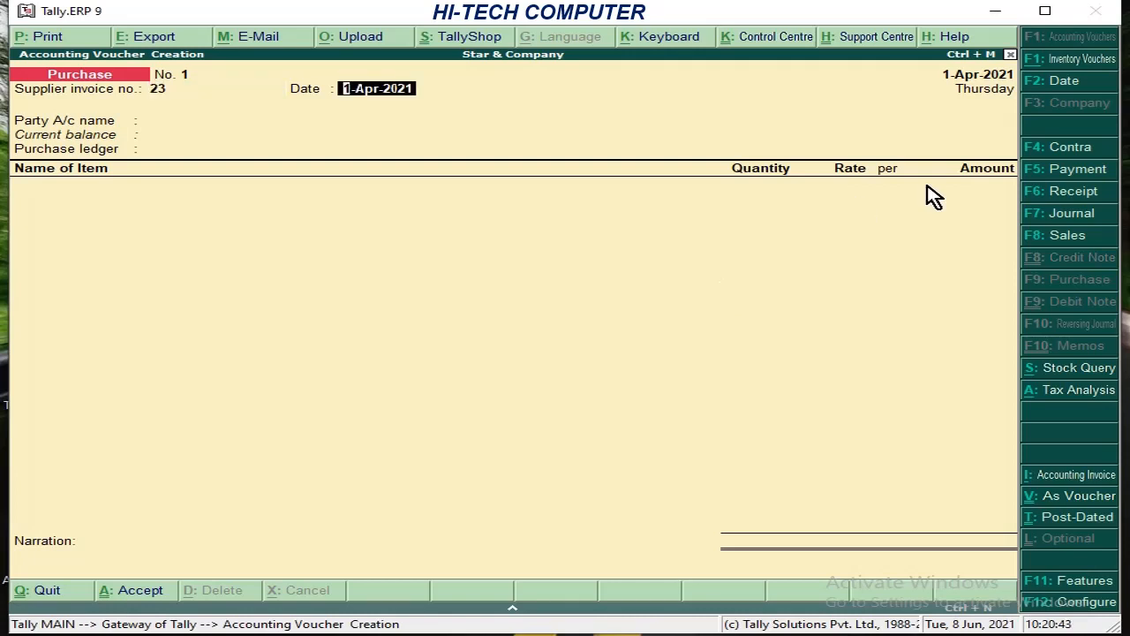
click(1062, 82)
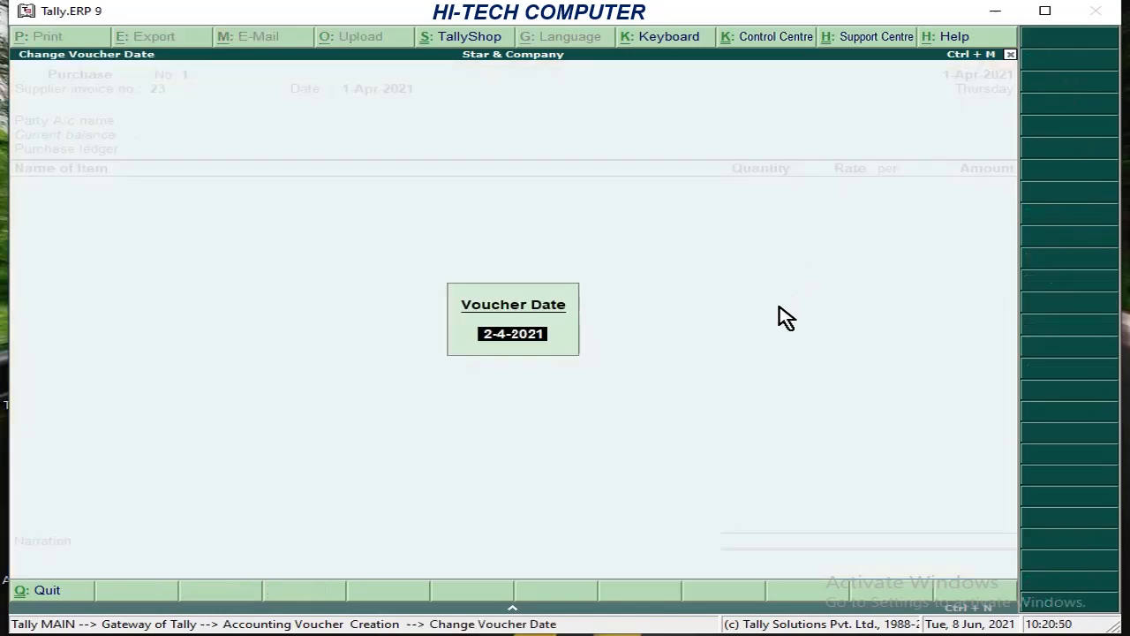
key(Escape)
key(Escape)
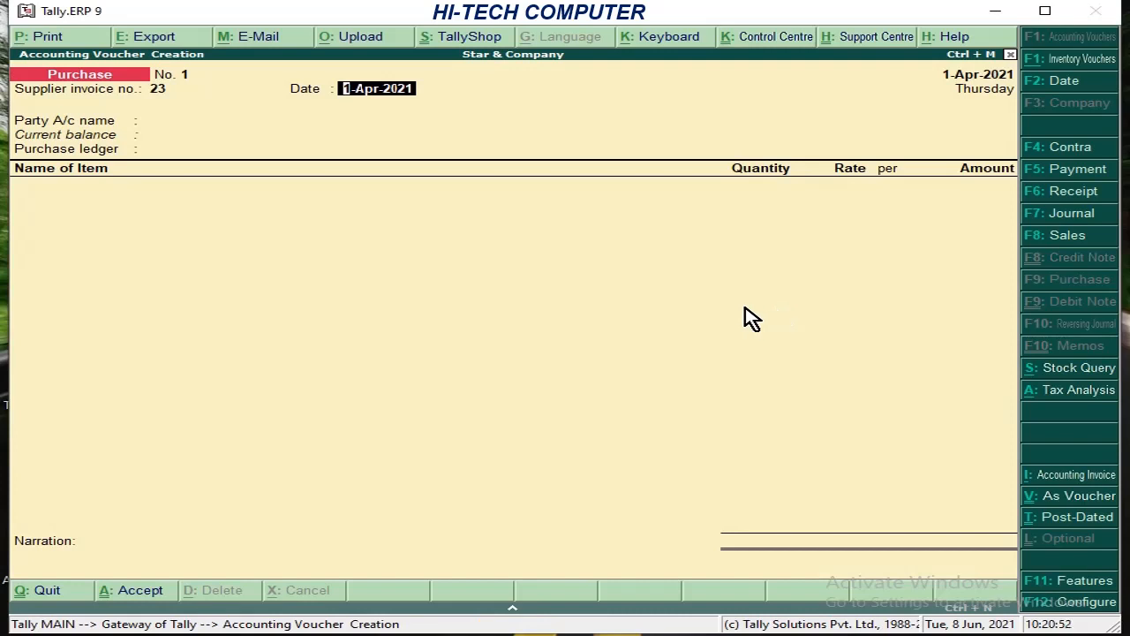
- Keep the supplier invoice date 1-Apr-2021 and start a new party ledger with the supplier's name followed by (CR)LOCAL, without an alias
key(Return)
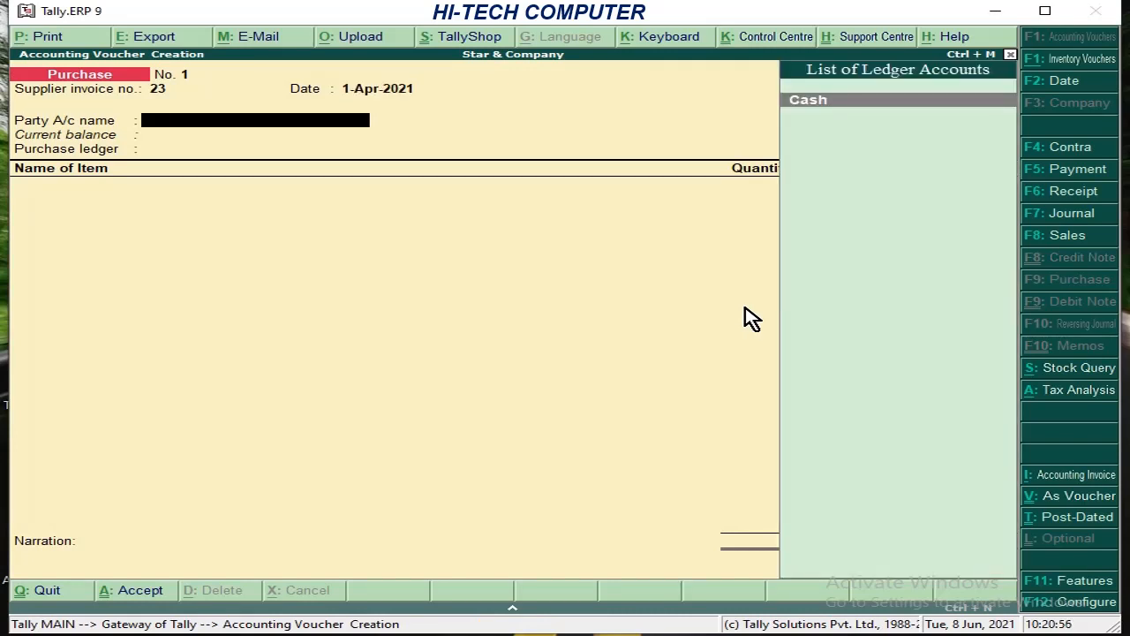
key(alt+c)
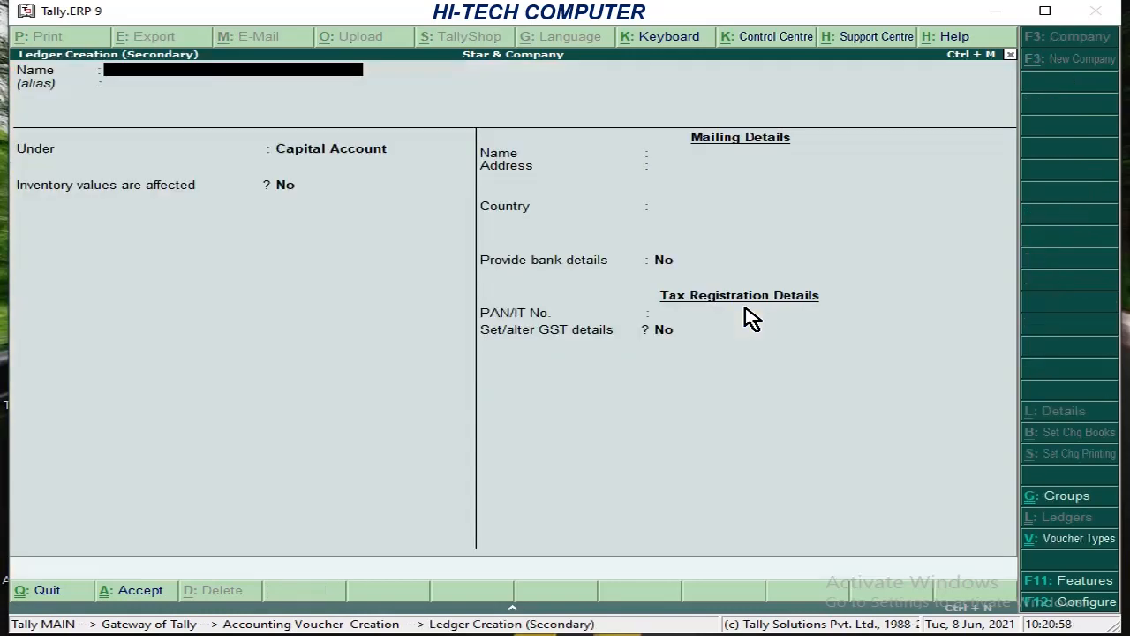
text(ASAD(CR)
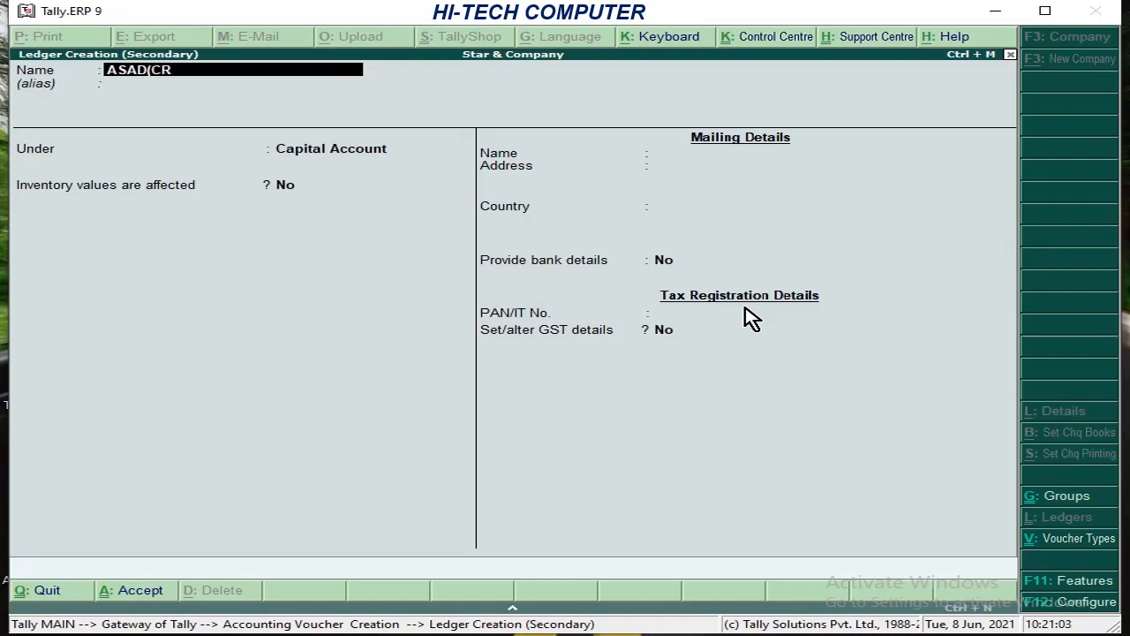
text()LOCAL)
key(Return)
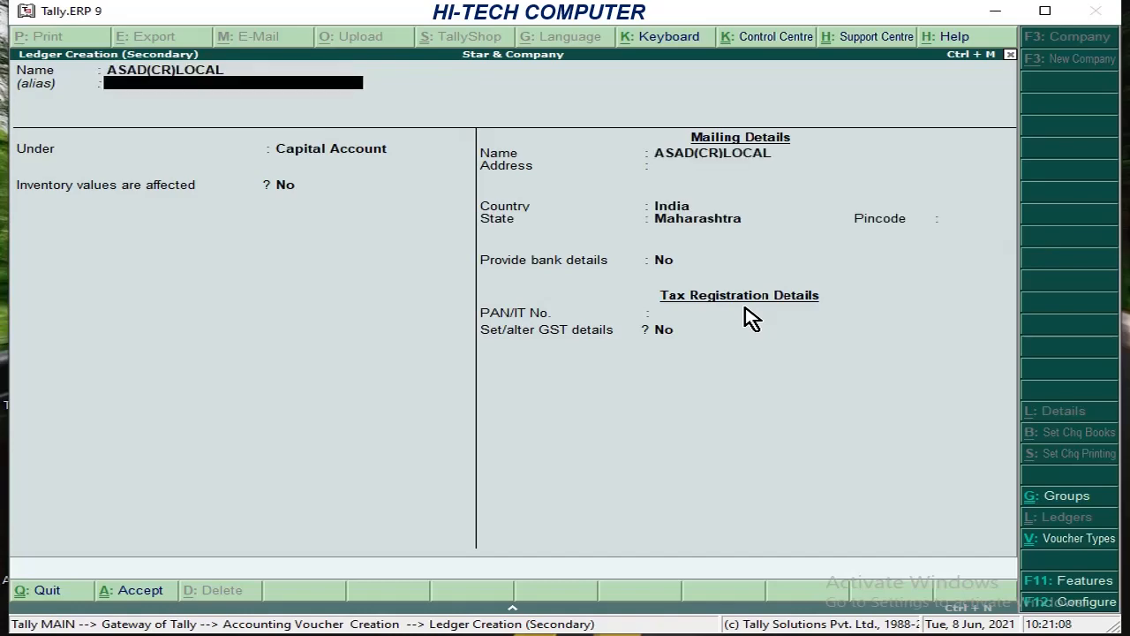
key(Return)
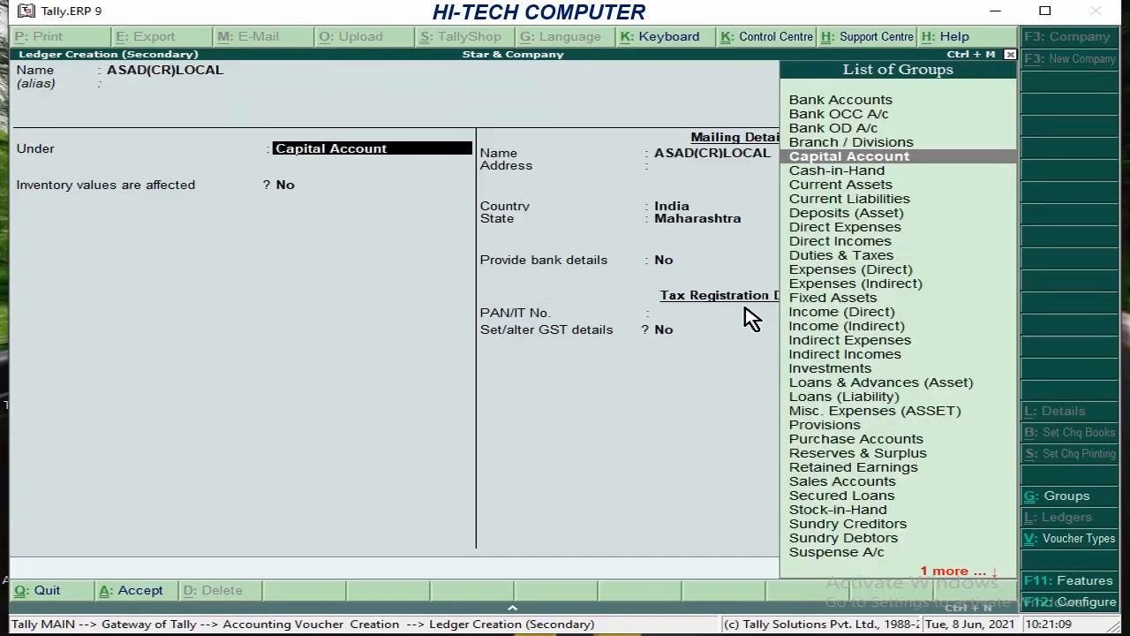
- Place the supplier's ledger under the Sundry Creditors group
text(S)
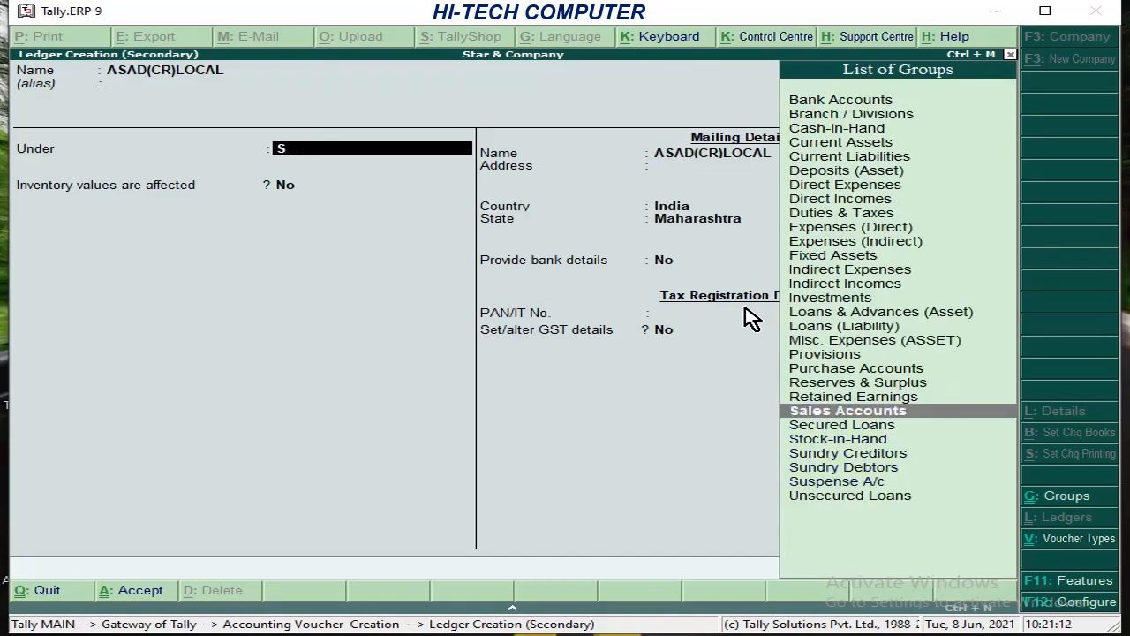
key(Down)
key(Down)
key(Down)
key(Return)
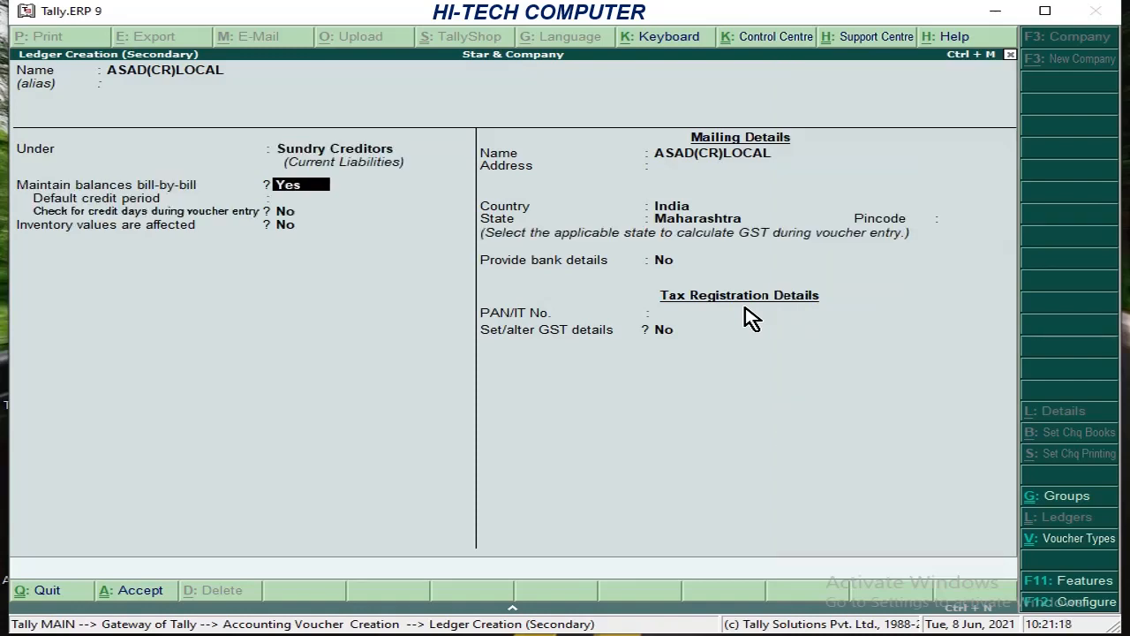
- Turn off bill-by-bill balances for the supplier's ledger and keep inventory values unaffected
key(n)
key(Return)
key(Return)
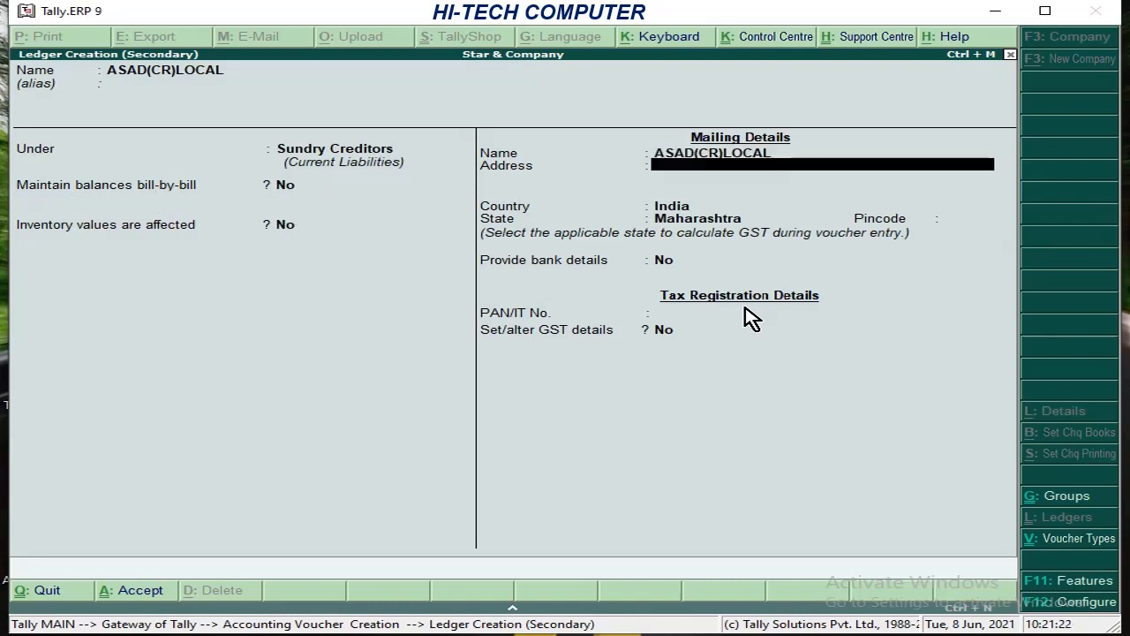
- Keep Maharashtra as the supplier's state, leaving the address, pincode and PAN blank and bank details set to No
key(Return)
key(Return)
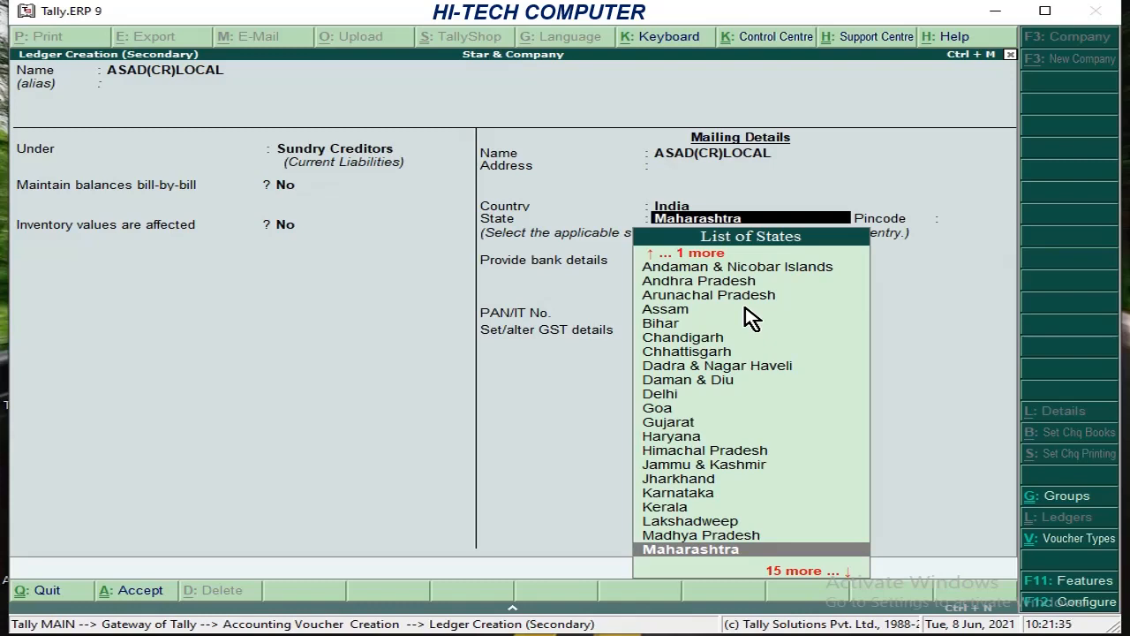
key(Return)
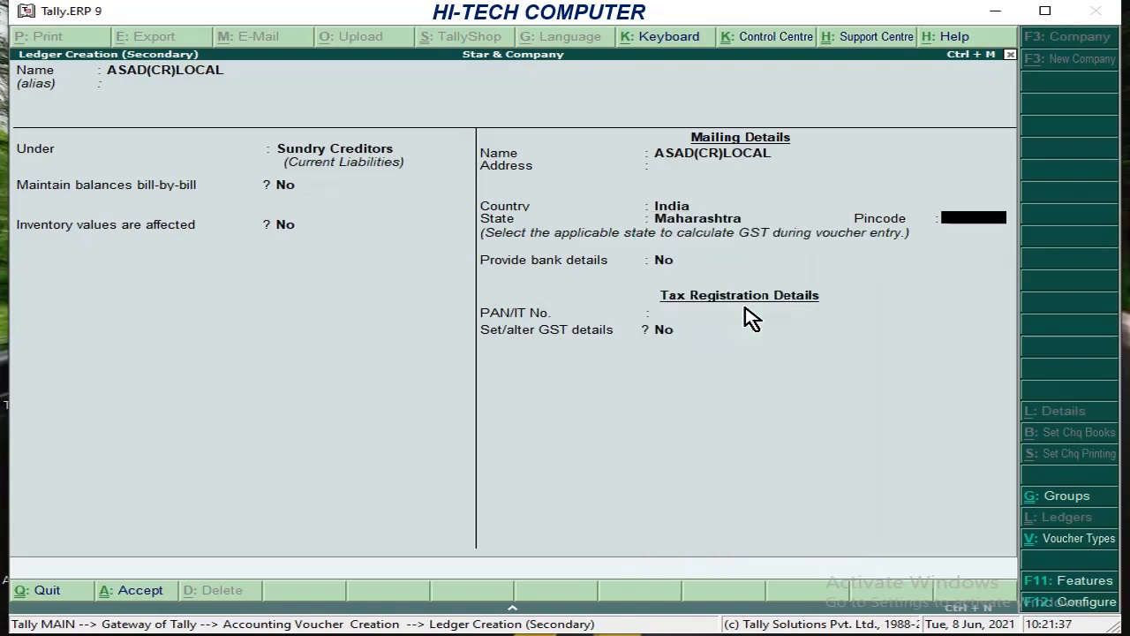
key(Return)
key(Return)
key(Return)
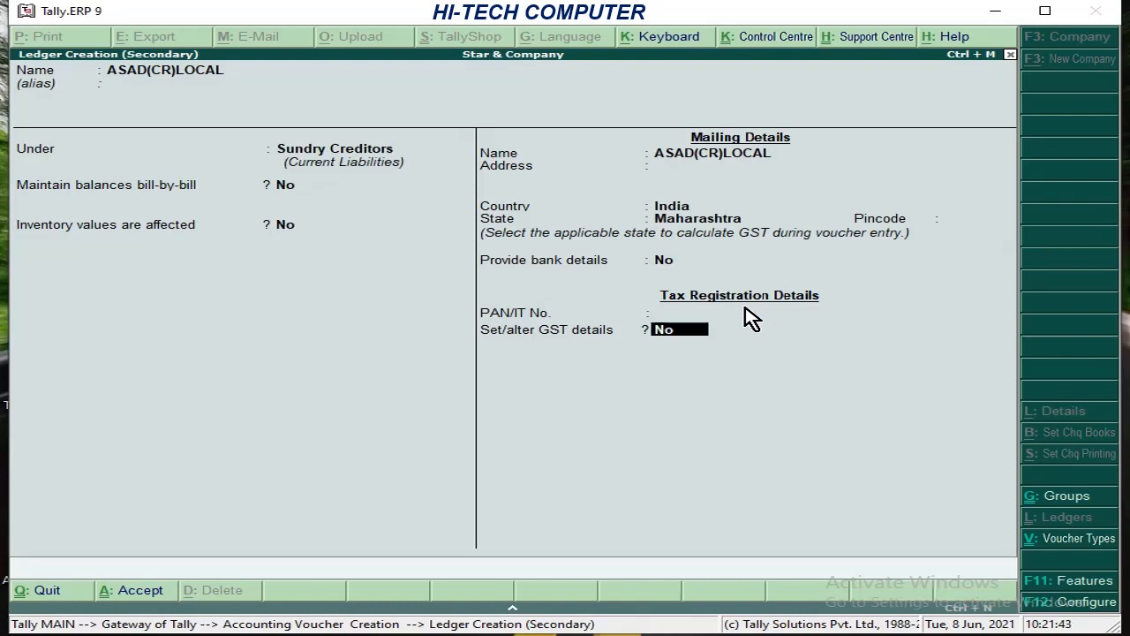
- Enable GST details for the supplier's ledger with registration type Regular, no e-commerce or deemed exporter status, and party type Not Applicable
key(Return)
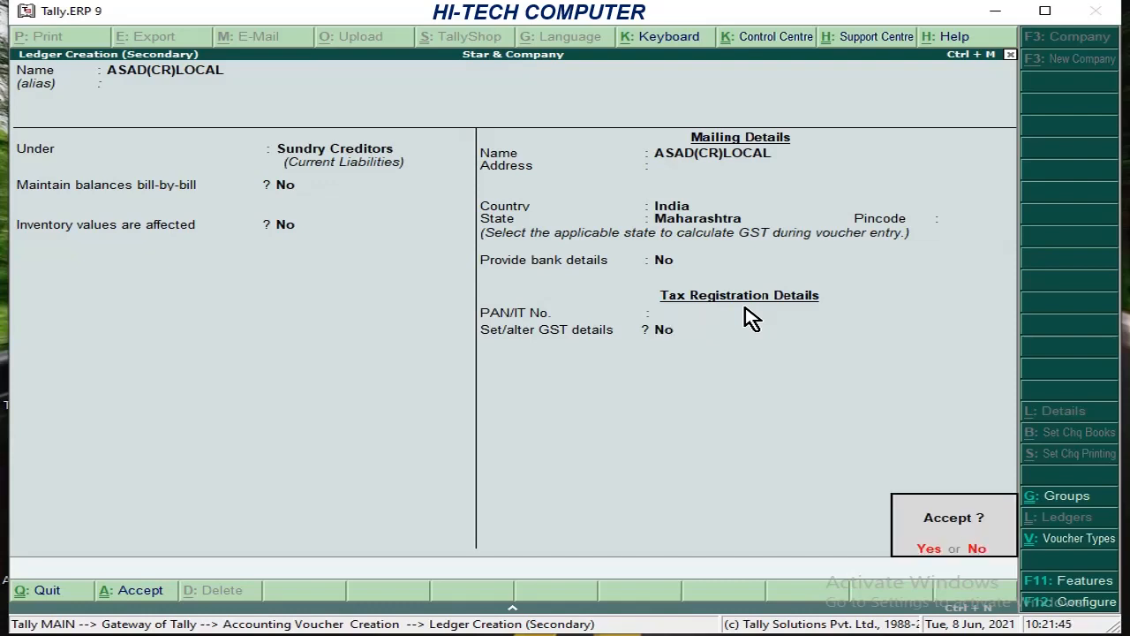
text(n)
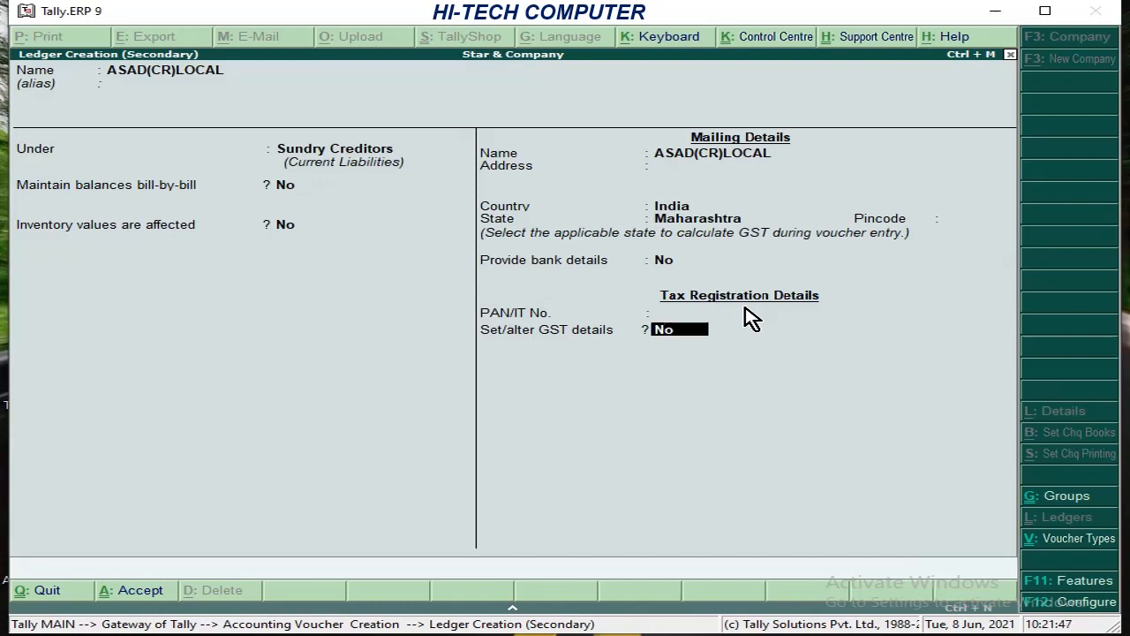
text(Y)
key(Return)
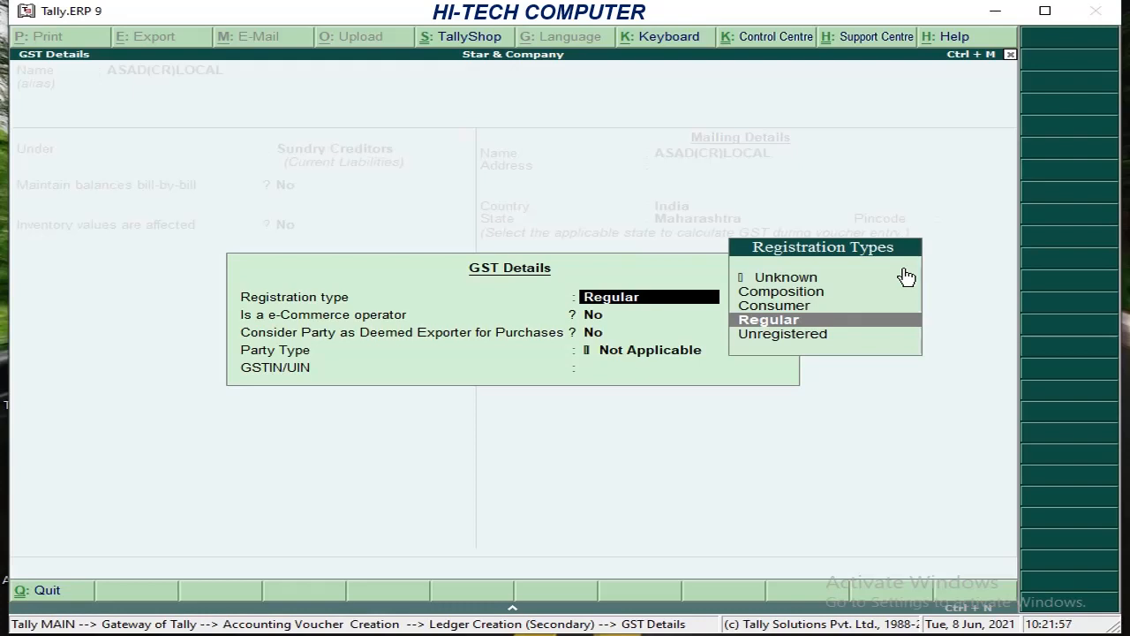
key(Return)
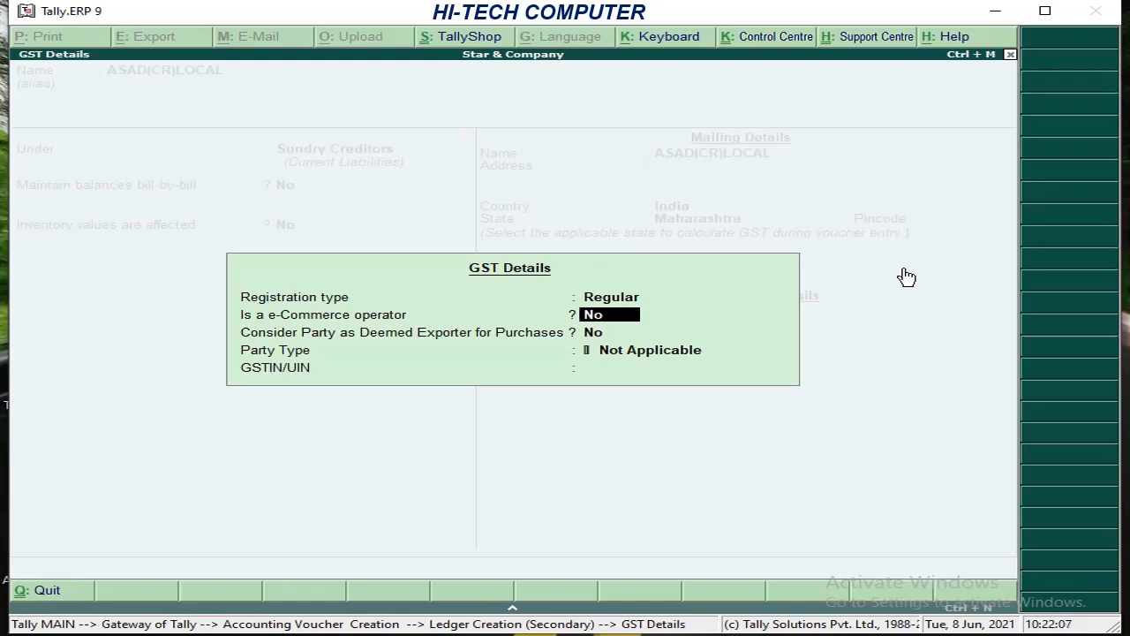
key(Return)
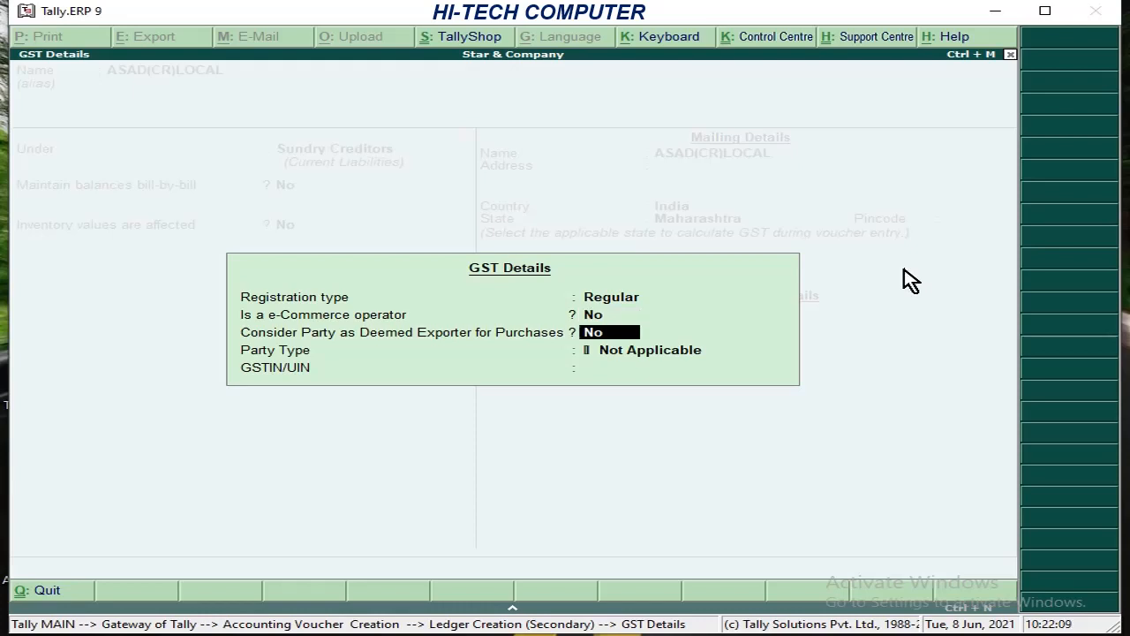
key(Return)
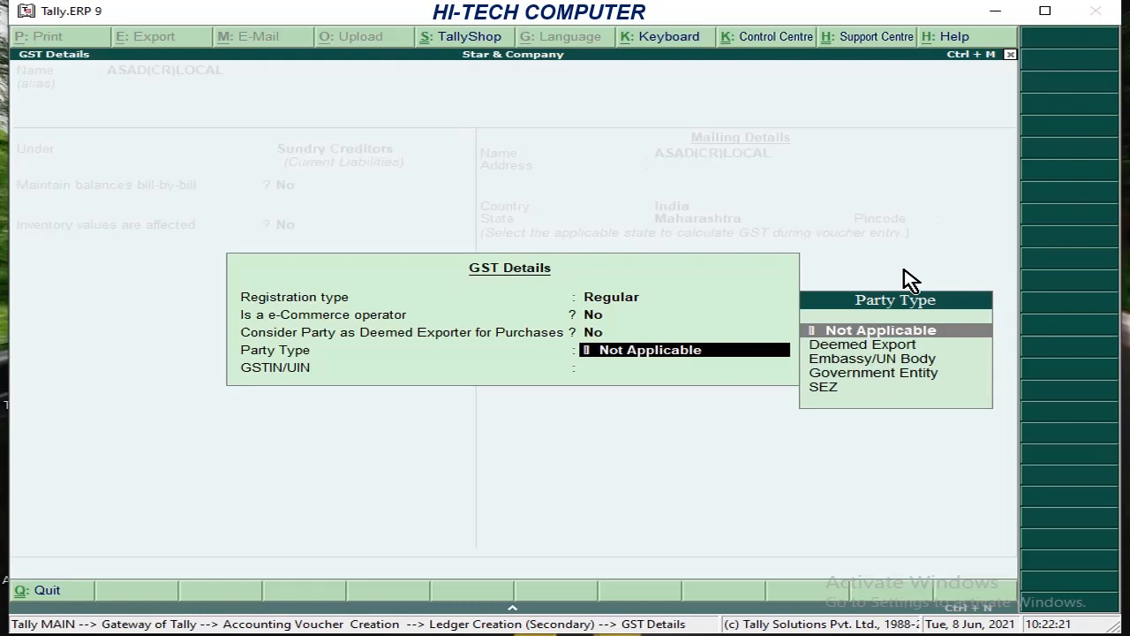
key(Return)
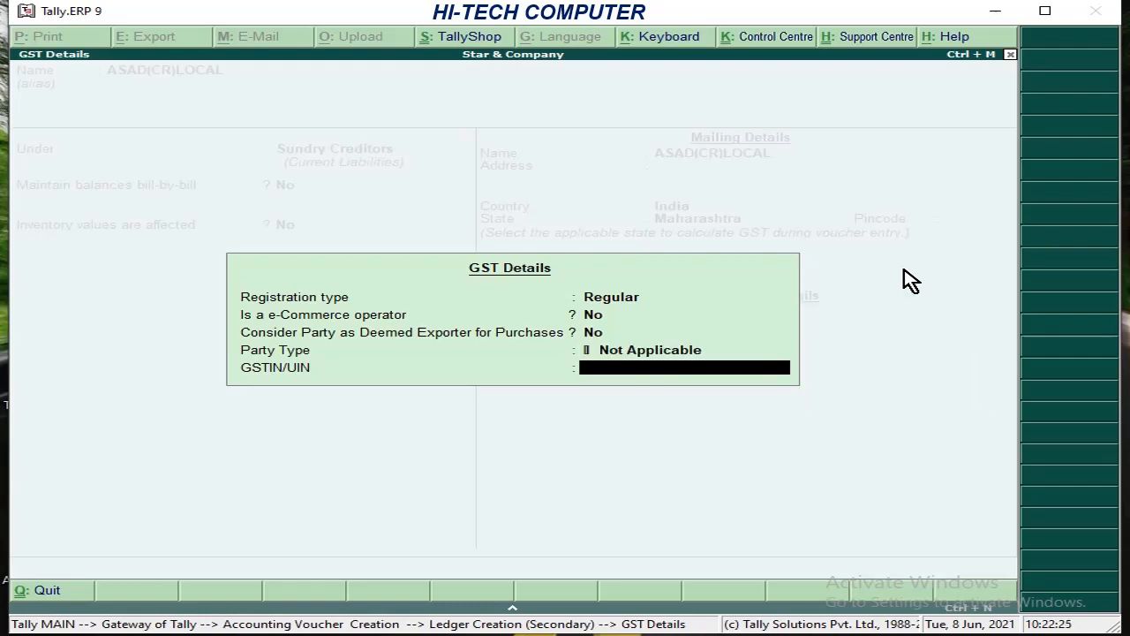
- Enter the supplier's GSTIN/UIN and save the supplier's ledger
text(32425DXS)
key(Return)
key(Return)
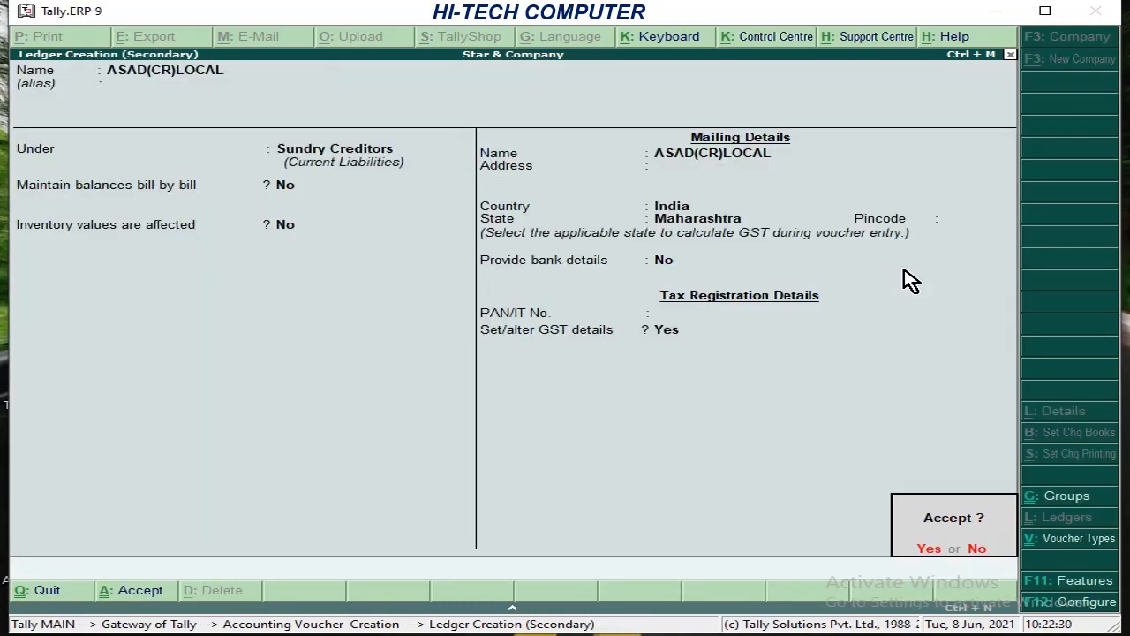
key(Return)
- Accept the supplier's party details for the purchase voucher, keeping India, Maharashtra and the filled-in GSTIN/UIN
key(Return)
key(Return)
key(Return)
key(Return)
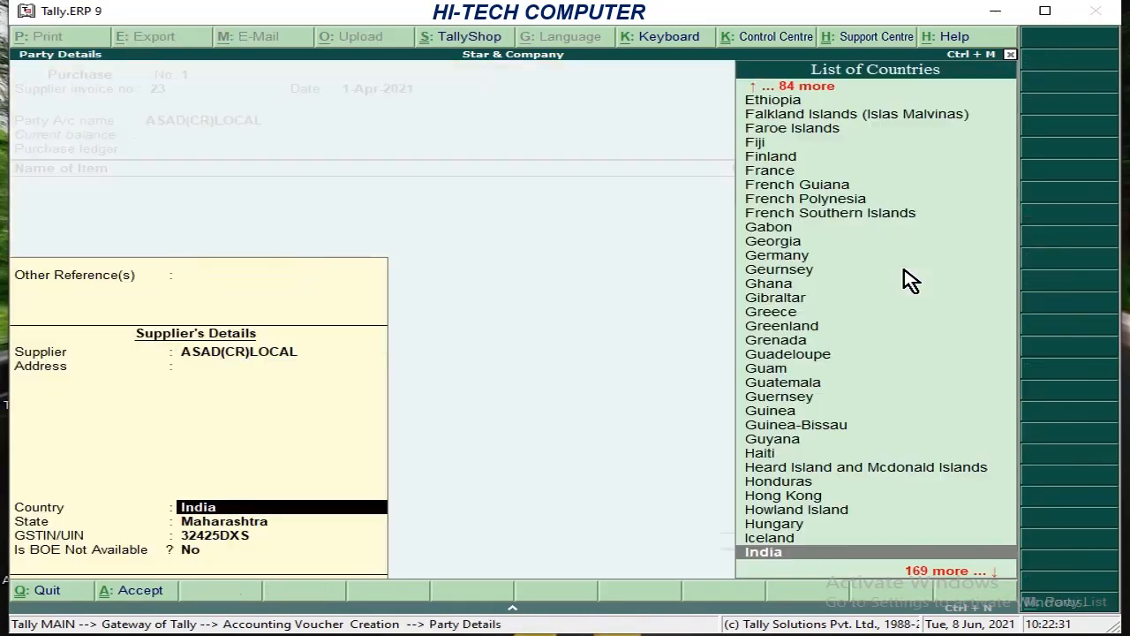
key(Return)
key(Return)
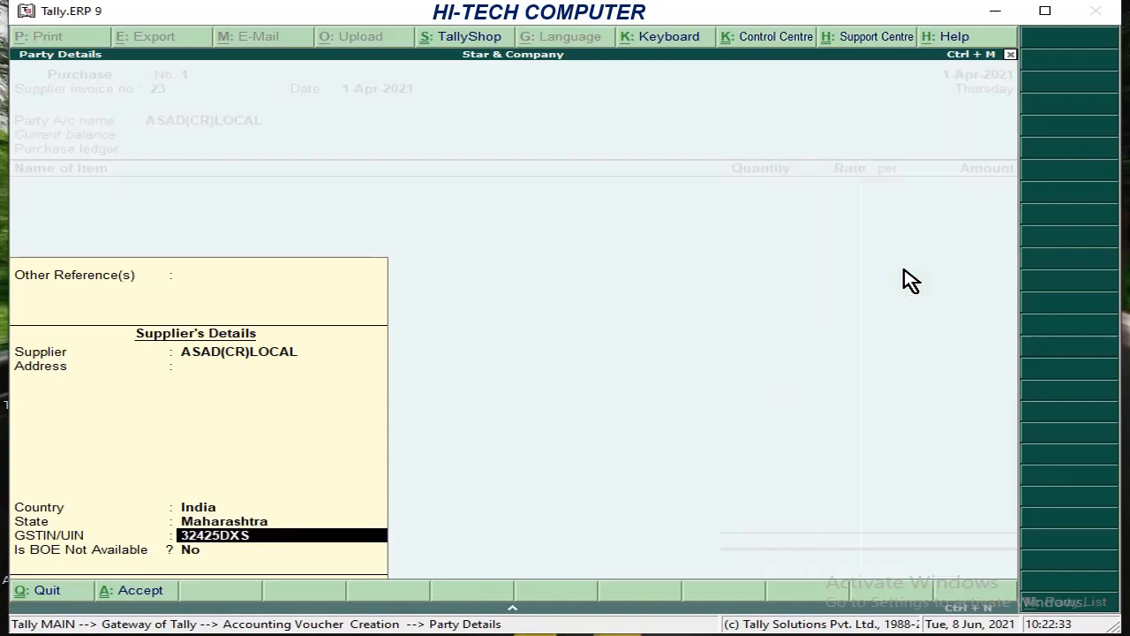
key(Return)
key(Return)
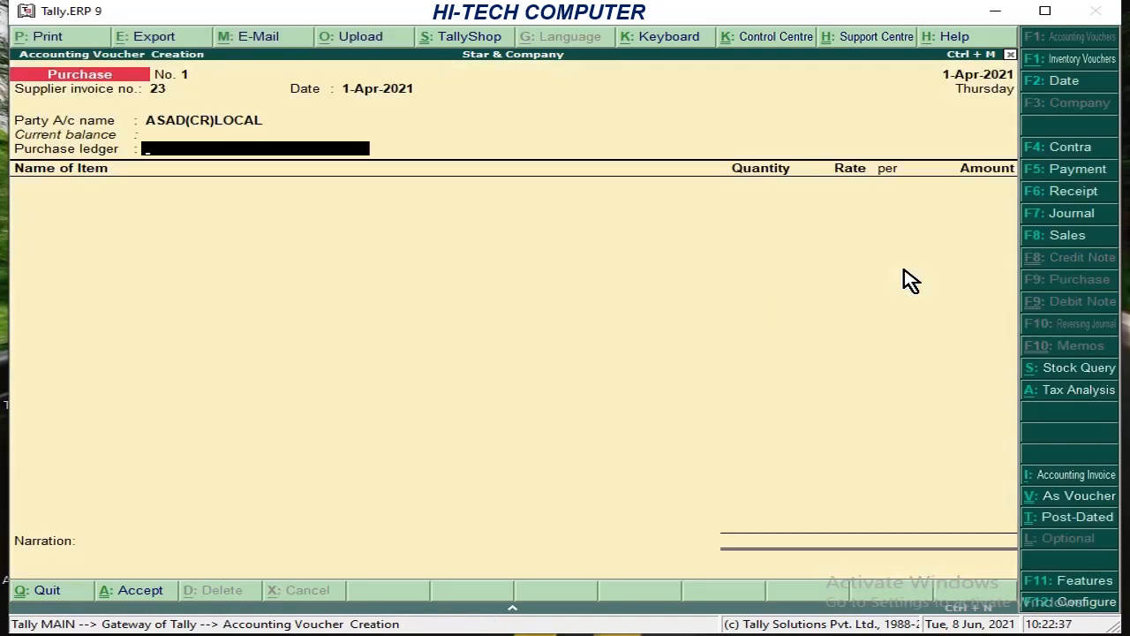
- Start a new purchase ledger named PURCHASE A/C under the Purchase Accounts group
key(alt+c)
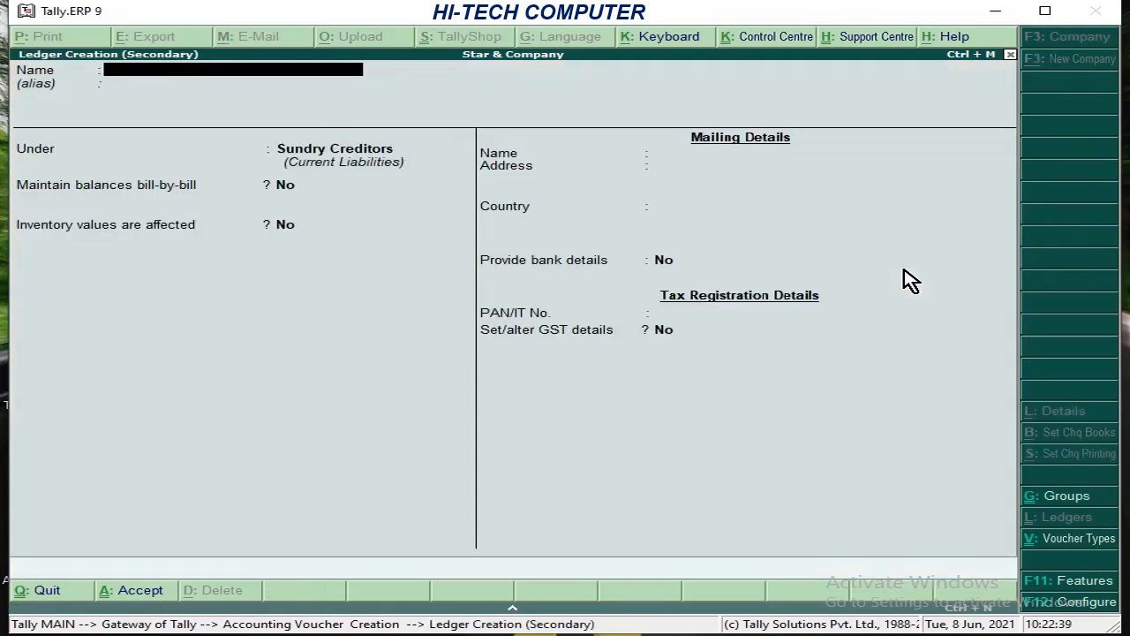
text(PURCHASE A/C)
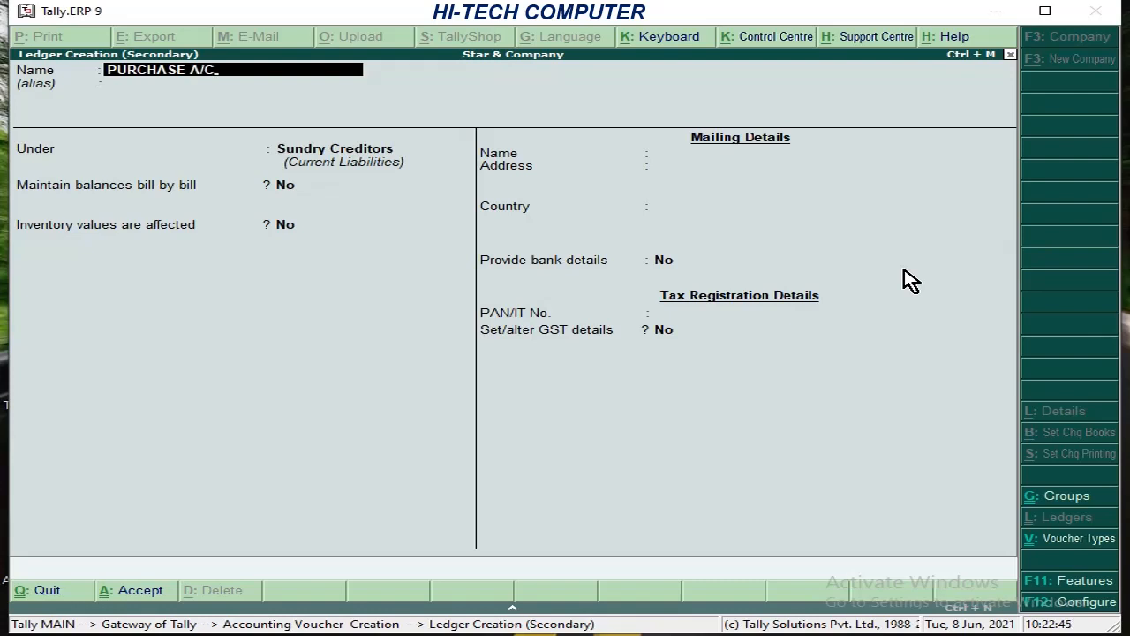
key(Return)
text(P)
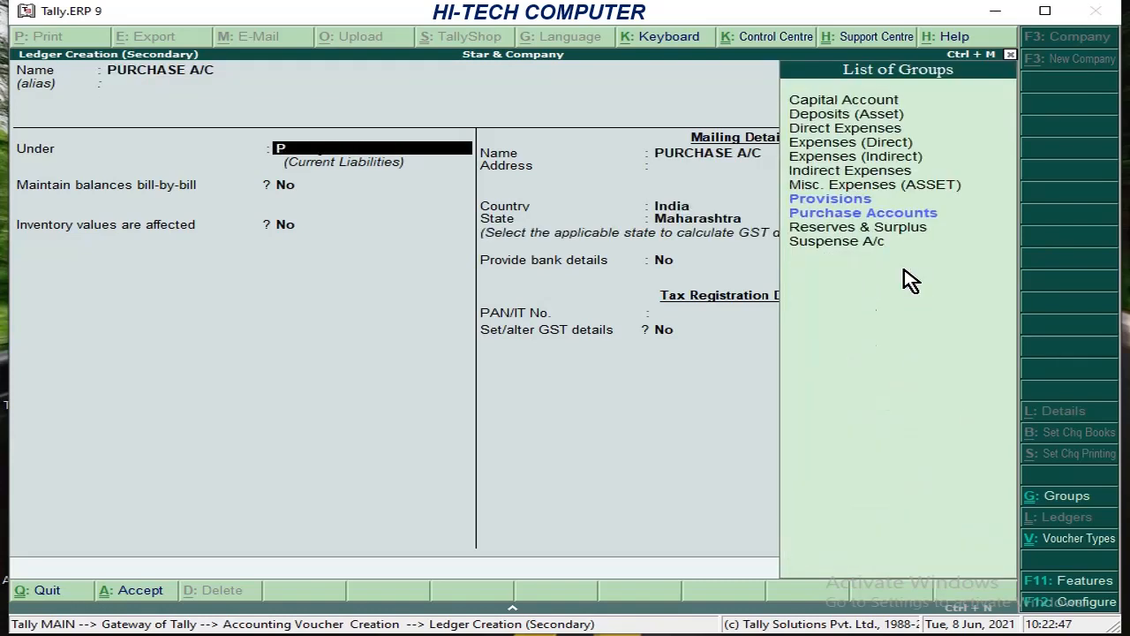
key(Down)
key(Down)
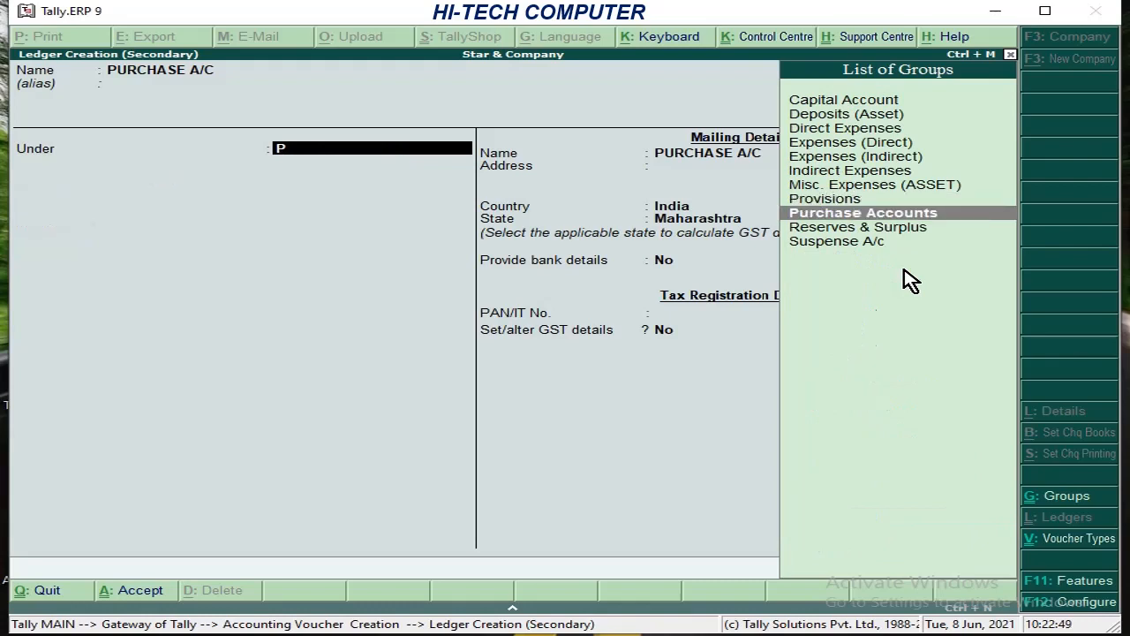
key(Return)
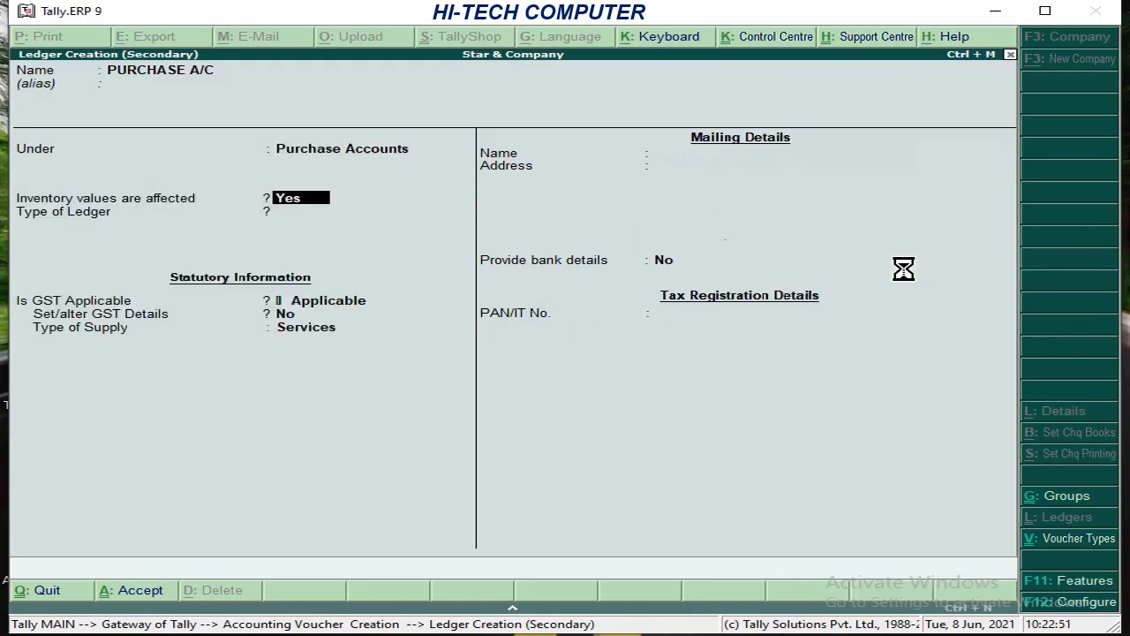
- Keep inventory values affected and GST applicable for PURCHASE A/C, set its type of supply to Goods, and save the ledger
key(Return)
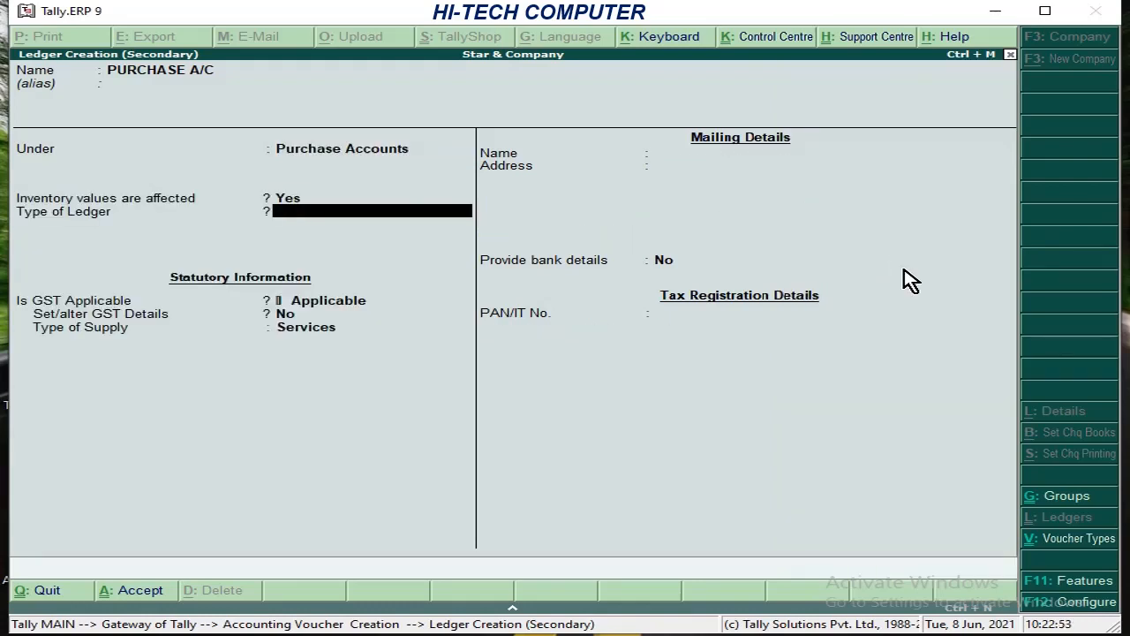
key(Return)
key(Return)
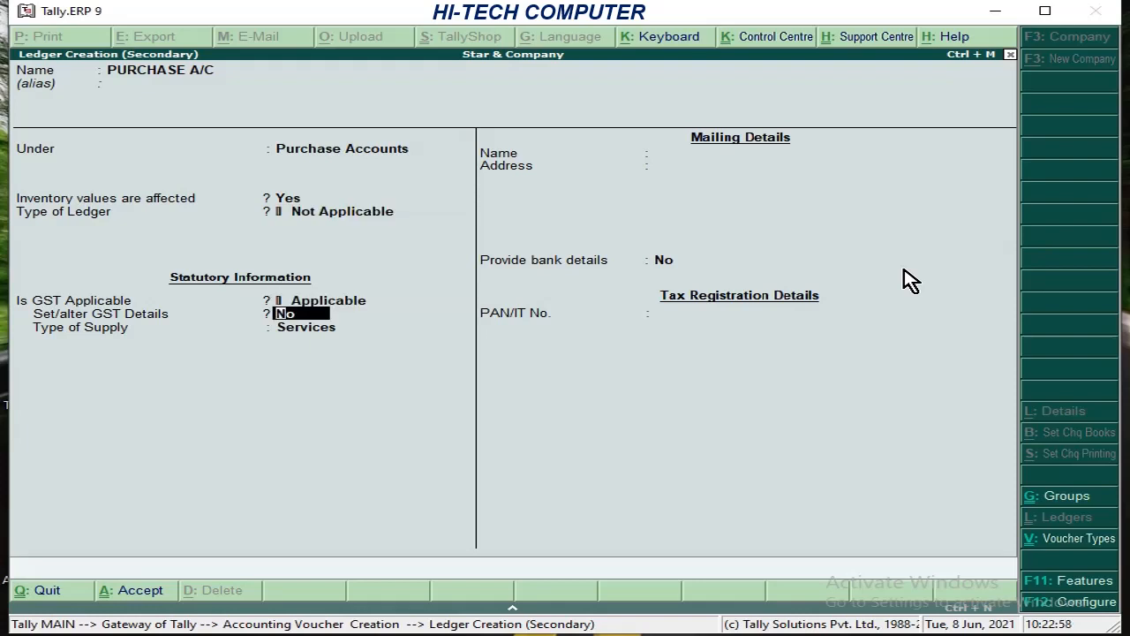
key(Return)
key(Up)
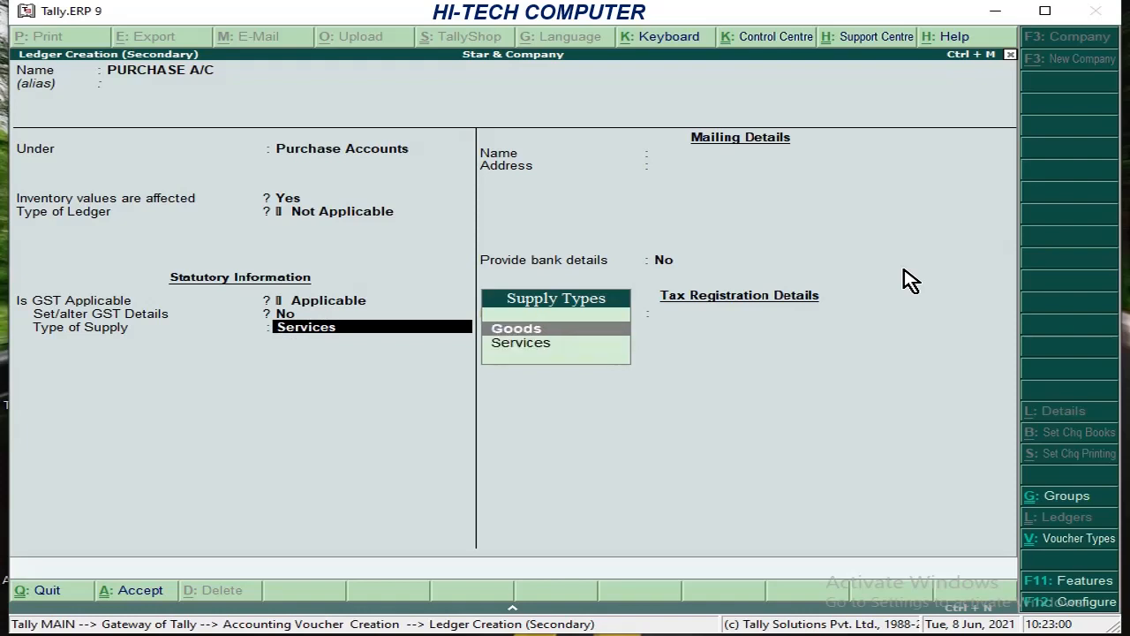
key(Return)
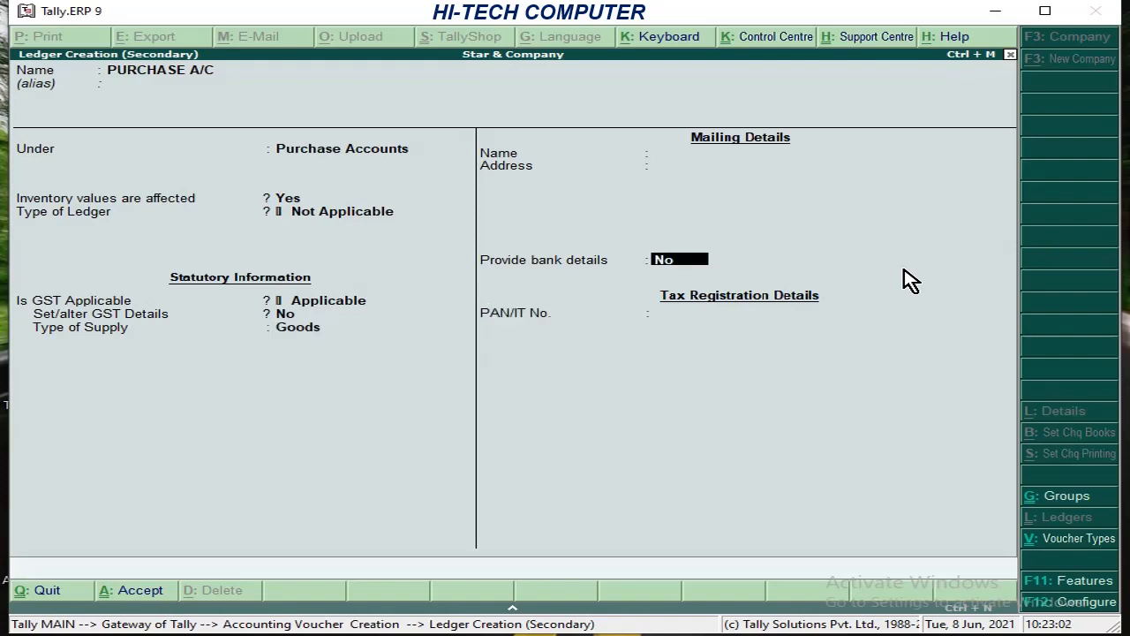
key(Return)
key(Return)
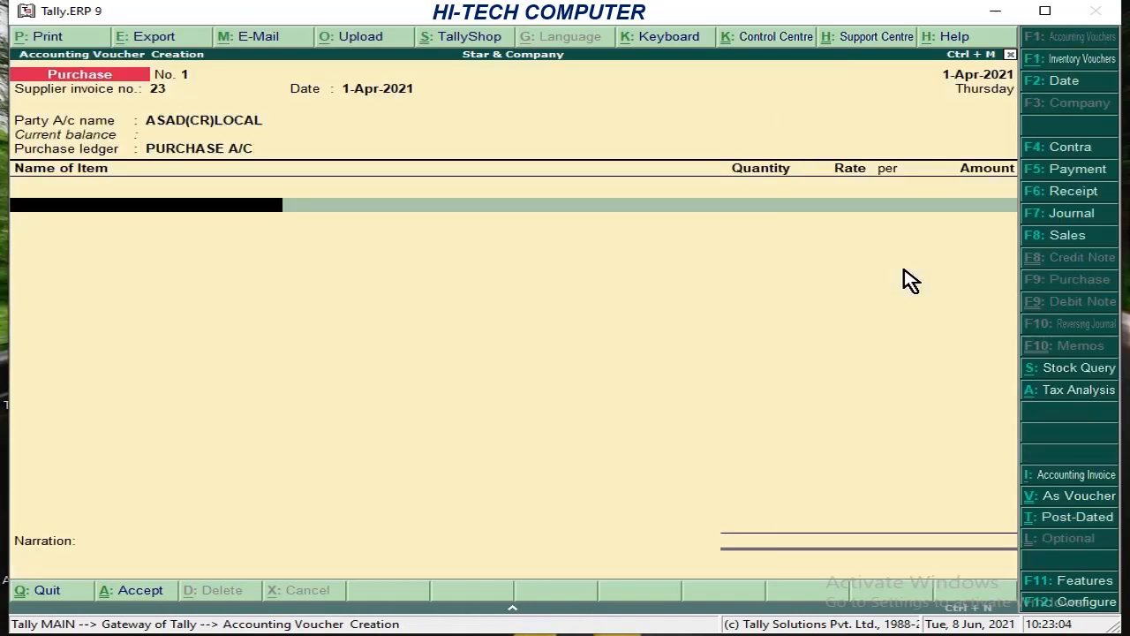
- Add the stock item CLOTH to the purchase voucher with a quantity of 50 MTR at a rate of 70
key(Down)
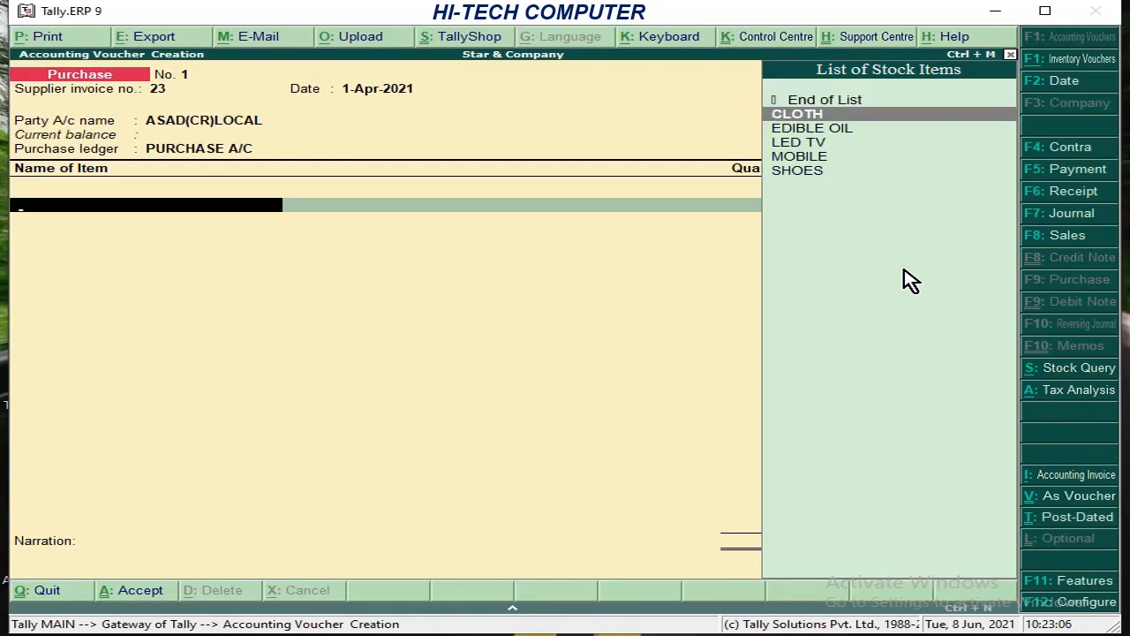
key(Return)
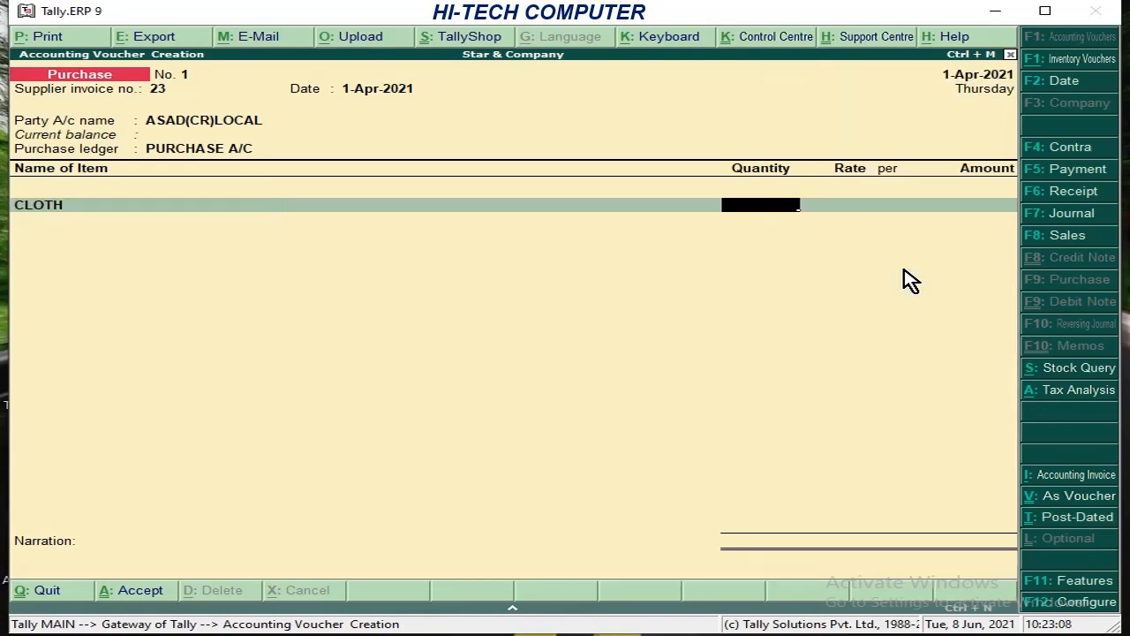
text(50)
key(Return)
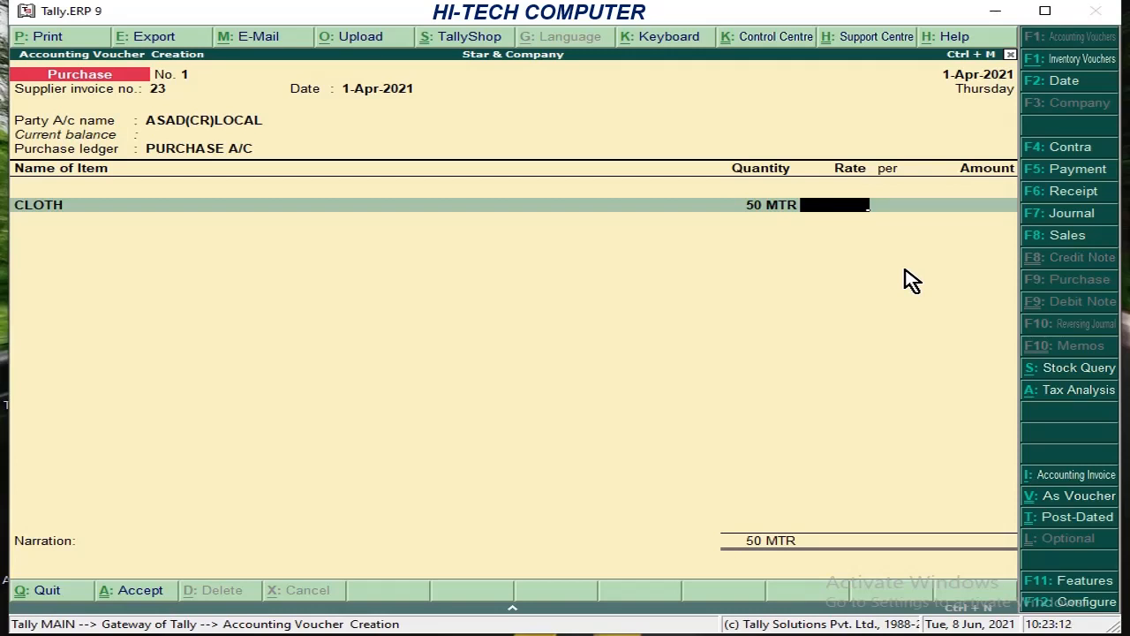
text(70)
key(Return)
key(Return)
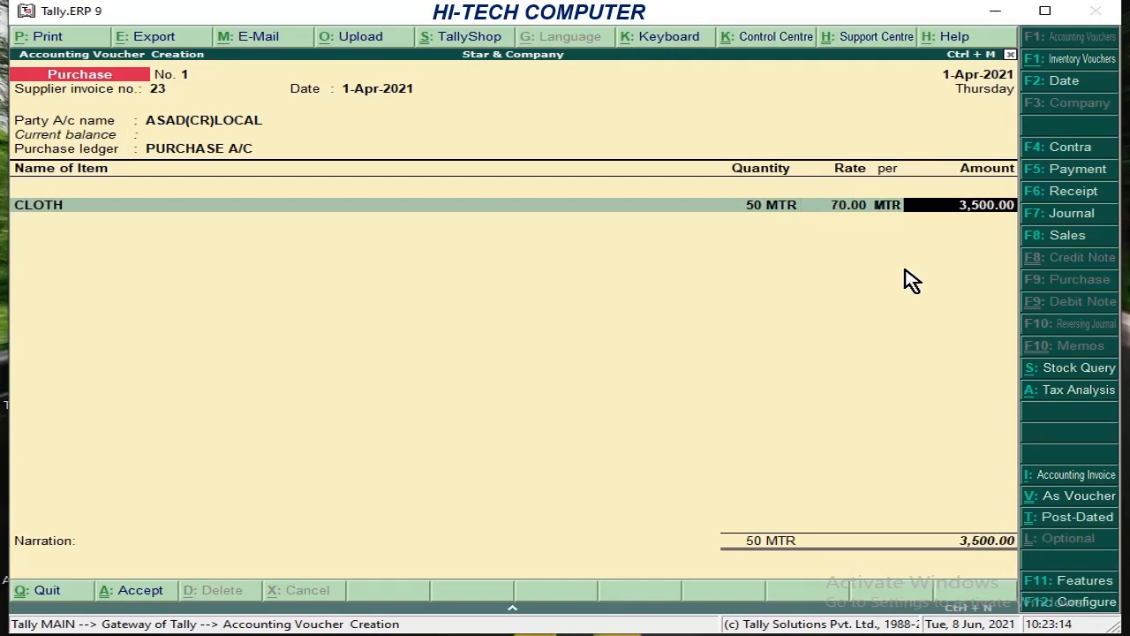
key(Return)
- Add the stock item LED TV to the purchase voucher with a quantity of 3 PCS at a rate of 15,000
key(Down)
key(Down)
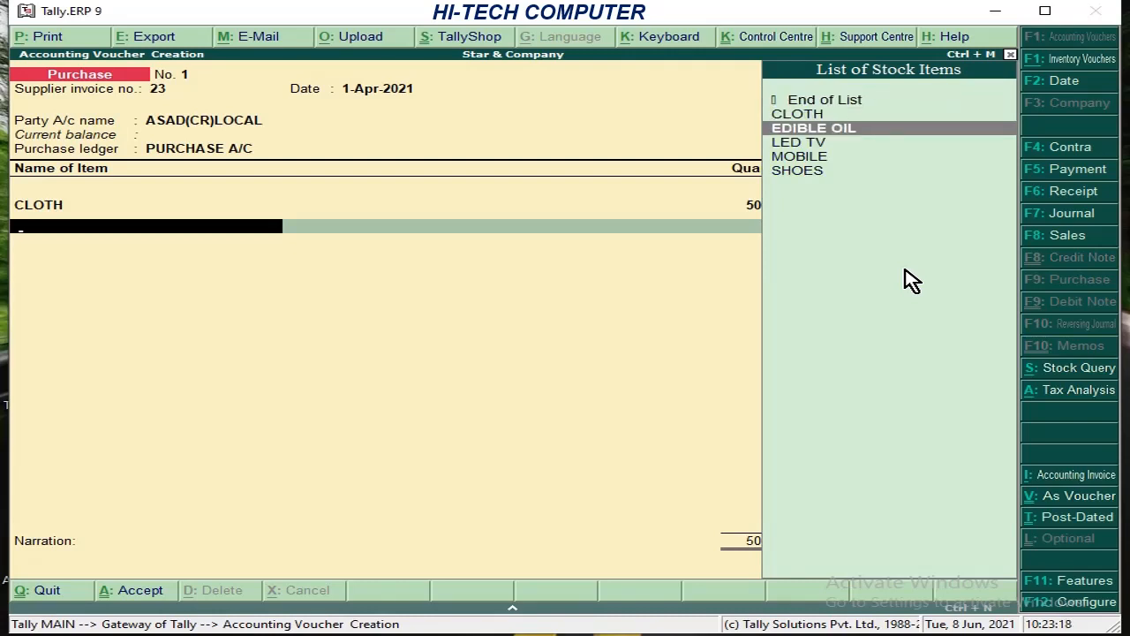
key(Down)
key(Return)
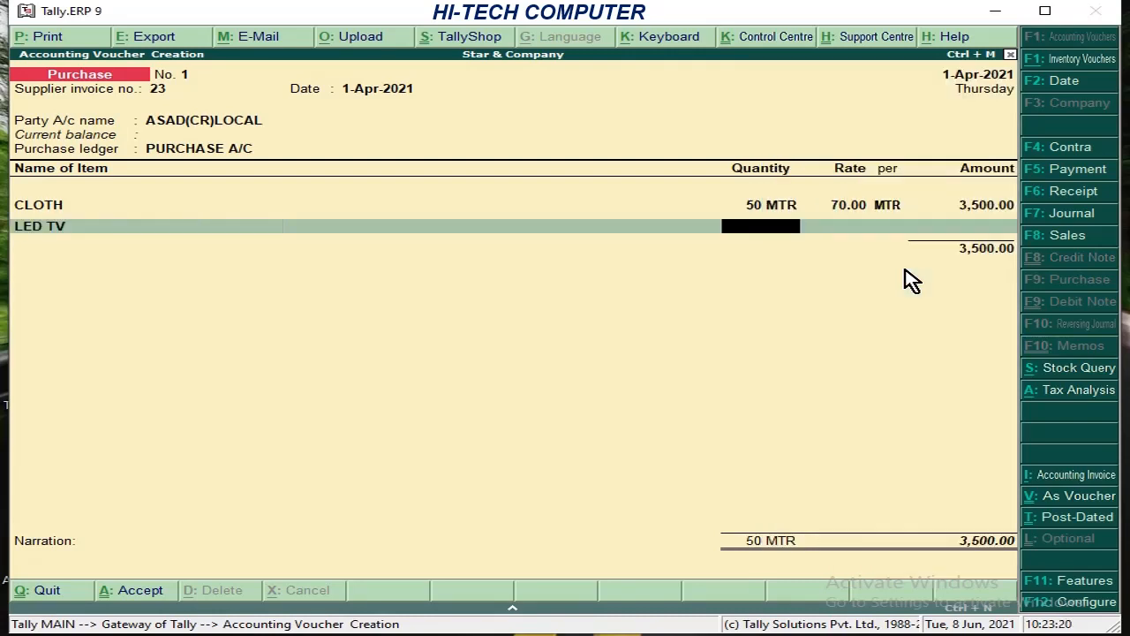
text(3)
key(Return)
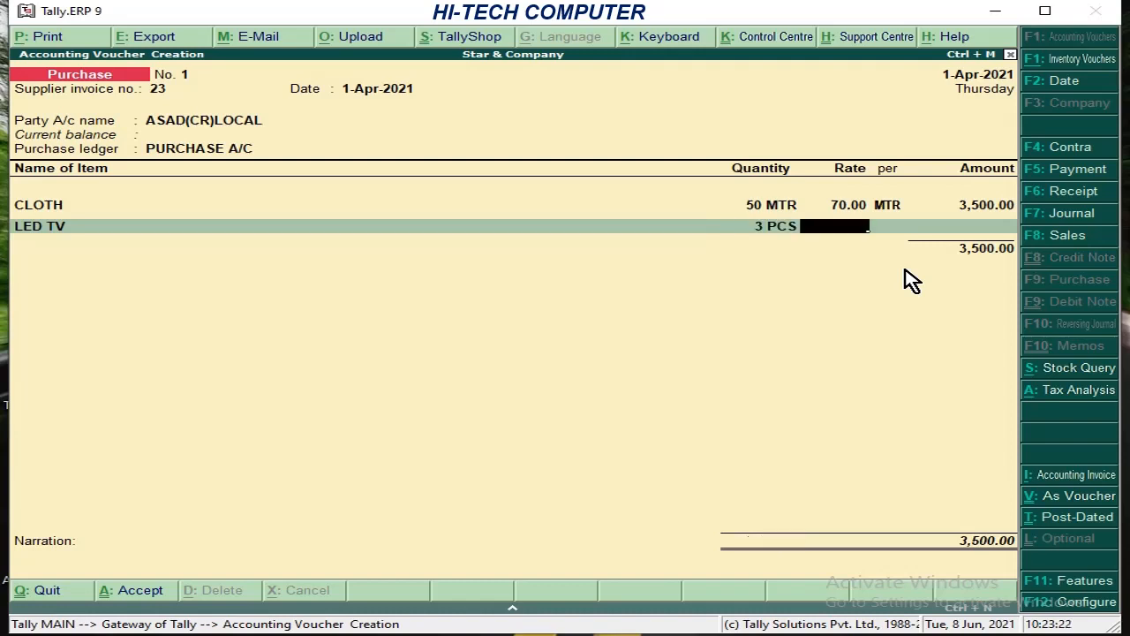
text(15000)
key(Return)
key(Return)
key(Return)
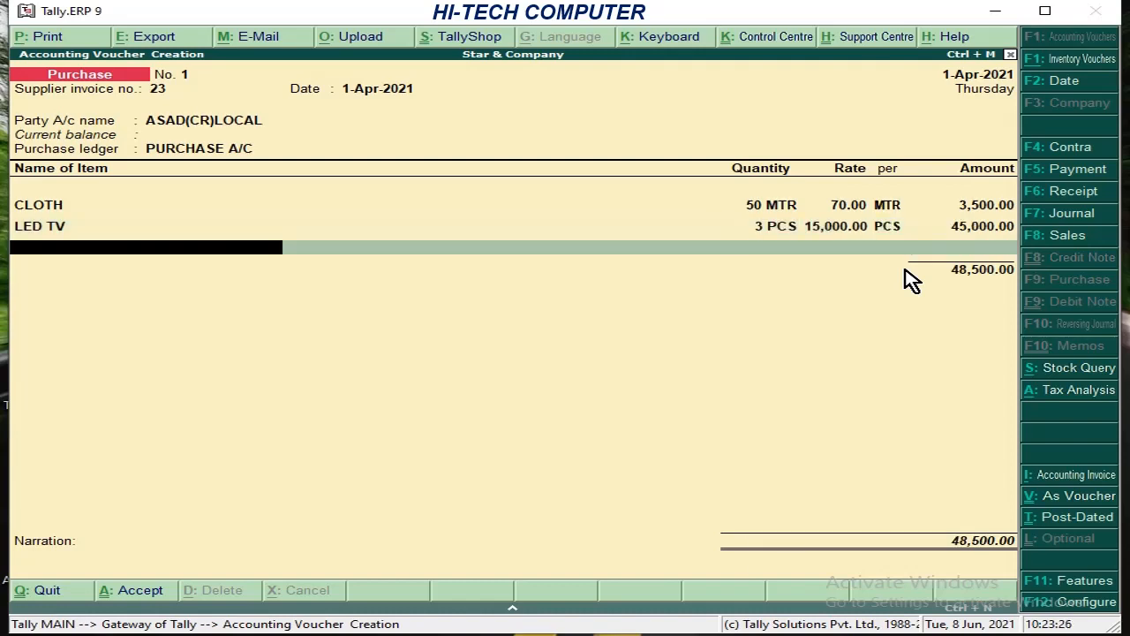
- Add the stock item SHOES to the purchase voucher with a quantity of 50 PCS at a rate of 200
key(Down)
key(Down)
key(Down)
key(Down)
key(Down)
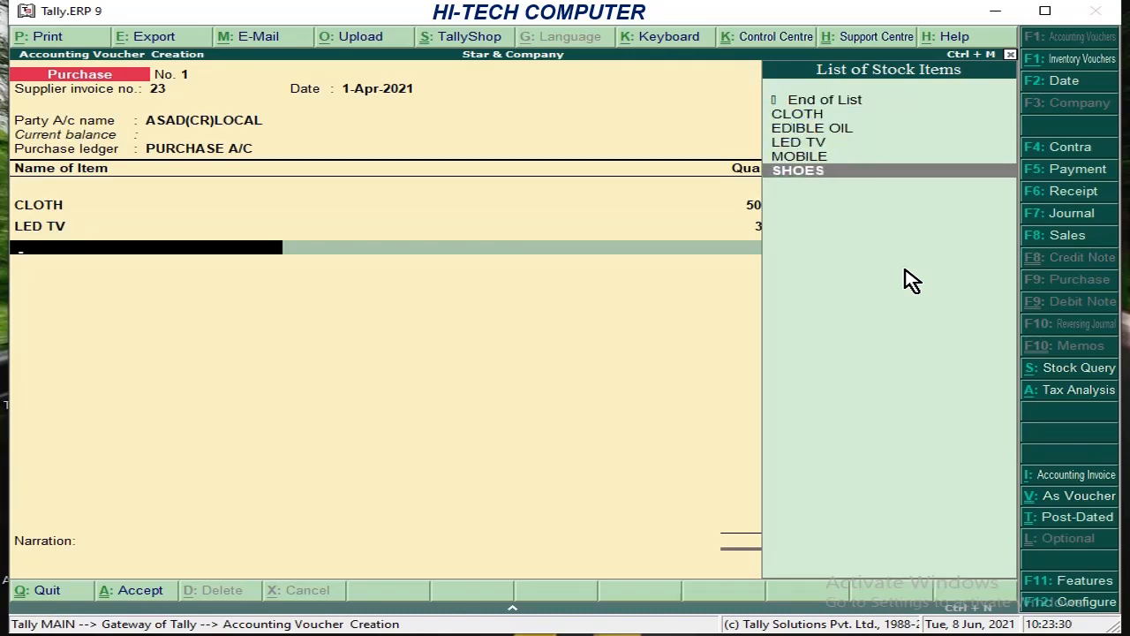
key(Return)
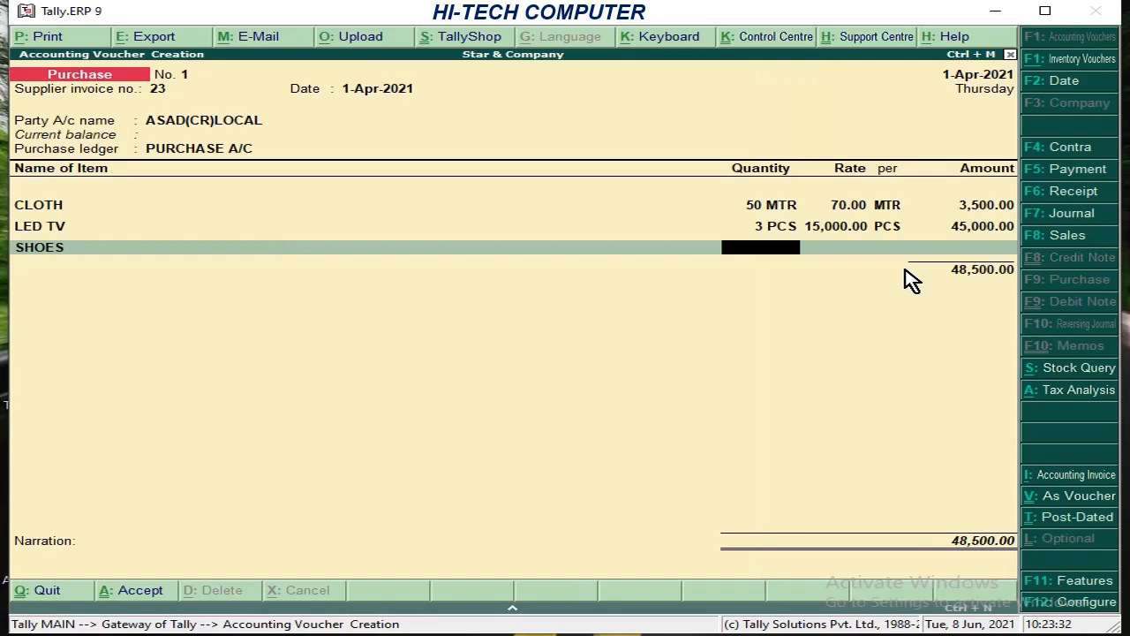
text(50)
key(Return)
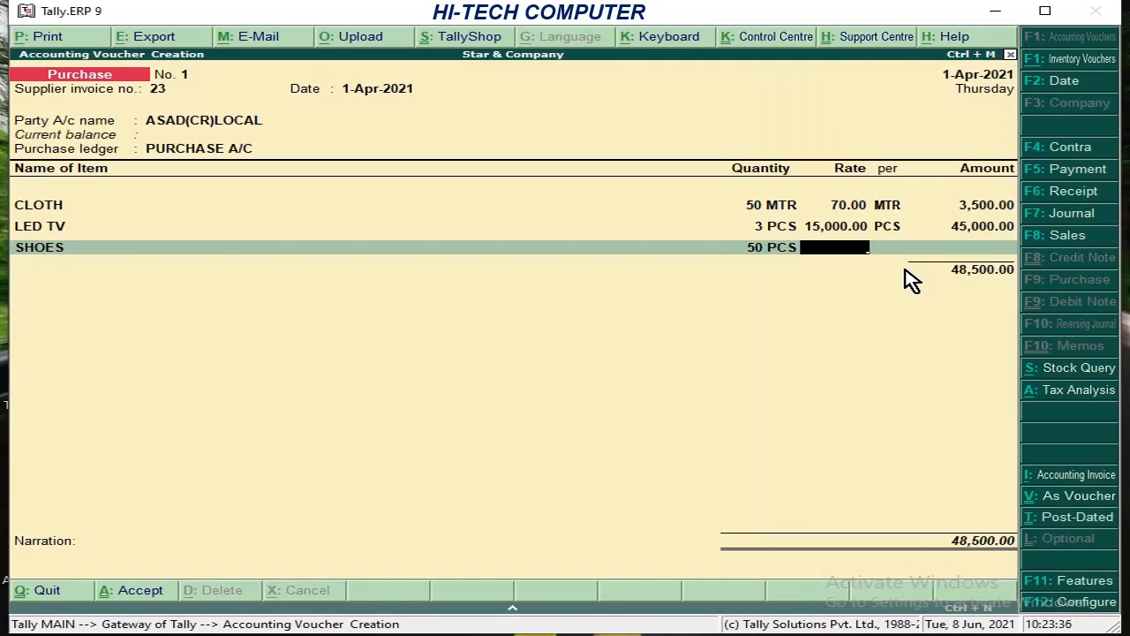
text(200)
key(Return)
key(Return)
key(Return)
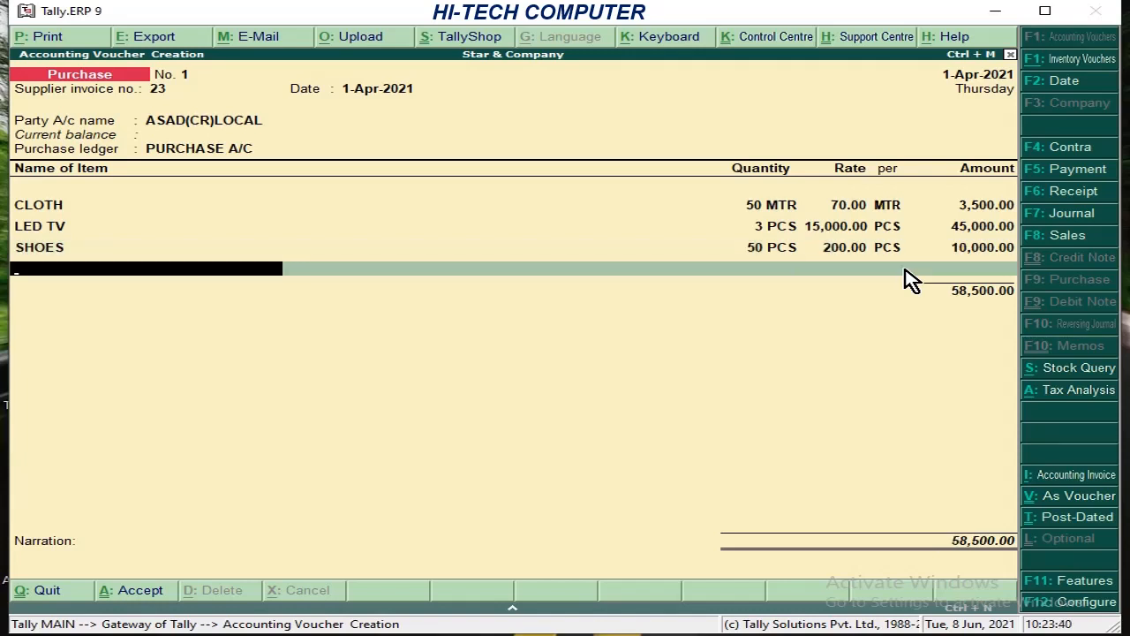
- Add the stock item EDIBLE OIL with a quantity of 10 LTR at a rate of 100 and finish the item list
key(Down)
key(Down)
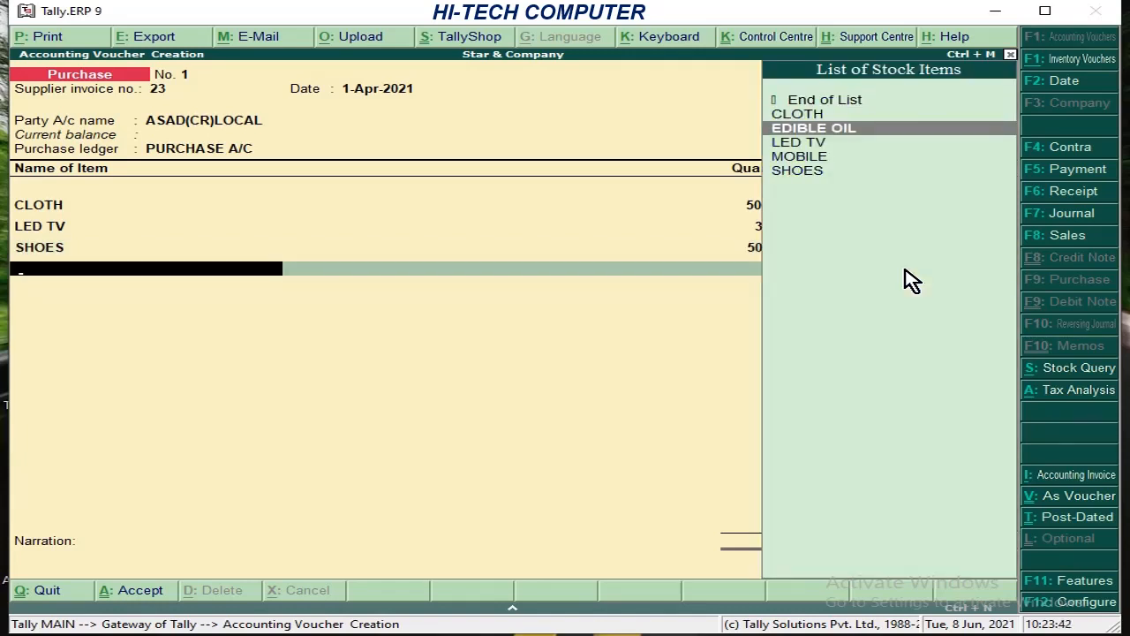
key(Return)
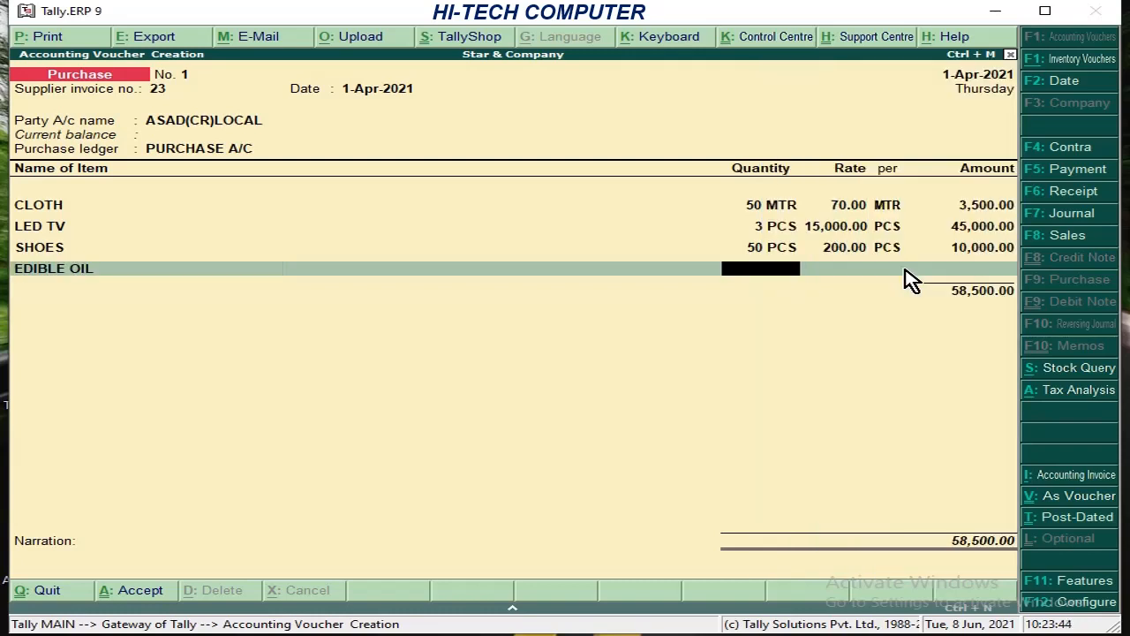
text(10)
key(Return)
text(100)
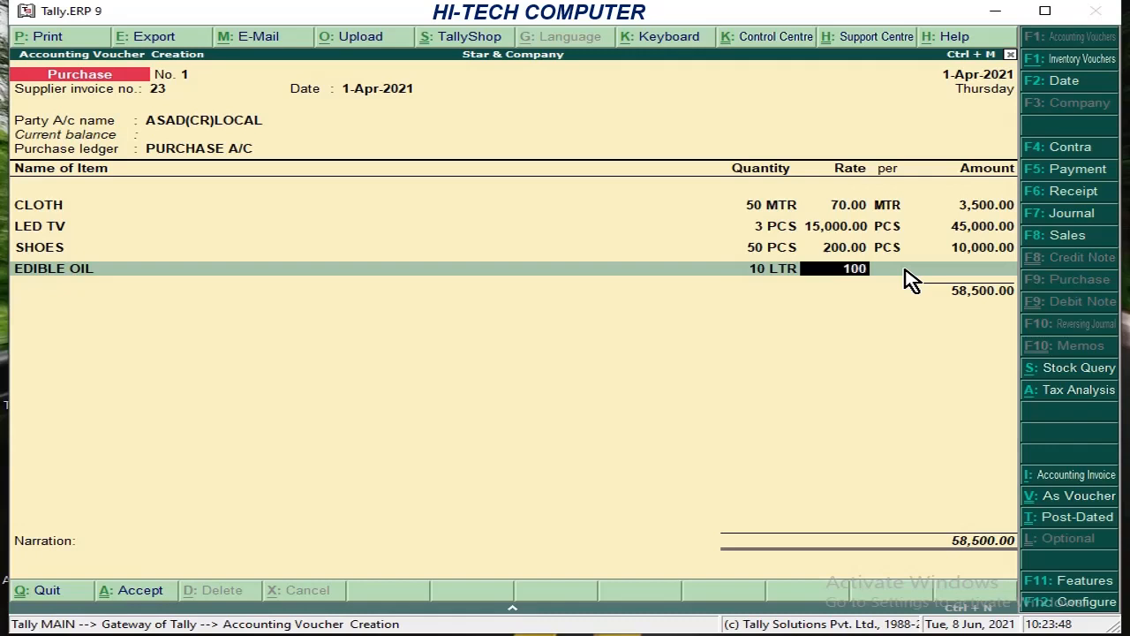
key(Return)
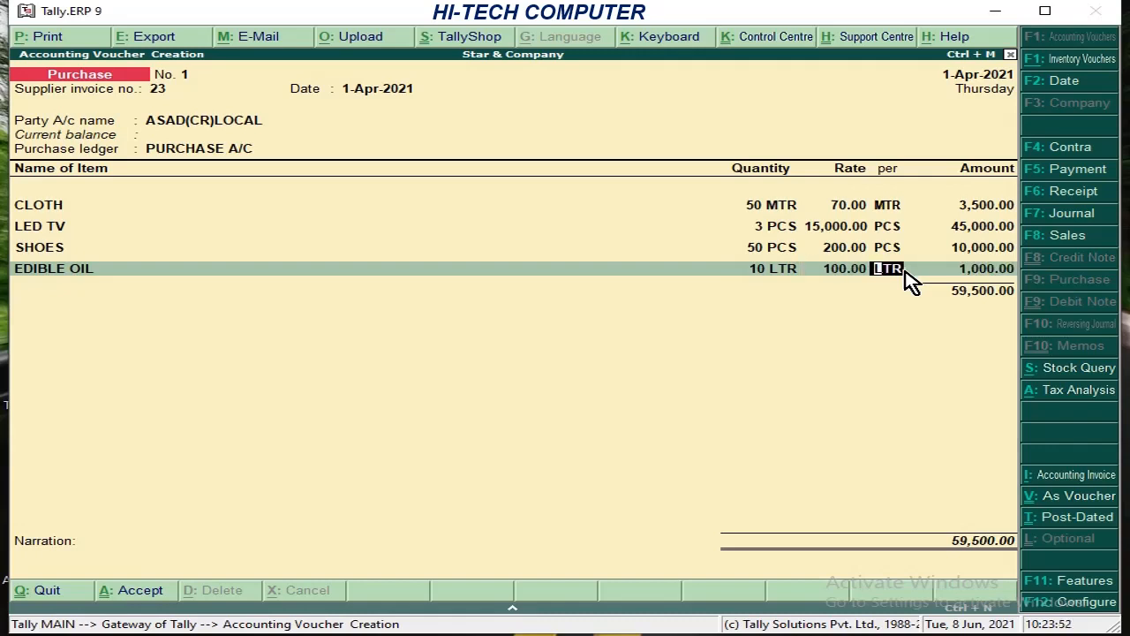
key(Return)
key(Return)
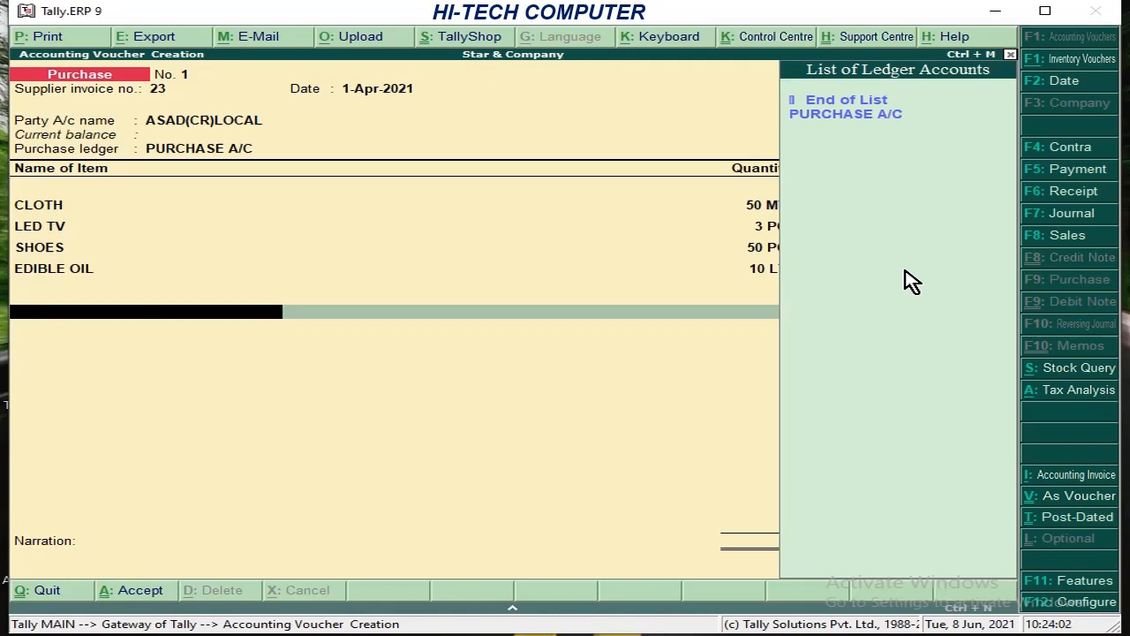
- Start a new tax ledger named IGST from the purchase voucher and place it under the Duties & Taxes group
key(alt+c)
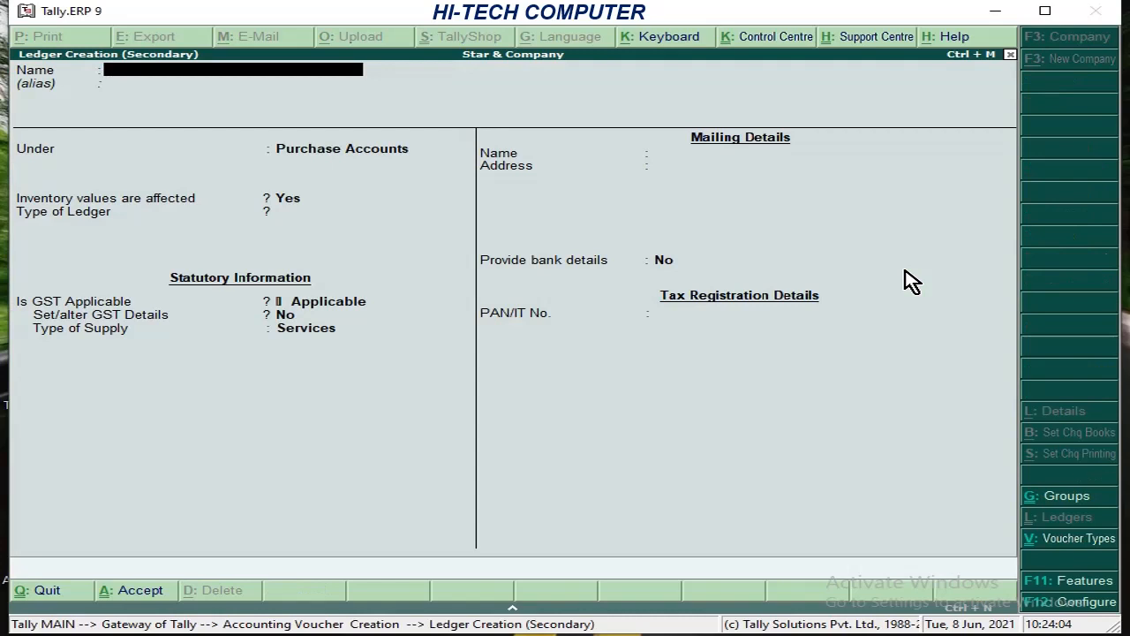
text(IGST)
key(Return)
key(Return)
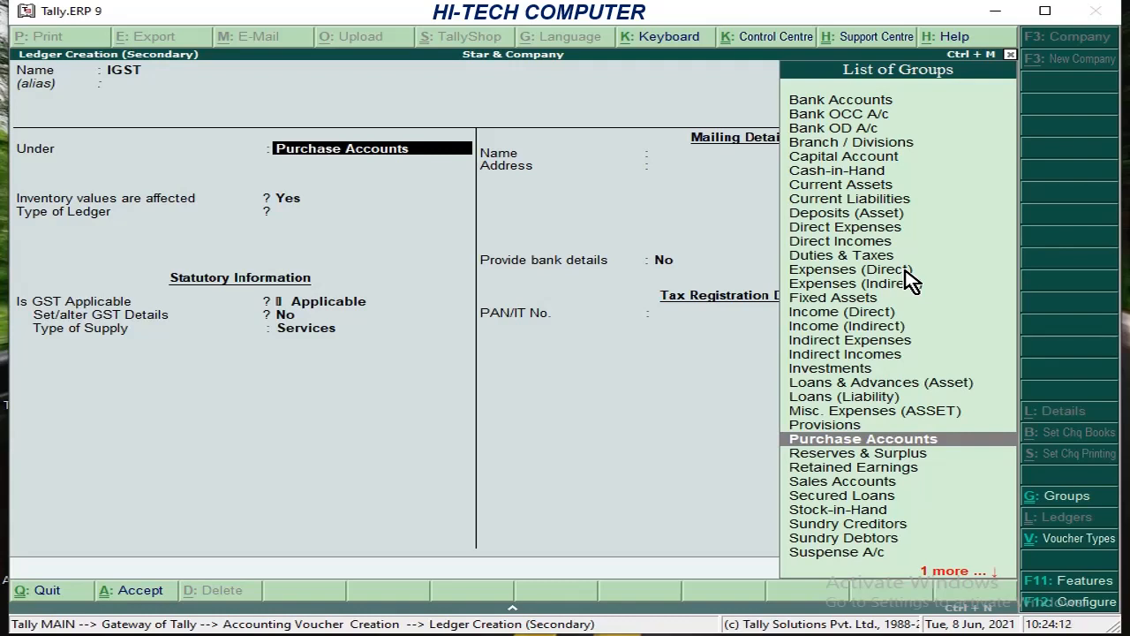
text(D)
key(Down)
key(Down)
key(Down)
key(Down)
key(Down)
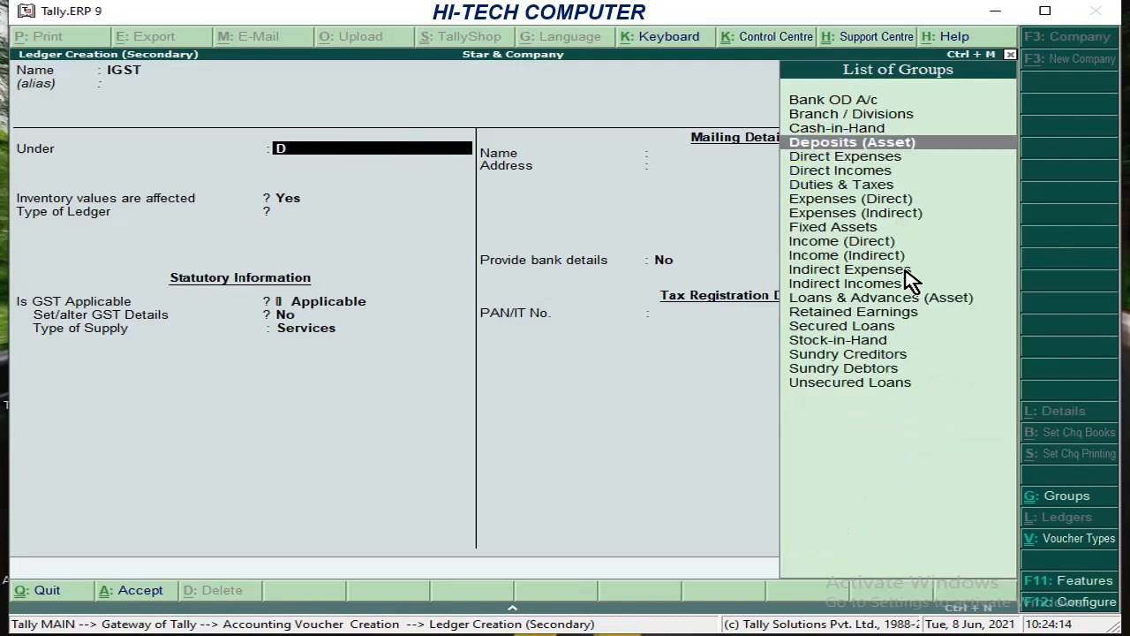
key(Up)
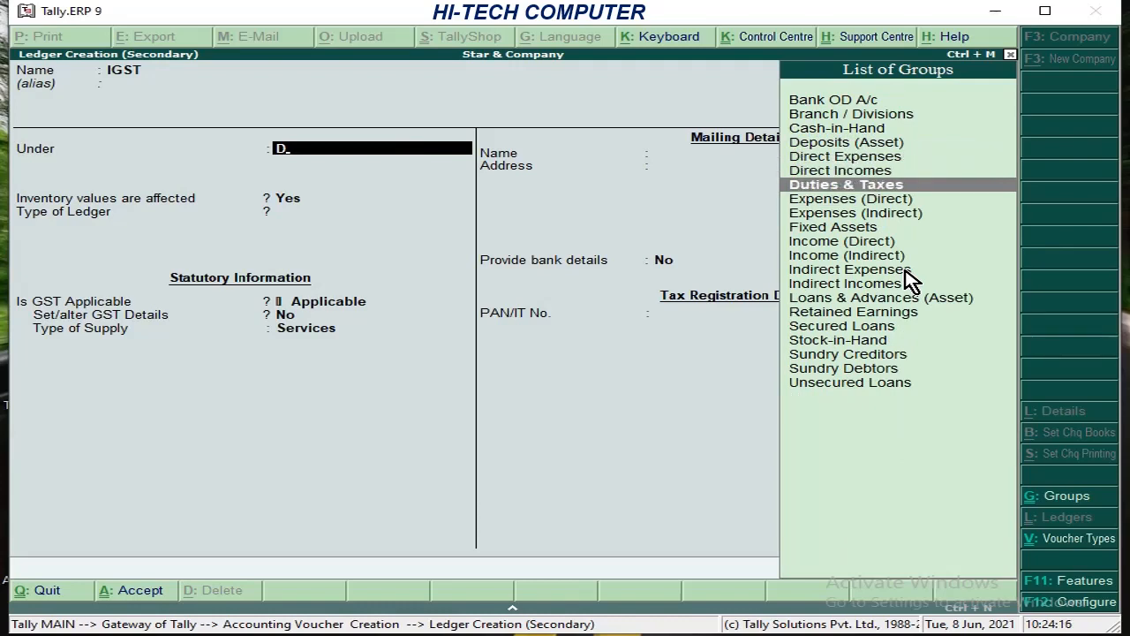
key(Return)
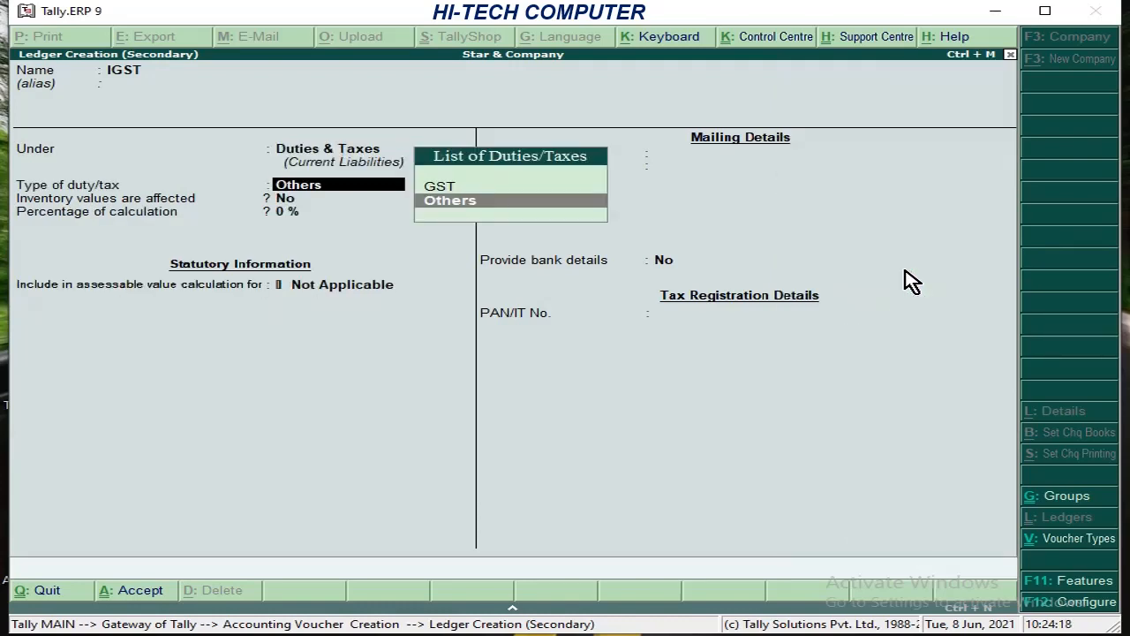
- Set the IGST ledger's duty type to GST and tax type to Integrated Tax, keep the remaining defaults, and save it
key(Up)
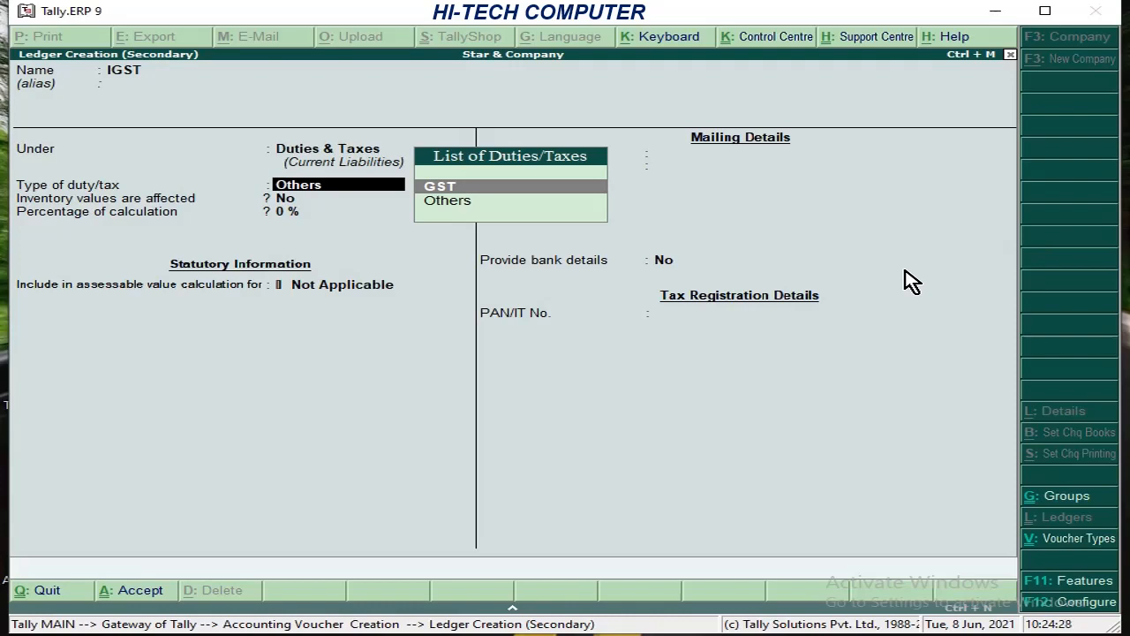
key(Return)
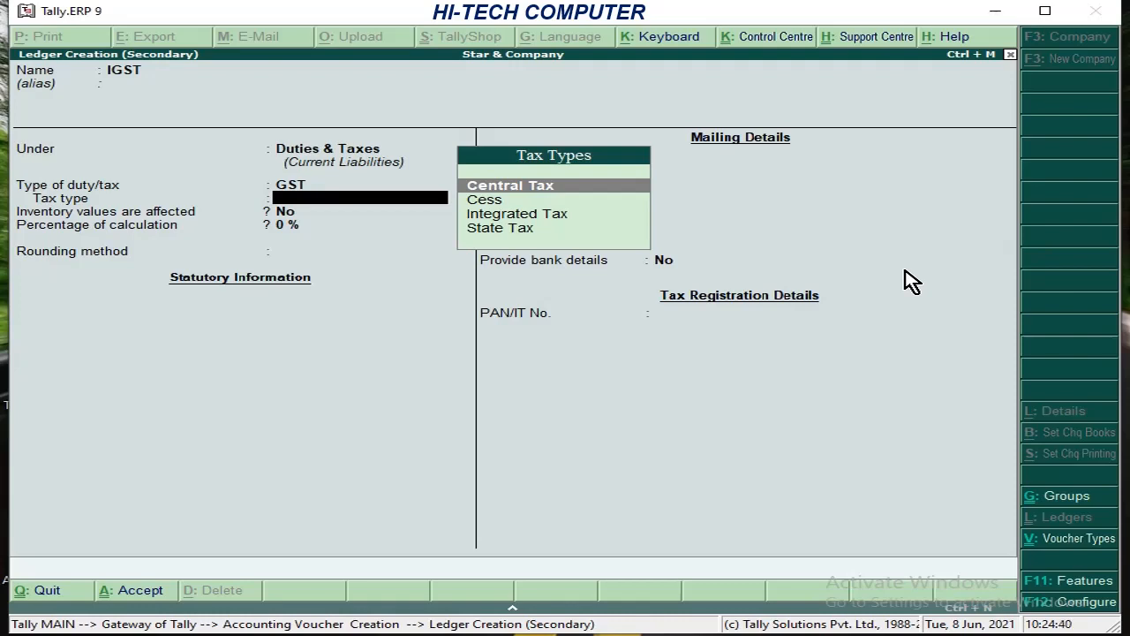
key(Down)
key(Down)
key(Return)
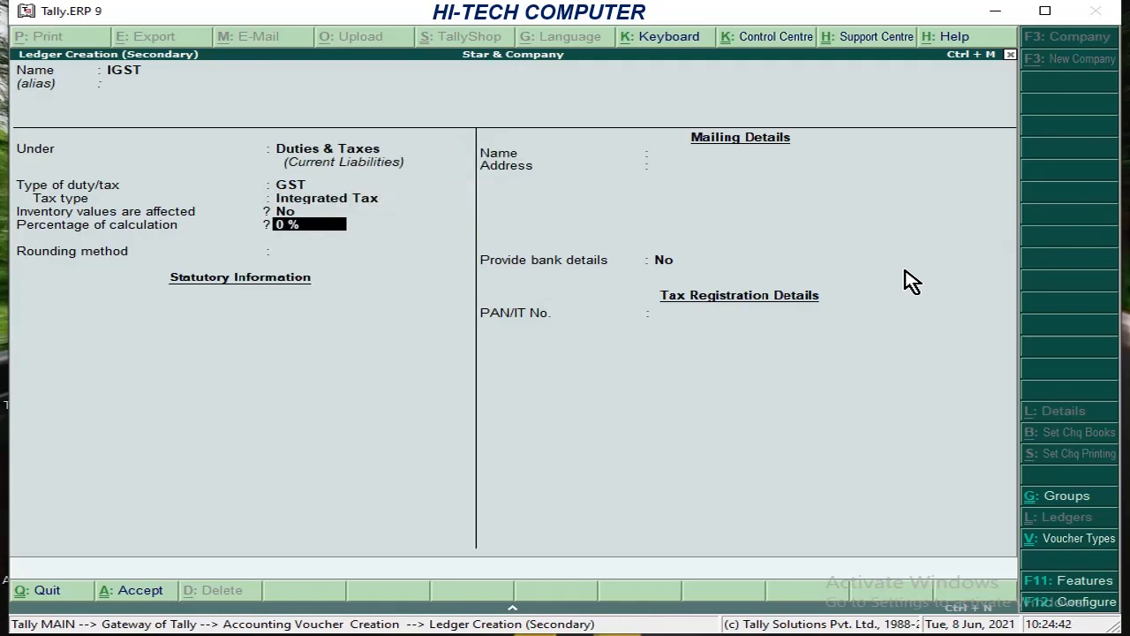
key(Return)
key(Return)
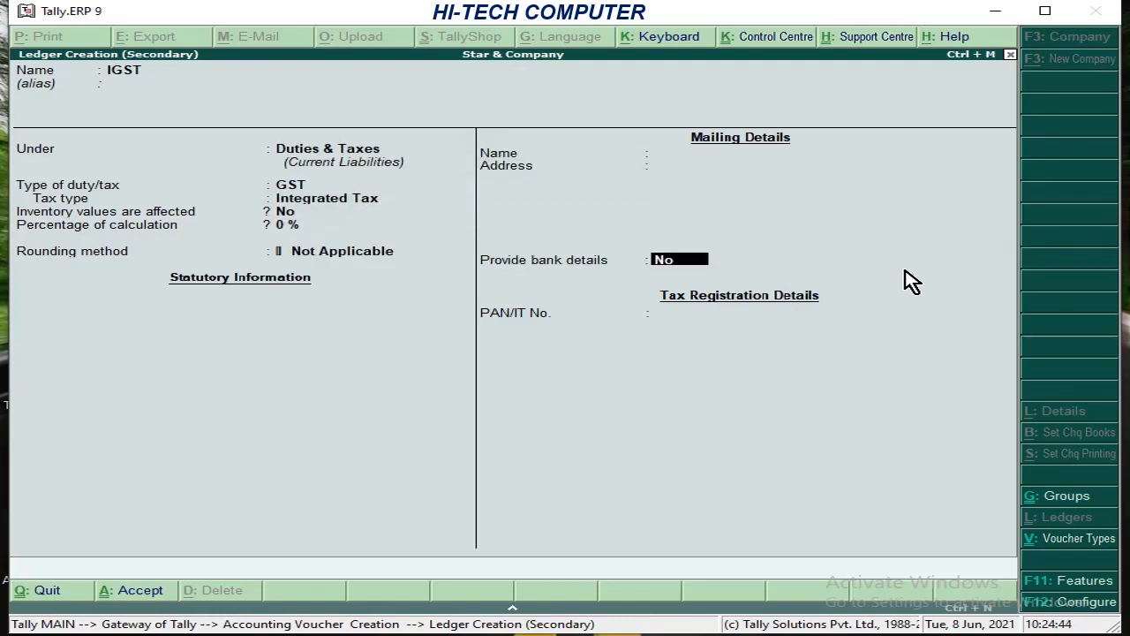
key(Return)
key(Return)
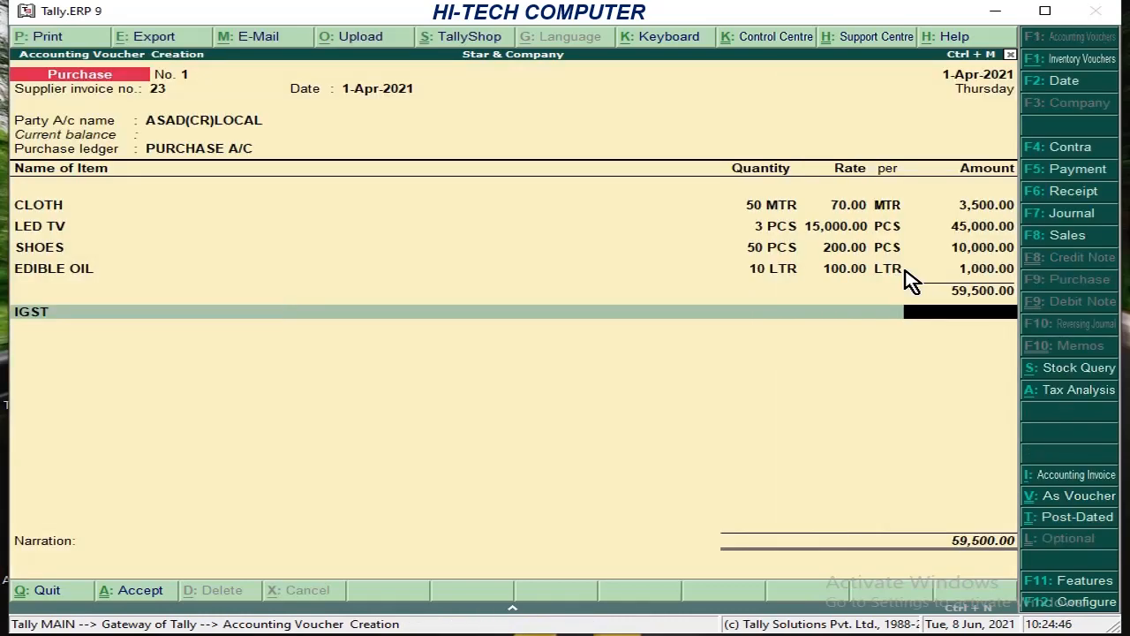
- Return to the voucher's tax ledger line and start a new ledger named CGST under the Duties & Taxes group
key(BackSpace)
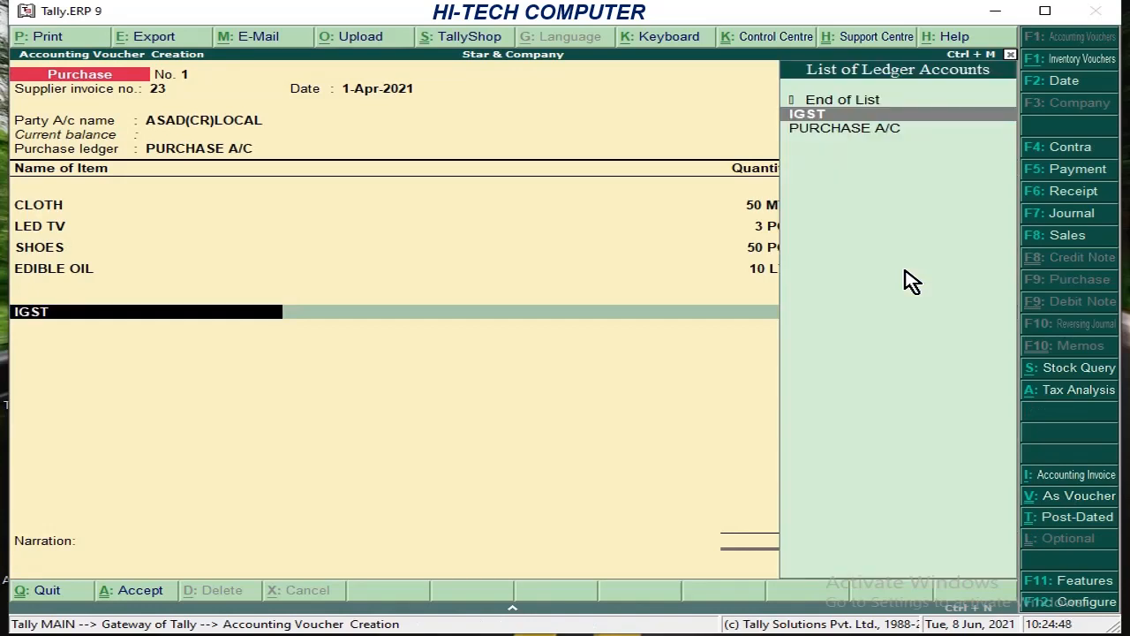
key(alt+c)
text(C)
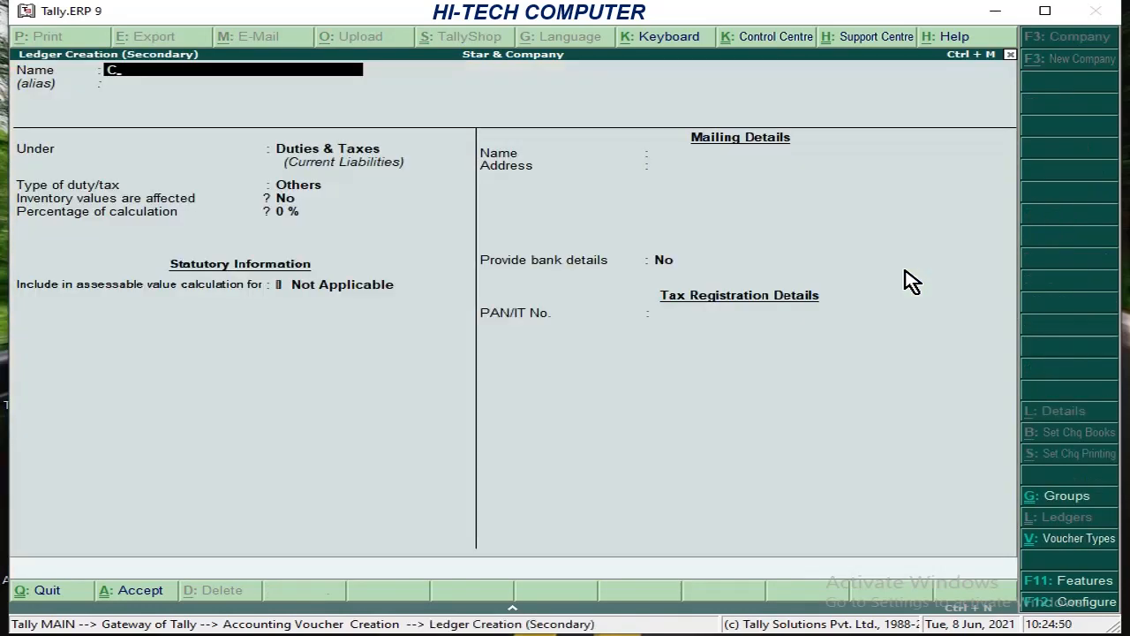
text(GST)
key(Return)
key(Return)
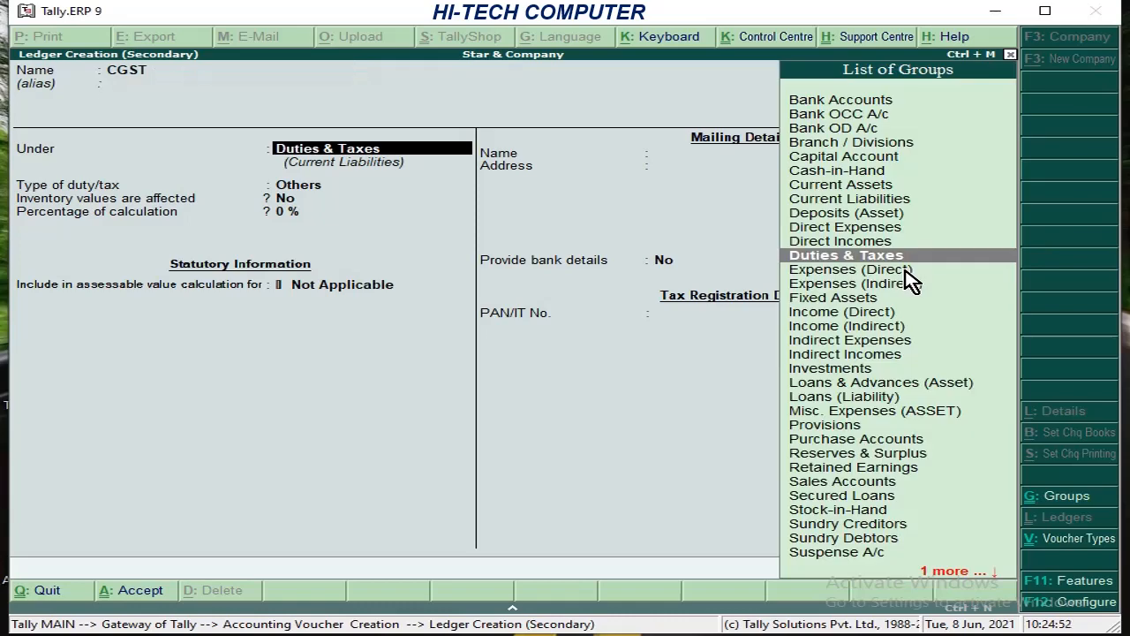
key(Return)
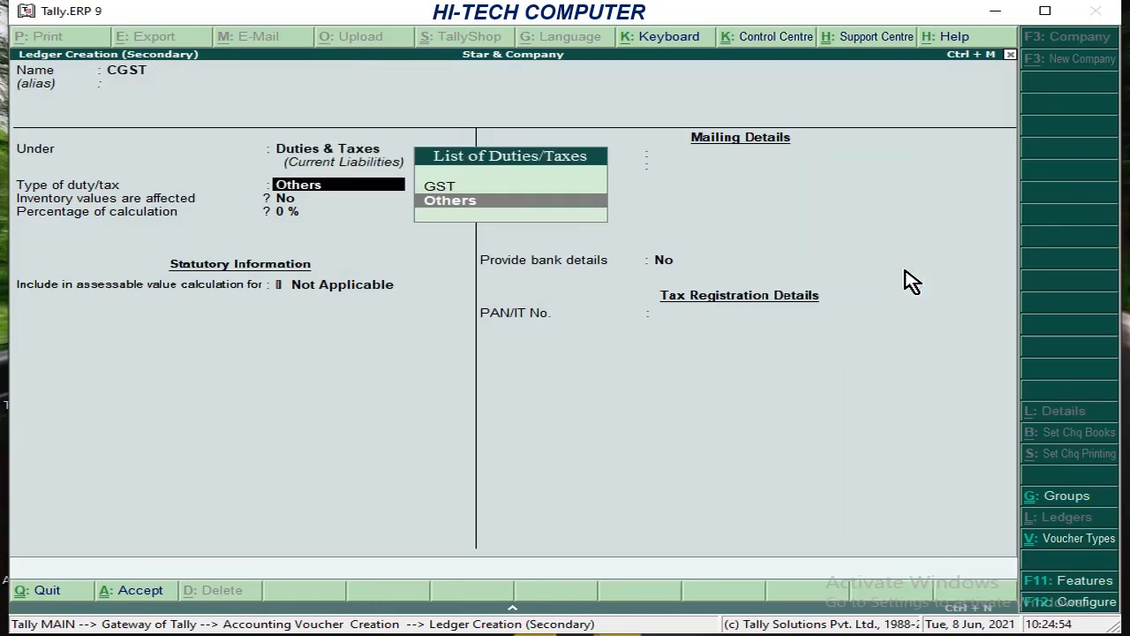
- Set the CGST ledger's duty type to GST and tax type to Central Tax, keep the remaining defaults, and save it
key(Up)
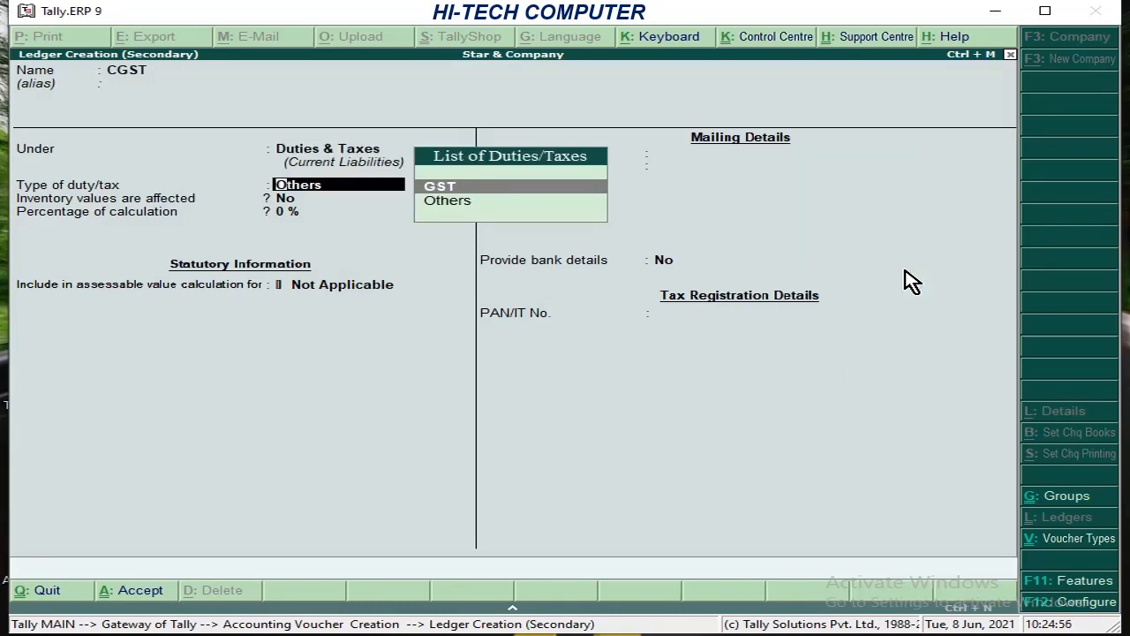
key(Return)
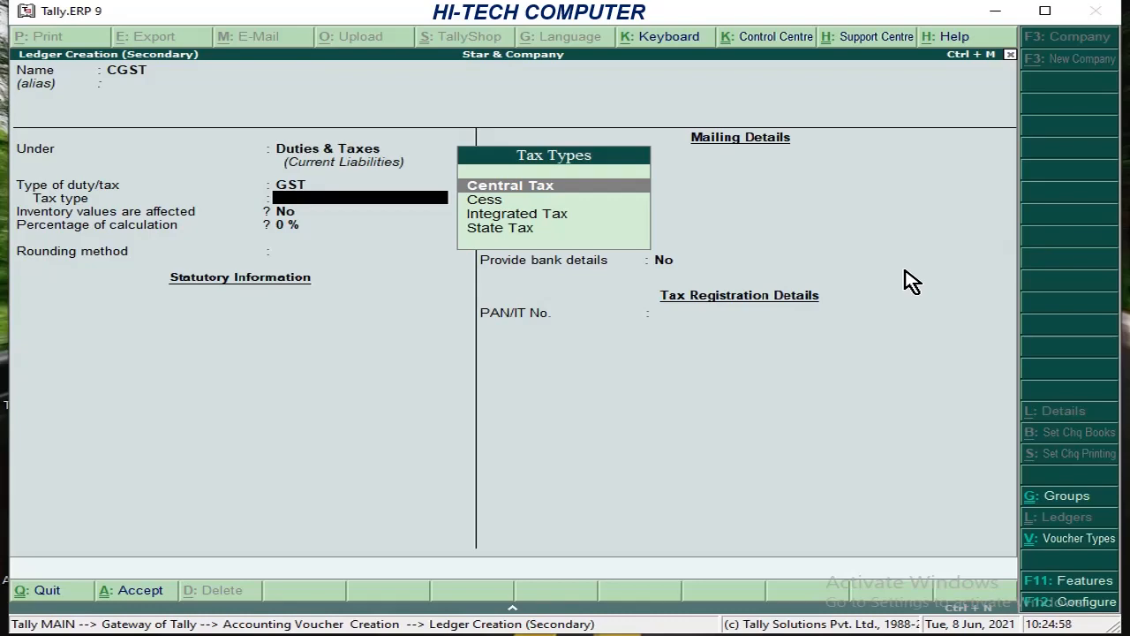
key(Return)
key(Return)
key(Return)
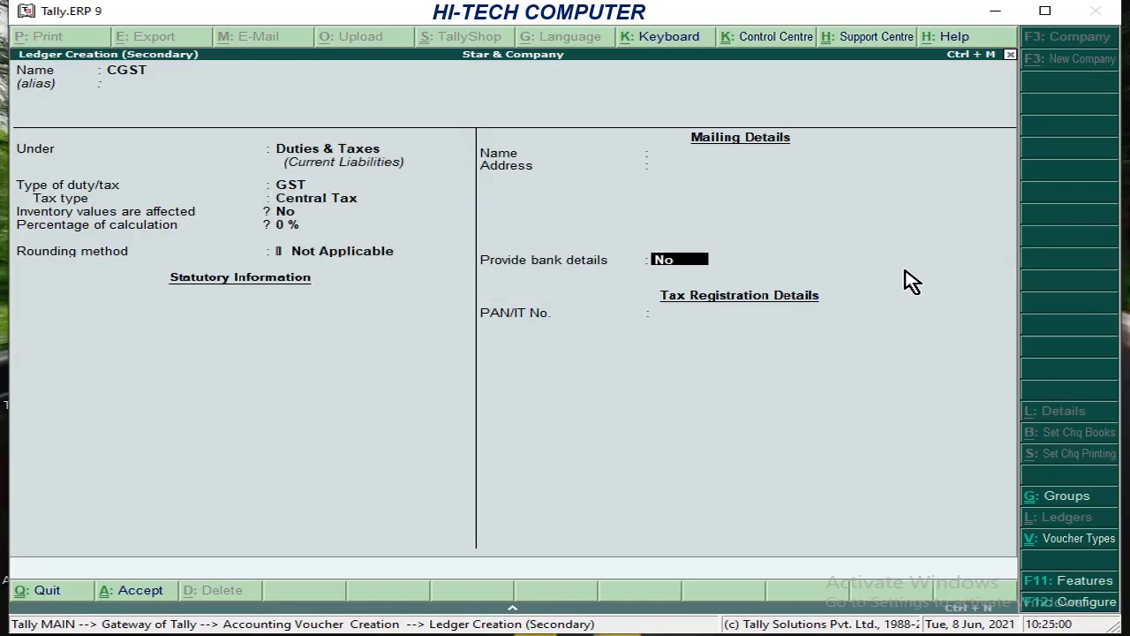
key(Return)
key(Return)
key(Return)
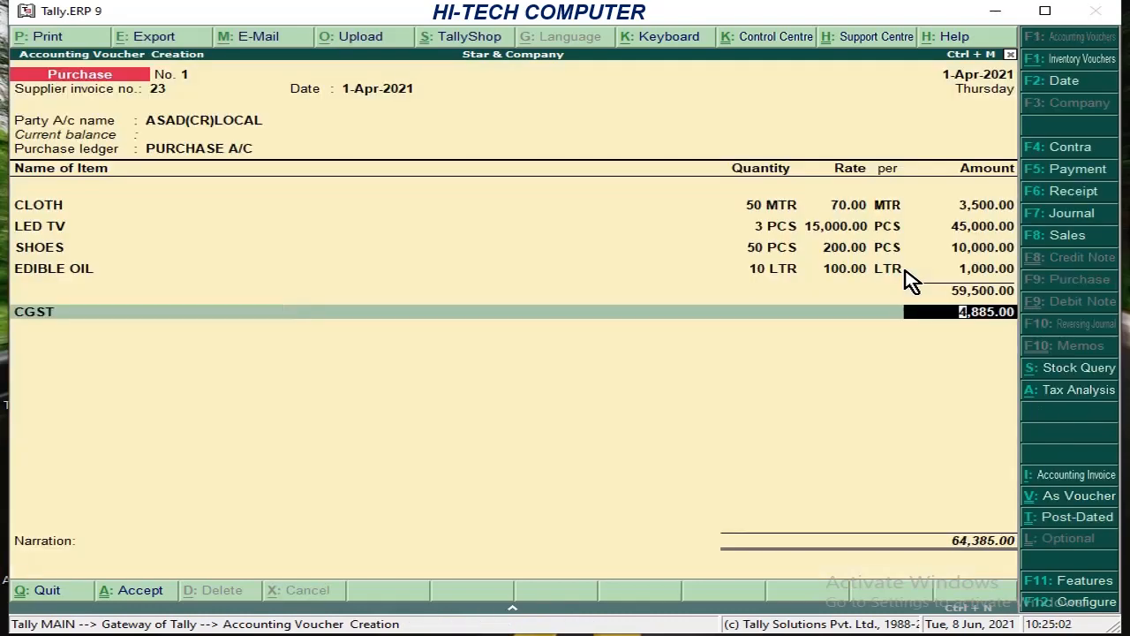
- Go back to the voucher's tax ledger line and start a new ledger named SGST under Duties & Taxes
key(BackSpace)
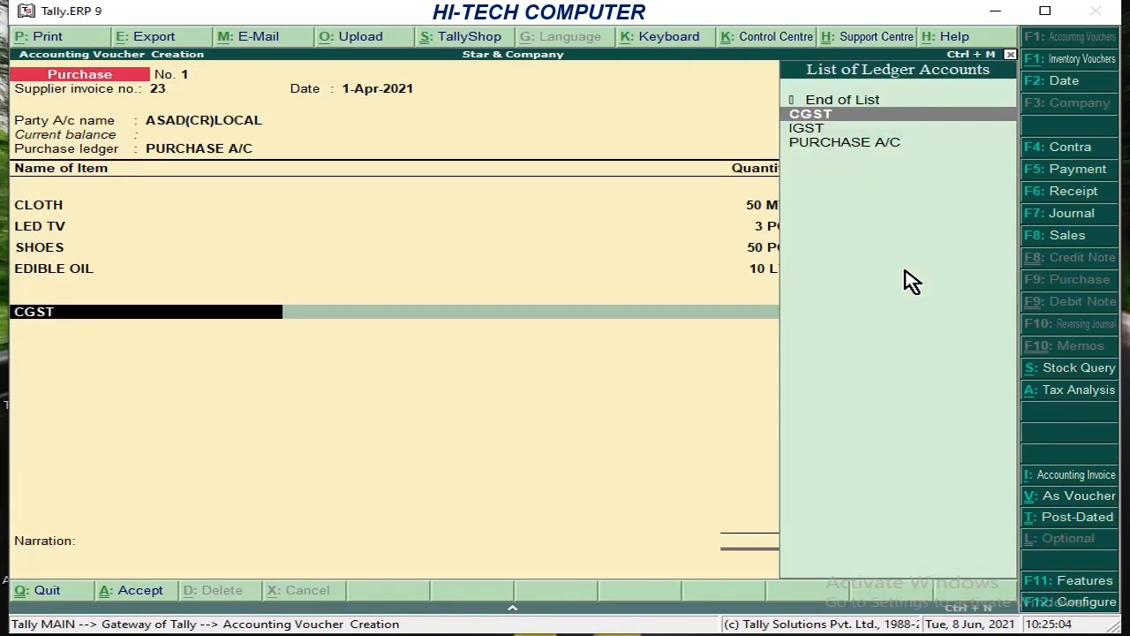
key(alt+c)
text(SGST)
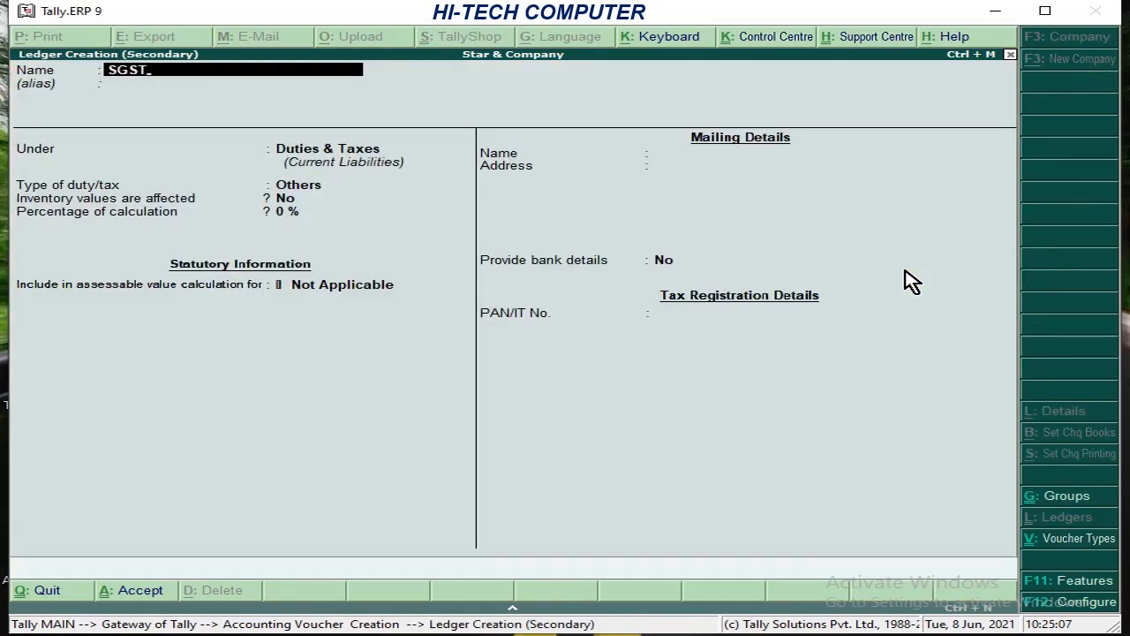
key(Return)
key(Return)
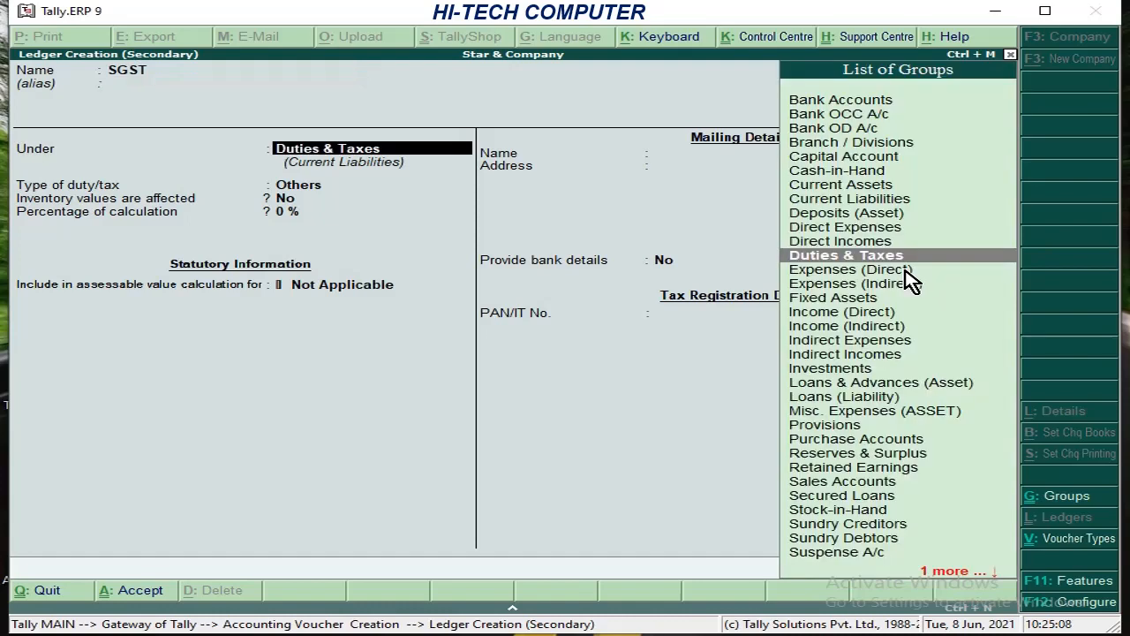
key(Return)
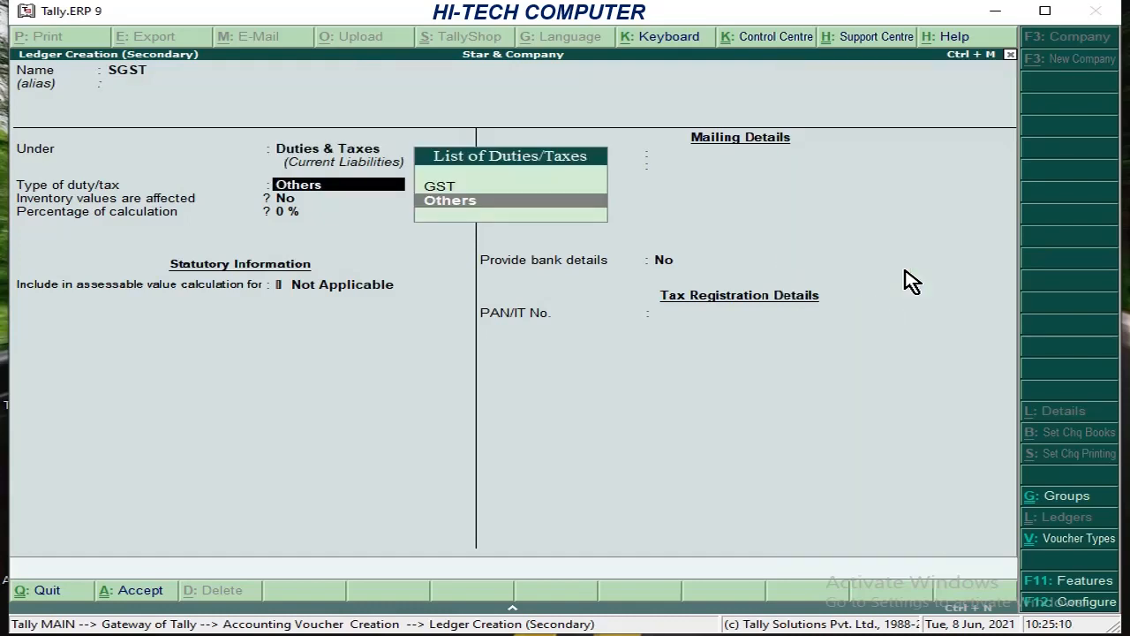
- Set the SGST ledger's duty type to GST and tax type to State Tax, keep the remaining defaults, and save it
key(Up)
key(Return)
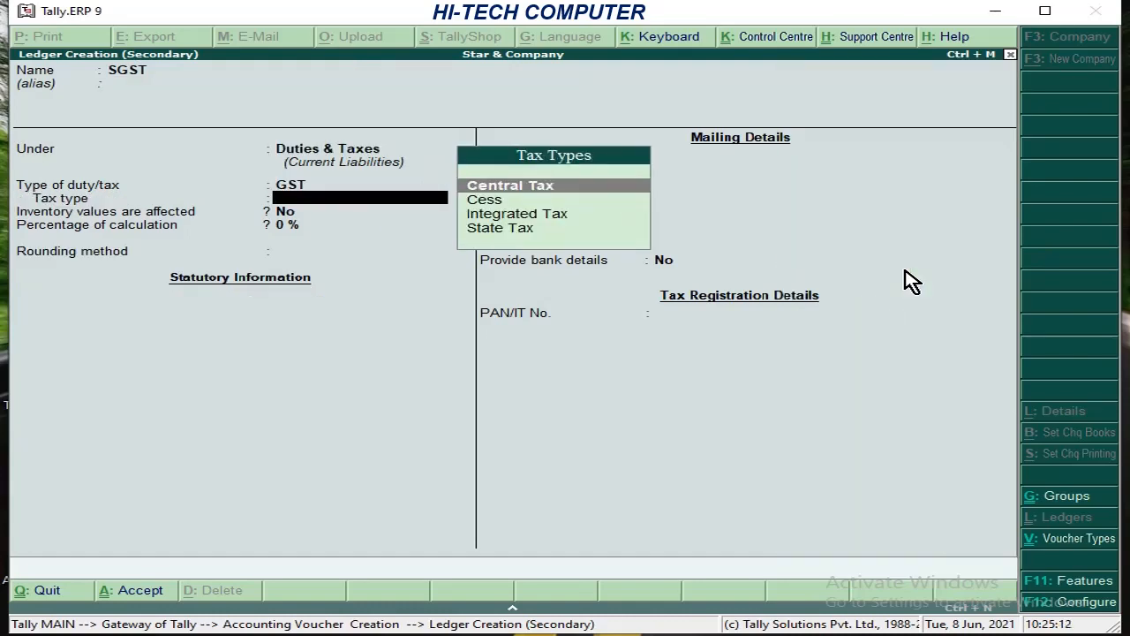
key(Down)
key(Down)
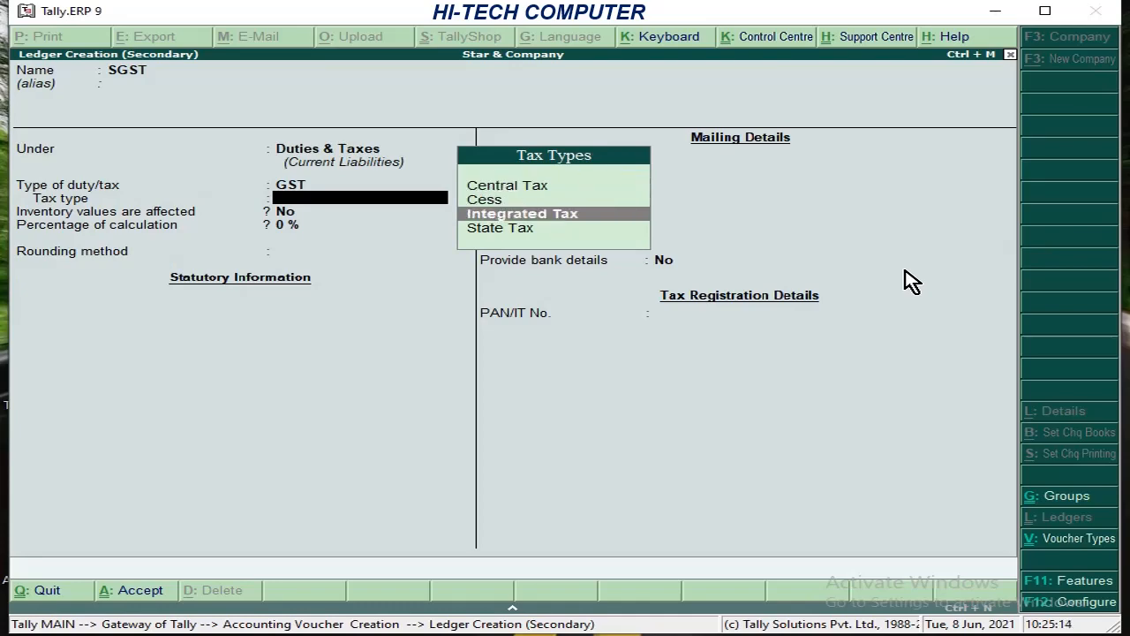
key(Down)
key(Return)
key(Return)
key(Return)
key(Return)
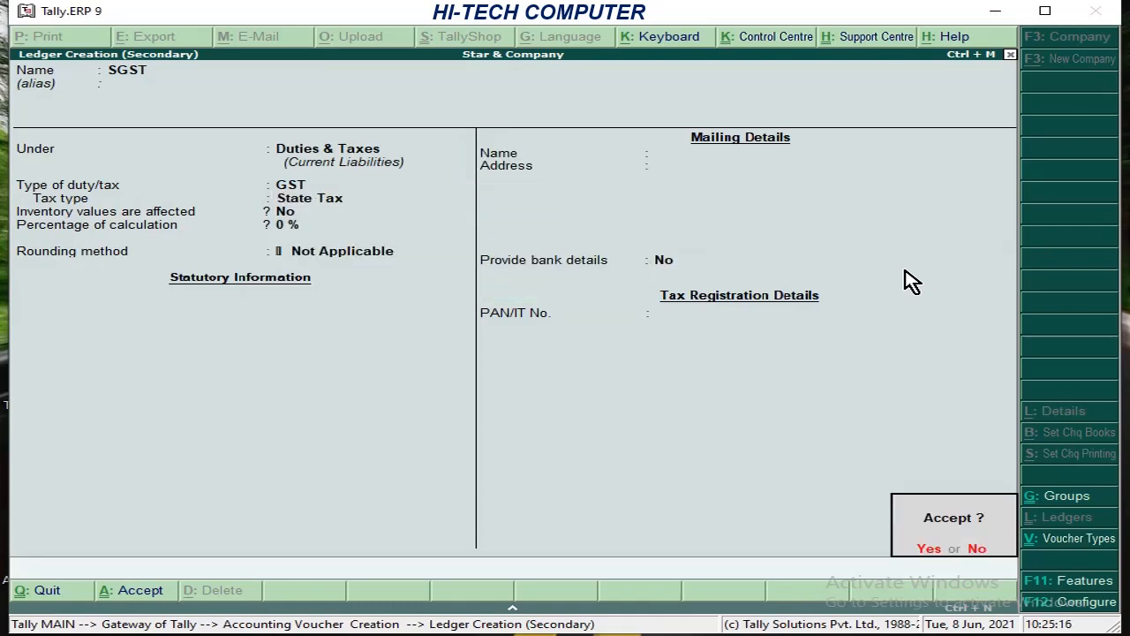
key(Return)
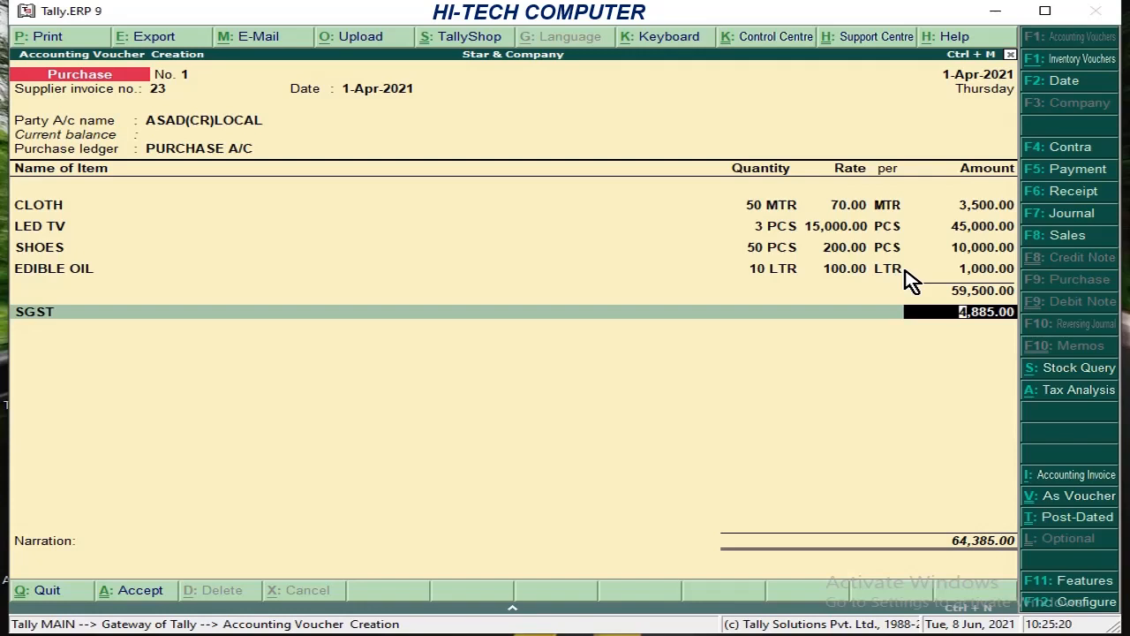
- Accept the SGST amount and add the CGST ledger as the next tax line of the purchase voucher
key(Return)
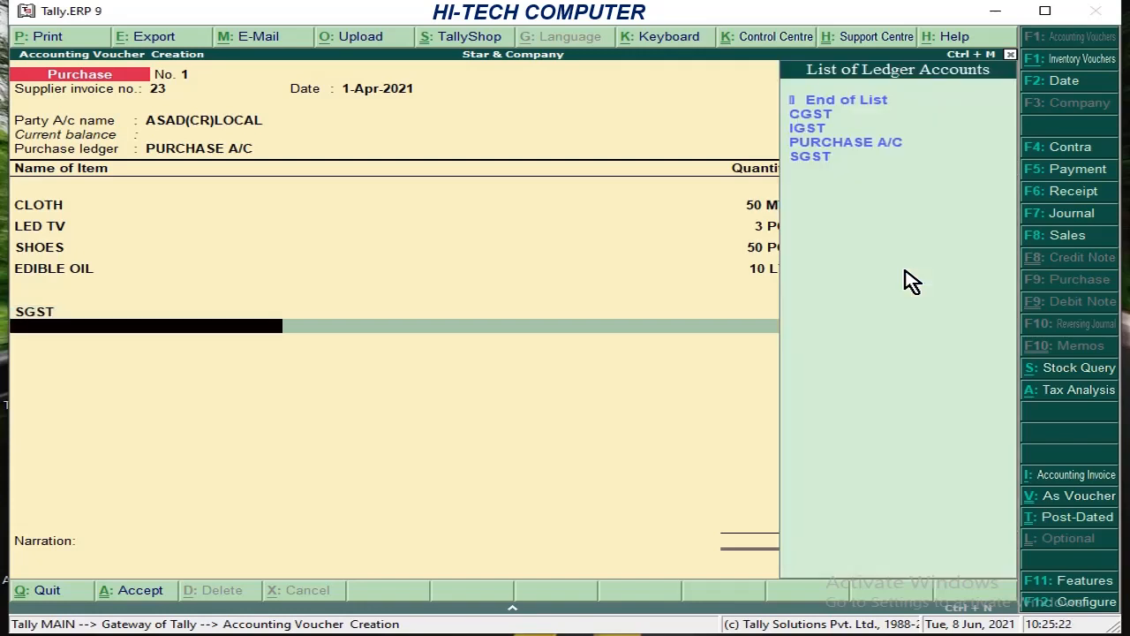
key(Down)
key(Return)
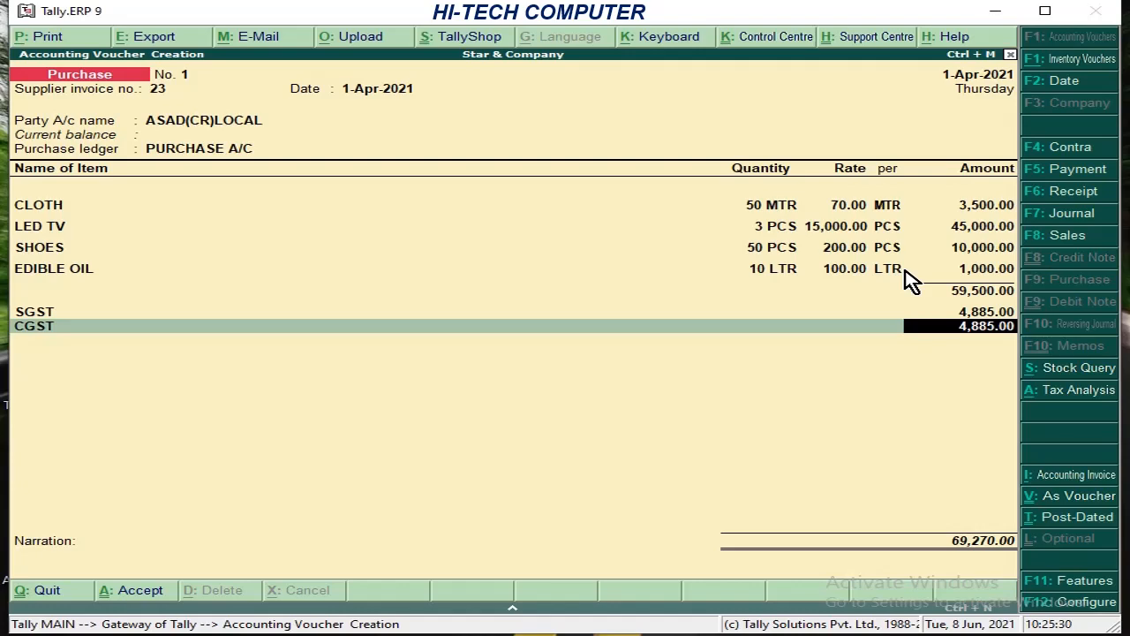
- Examine the voucher's detailed tax analysis for the central and state tax on each item, and return to the voucher
key(alt+a)
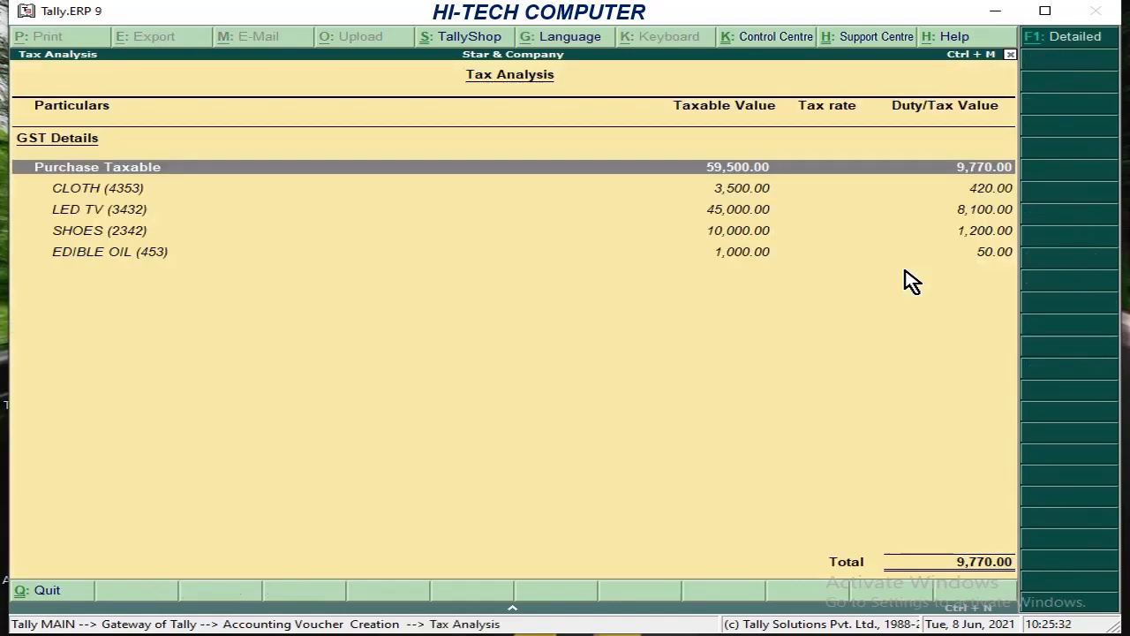
key(alt+F1)
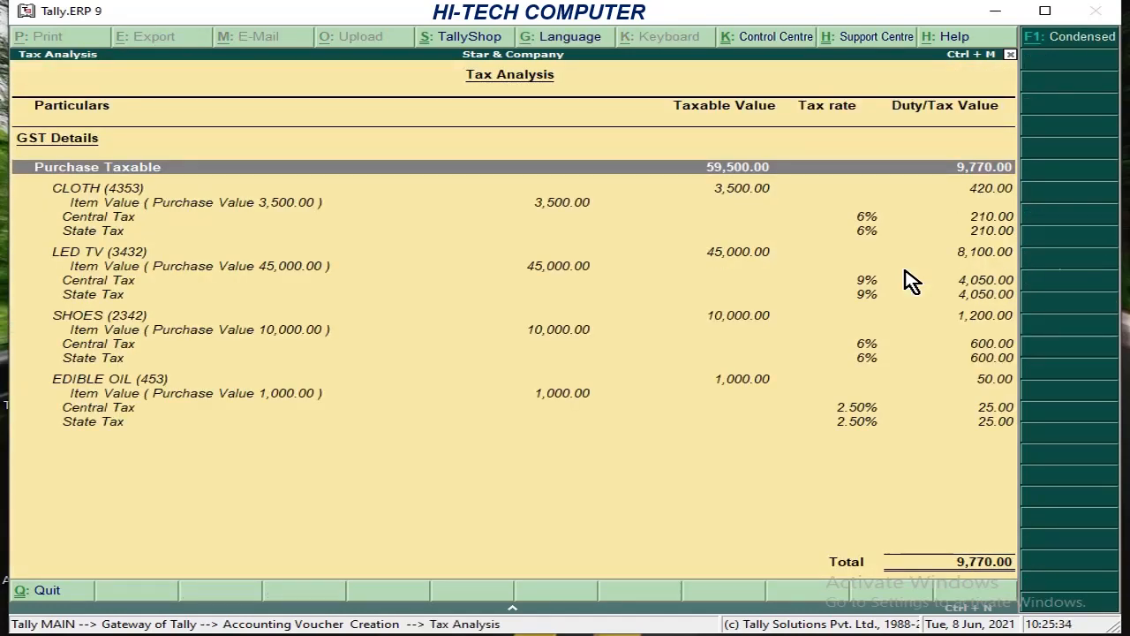
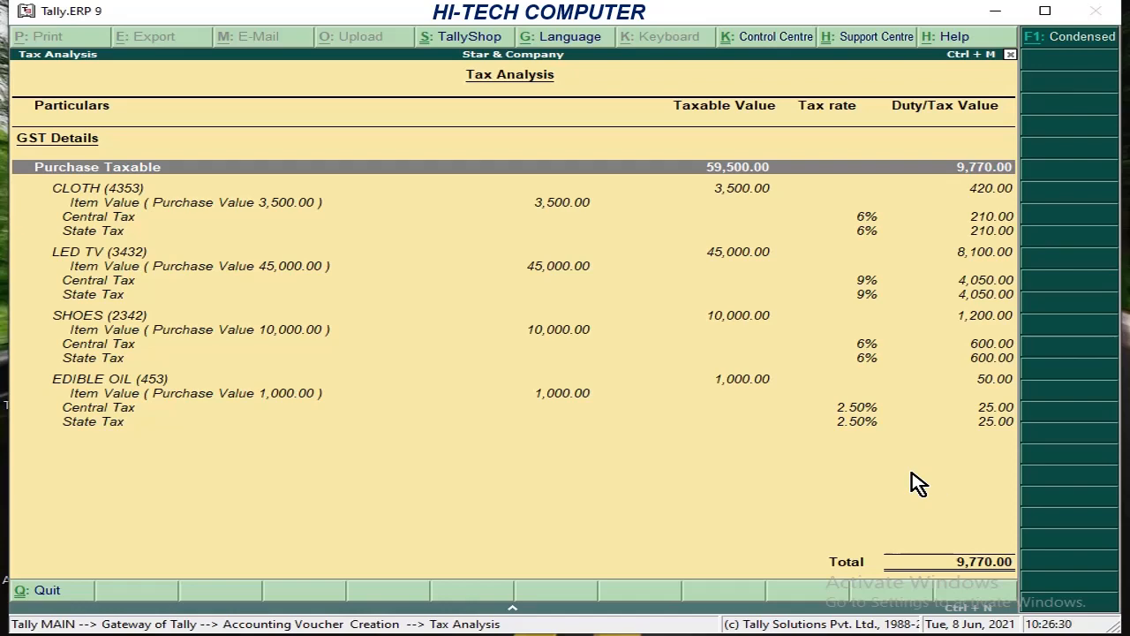
key(Escape)
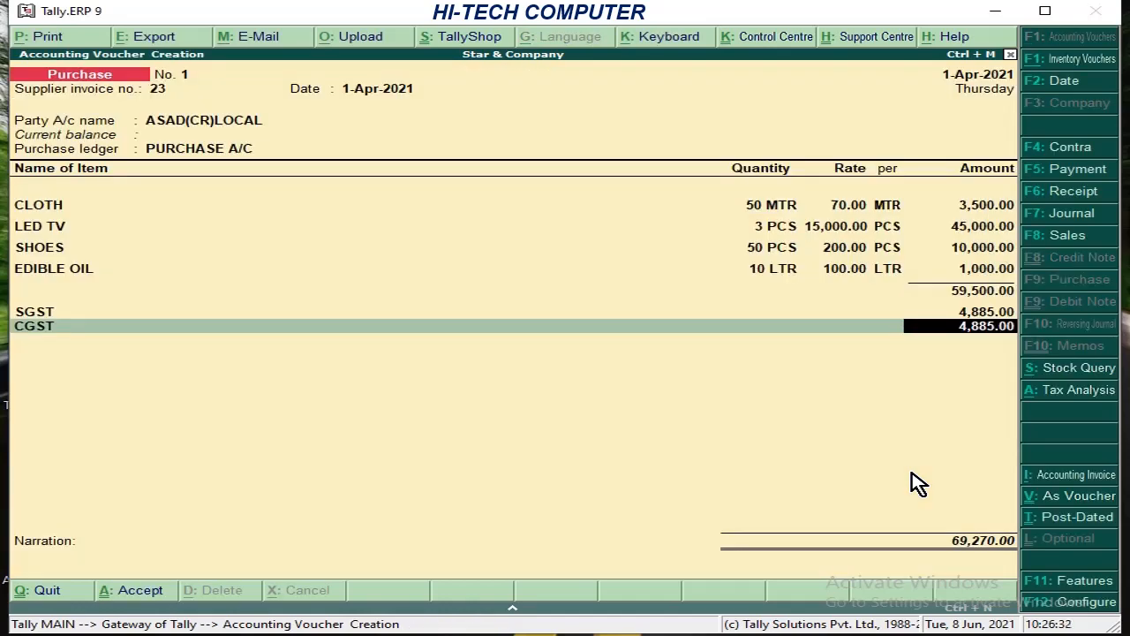
- Finish the tax lines, leave the narration blank, and save the local purchase voucher
key(Return)
key(Return)
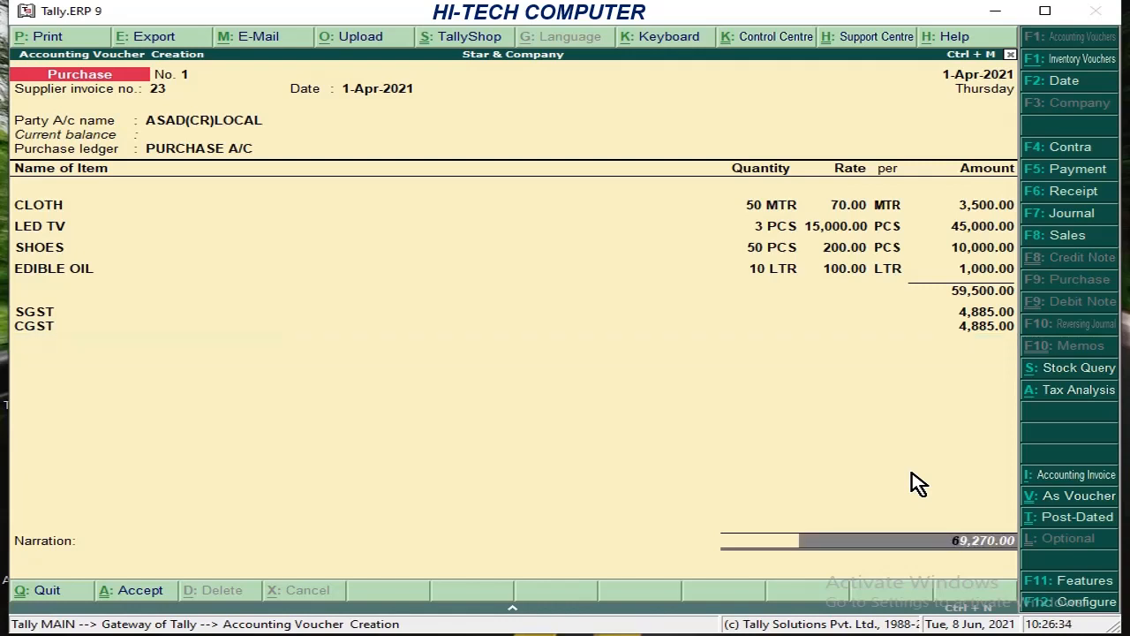
key(Return)
key(Return)
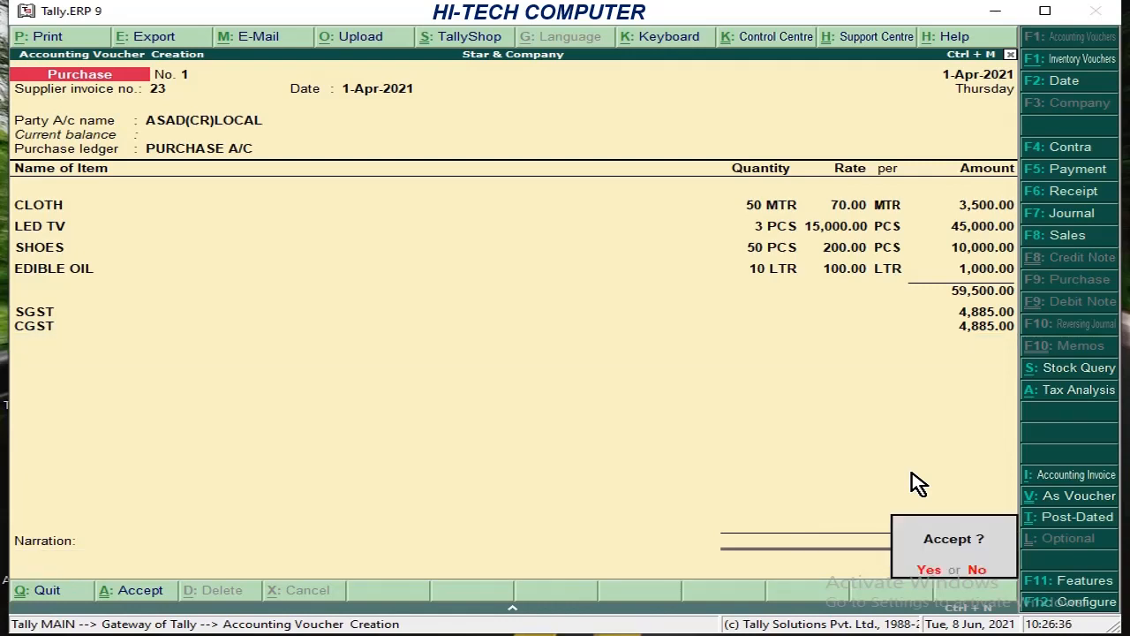
key(Return)
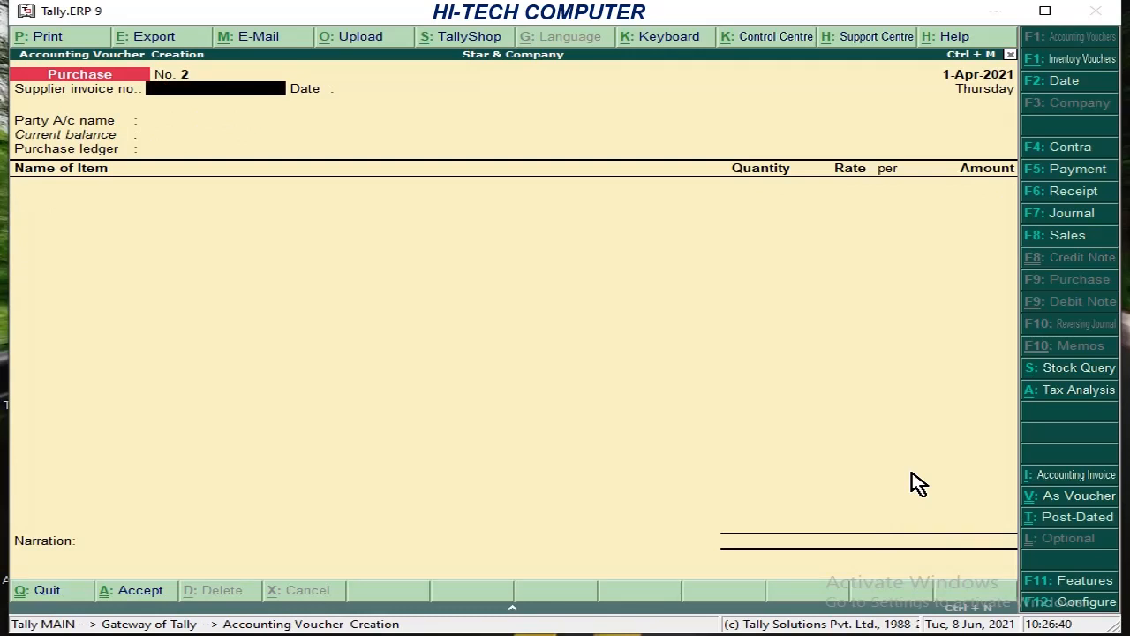
- Enter supplier invoice number 3 in the new purchase voucher and keep 1-Apr-2021 as its date
text(3)
key(Return)
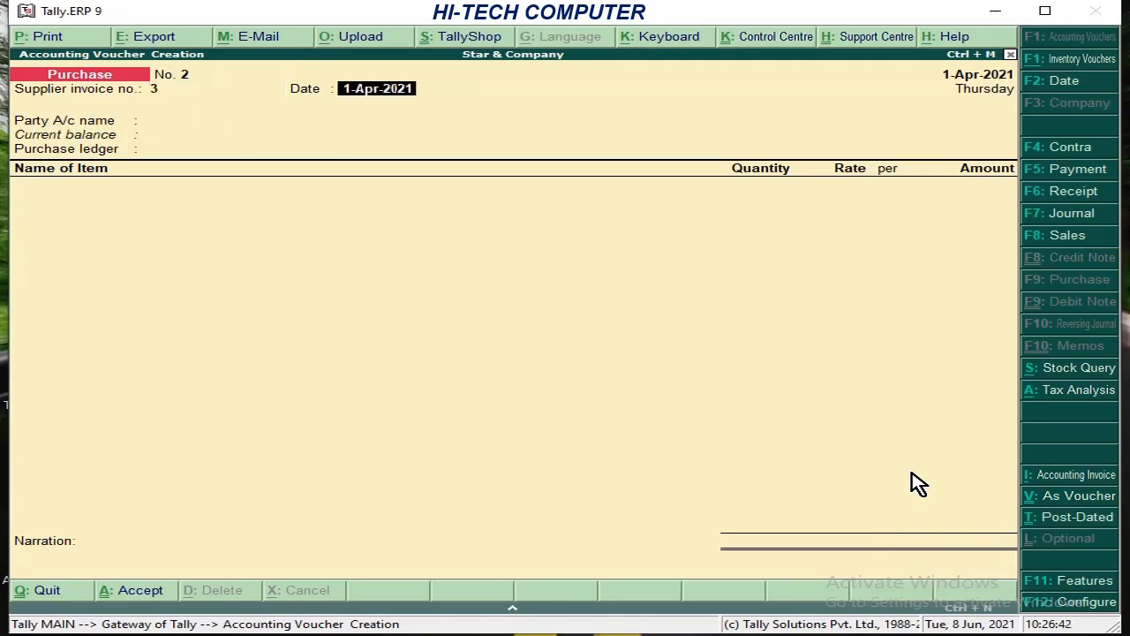
key(Return)
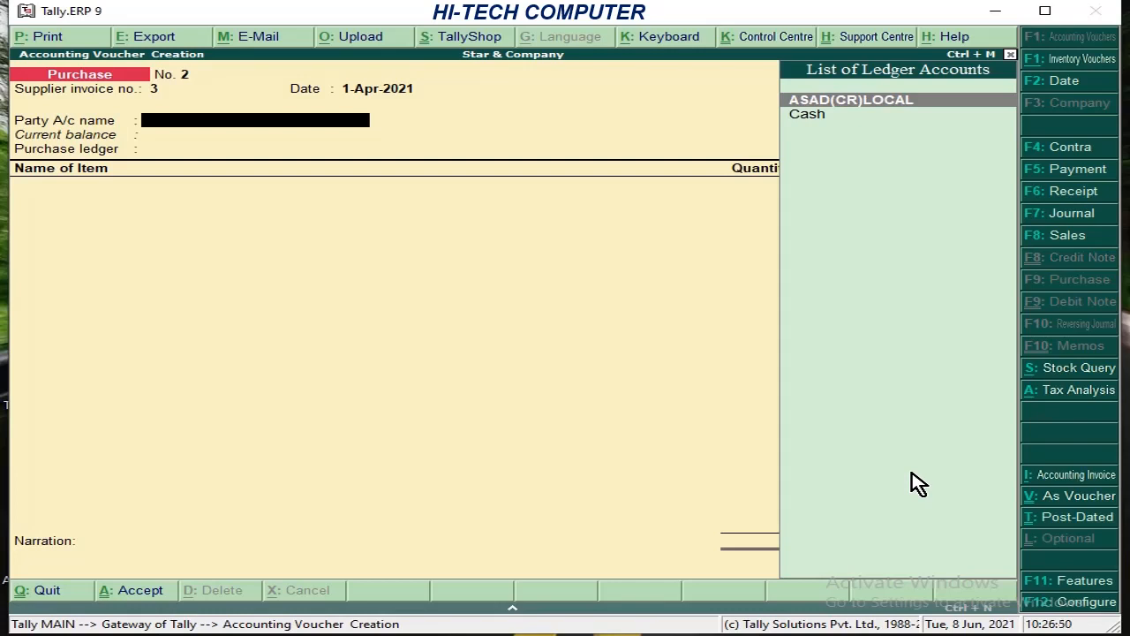
- Create a party ledger with the Delhi creditor's name, without an alias, under the Sundry Creditors group
key(alt+c)
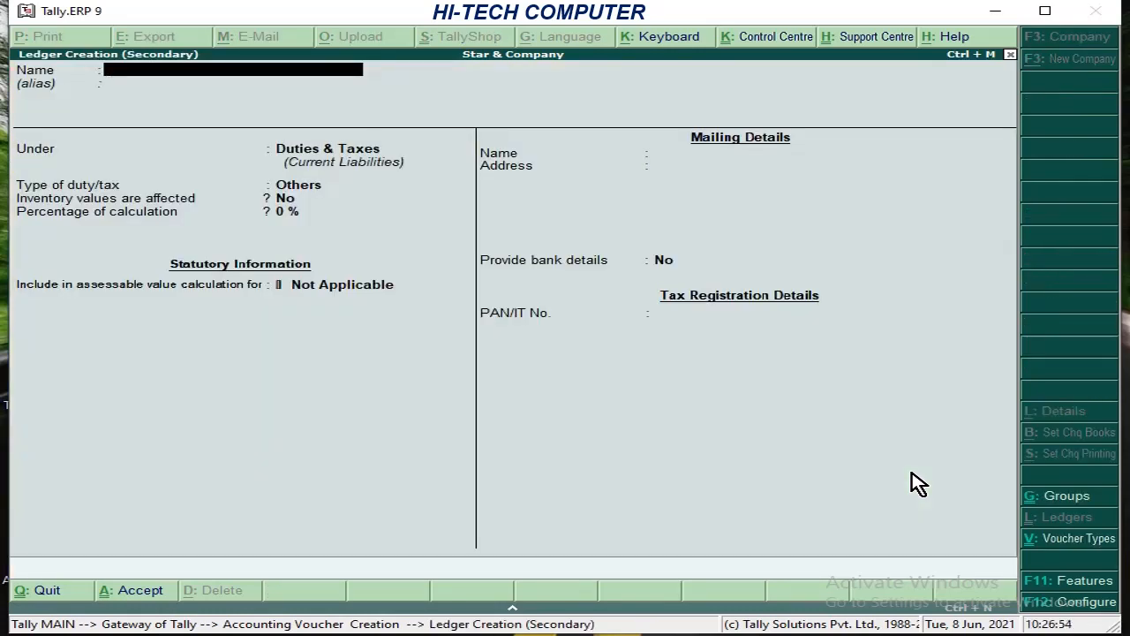
text(JAMAL)
key(BackSpace)
key(BackSpace)
text(EEL(CR)DELHI)
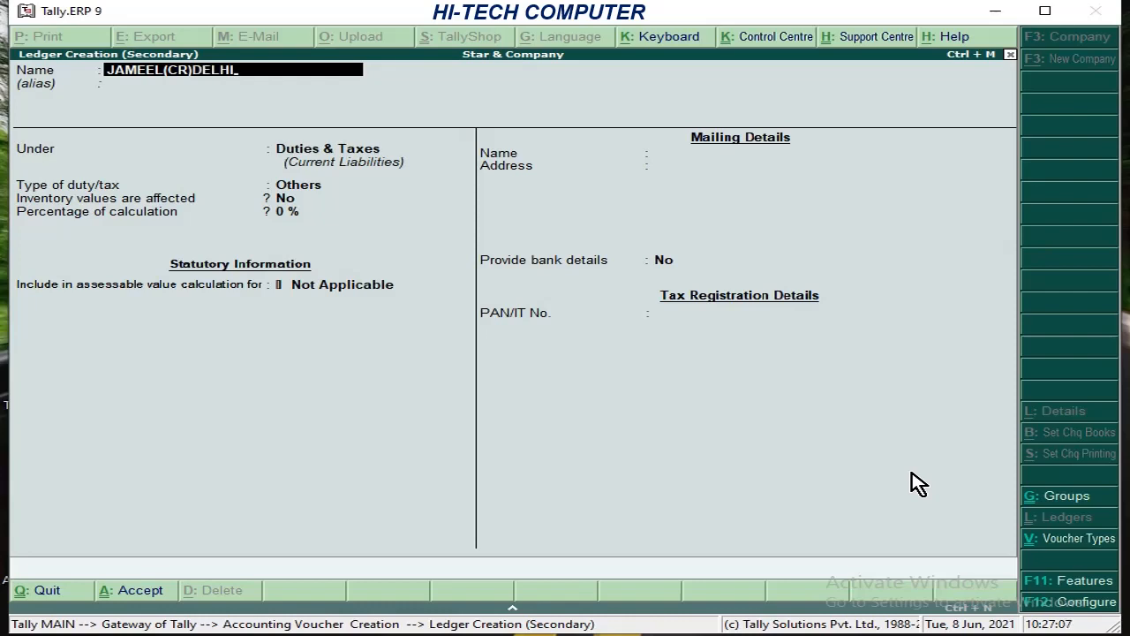
key(Return)
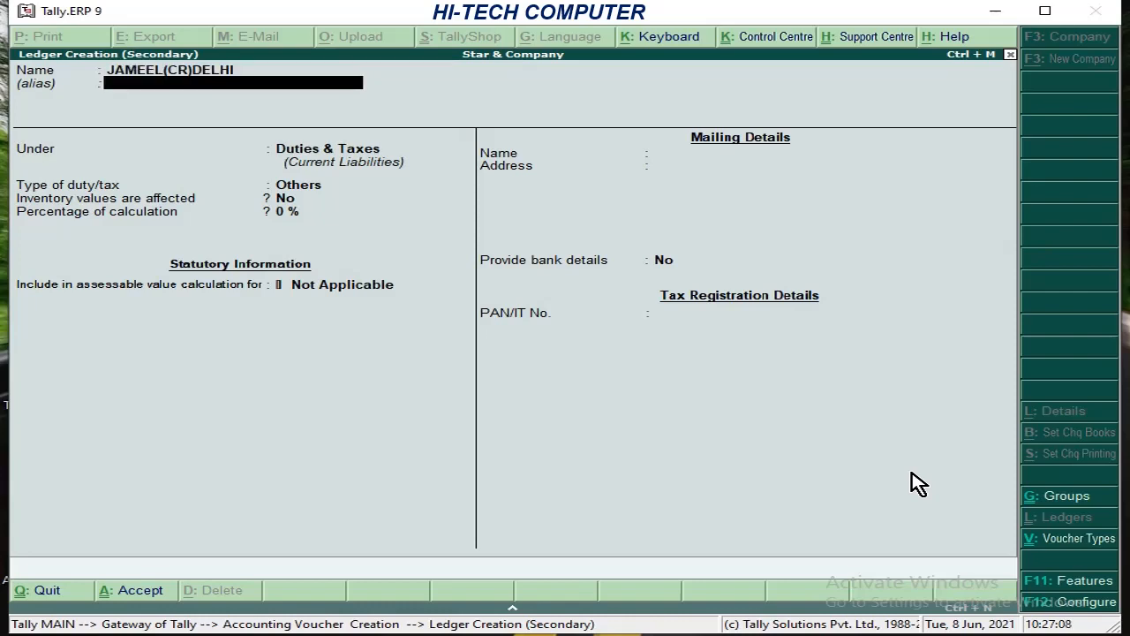
key(Return)
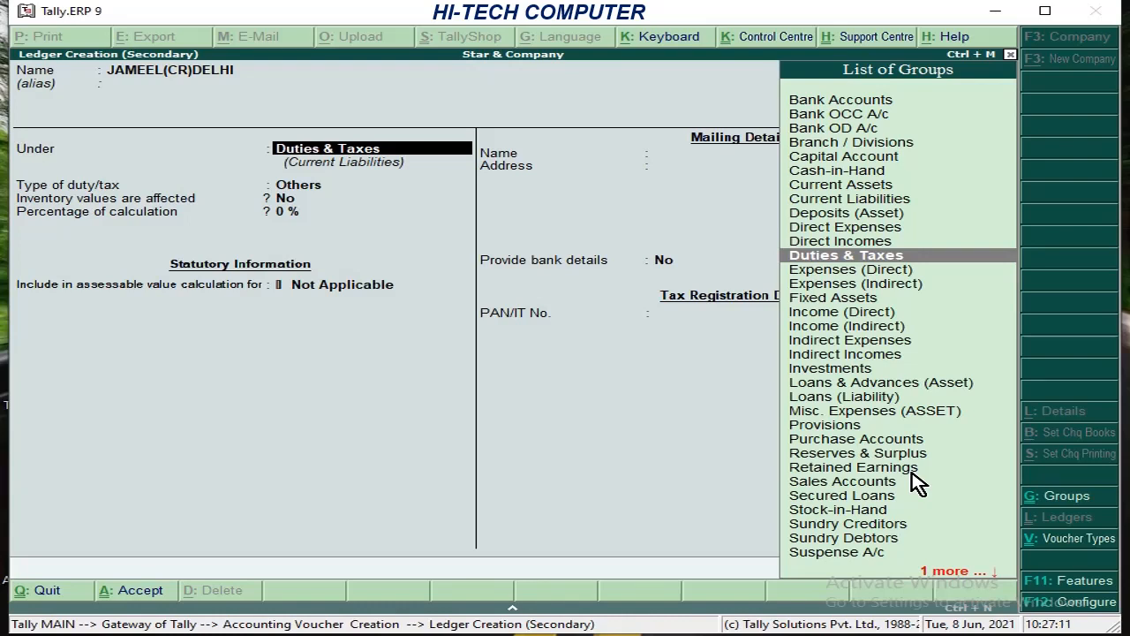
text(S)
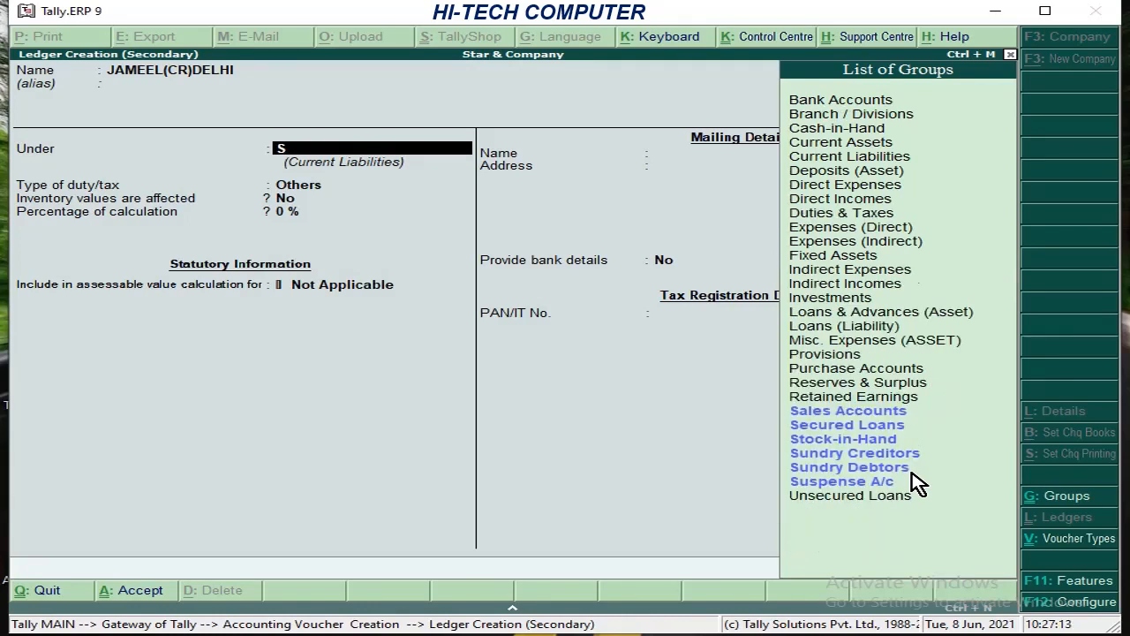
key(Down)
key(Down)
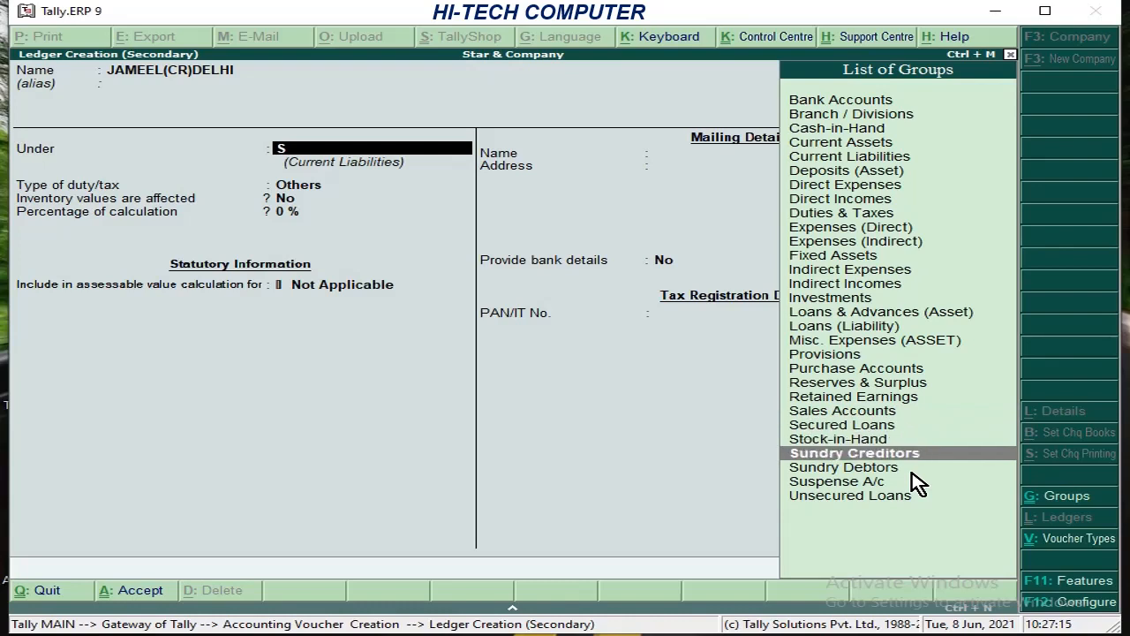
key(Return)
- Set the creditor's state to Delhi, keeping the other ledger, mailing and bank defaults and leaving the PAN blank
key(Return)
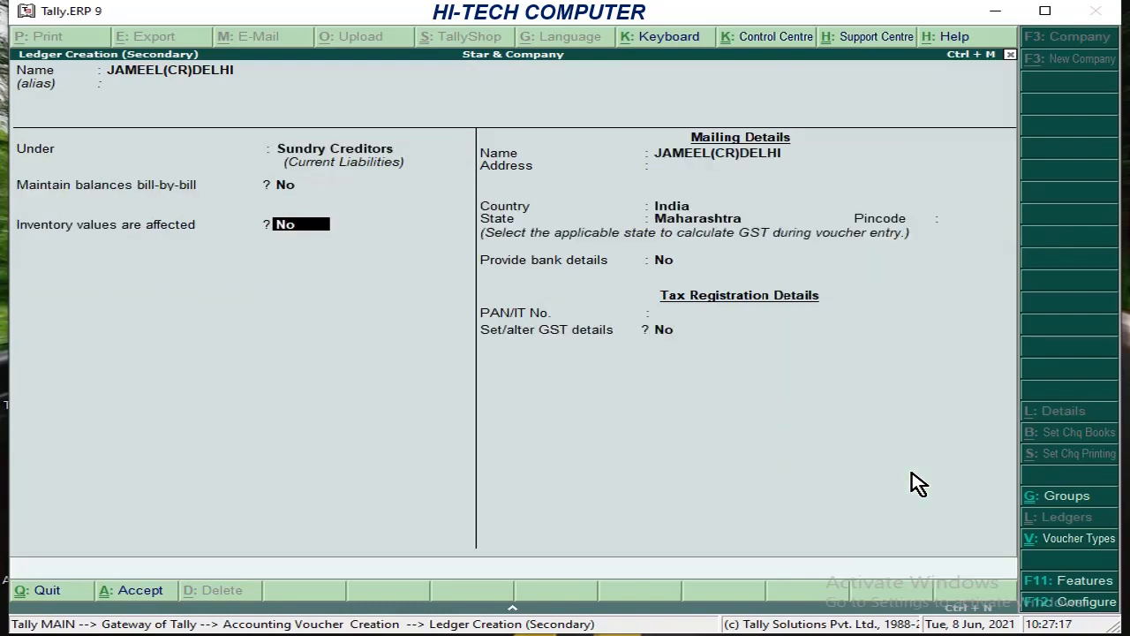
key(Return)
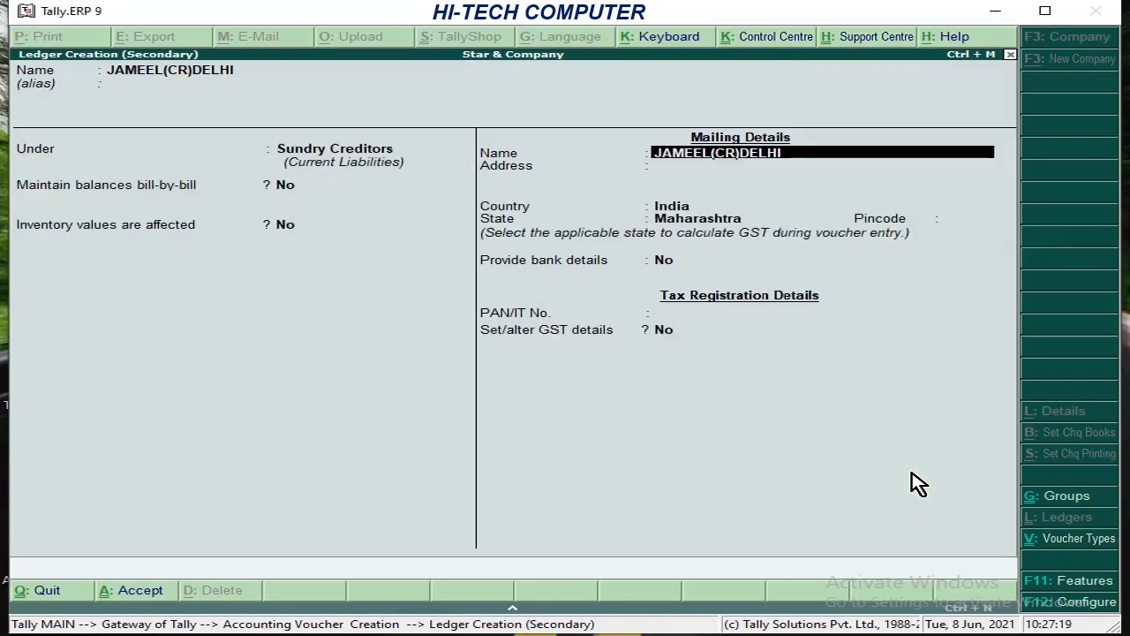
key(Return)
key(Return)
key(Return)
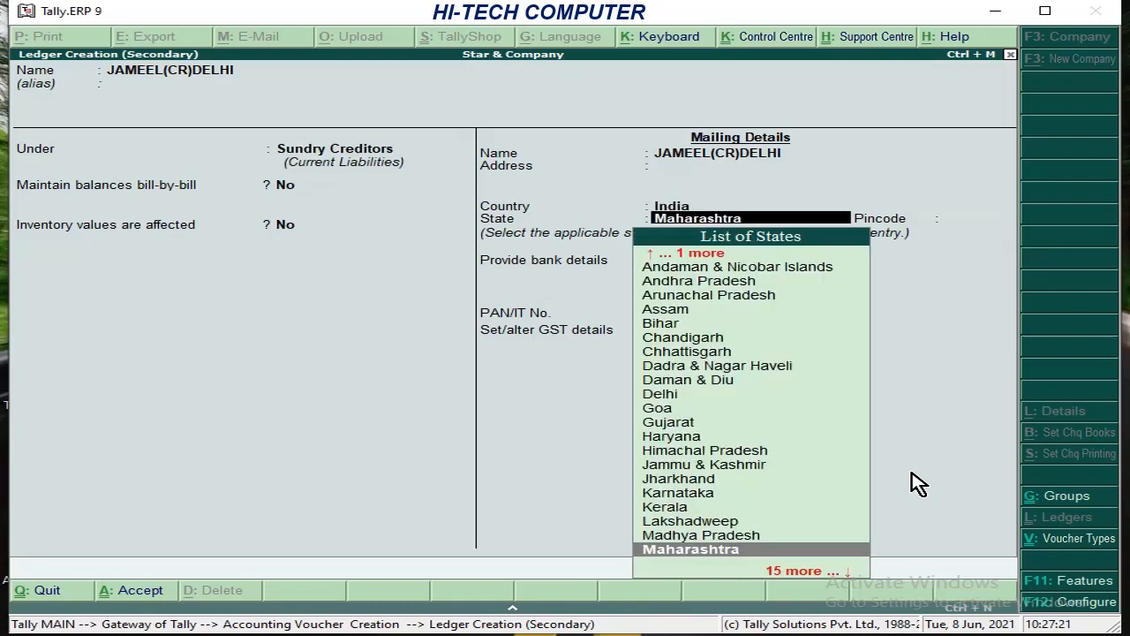
text(D)
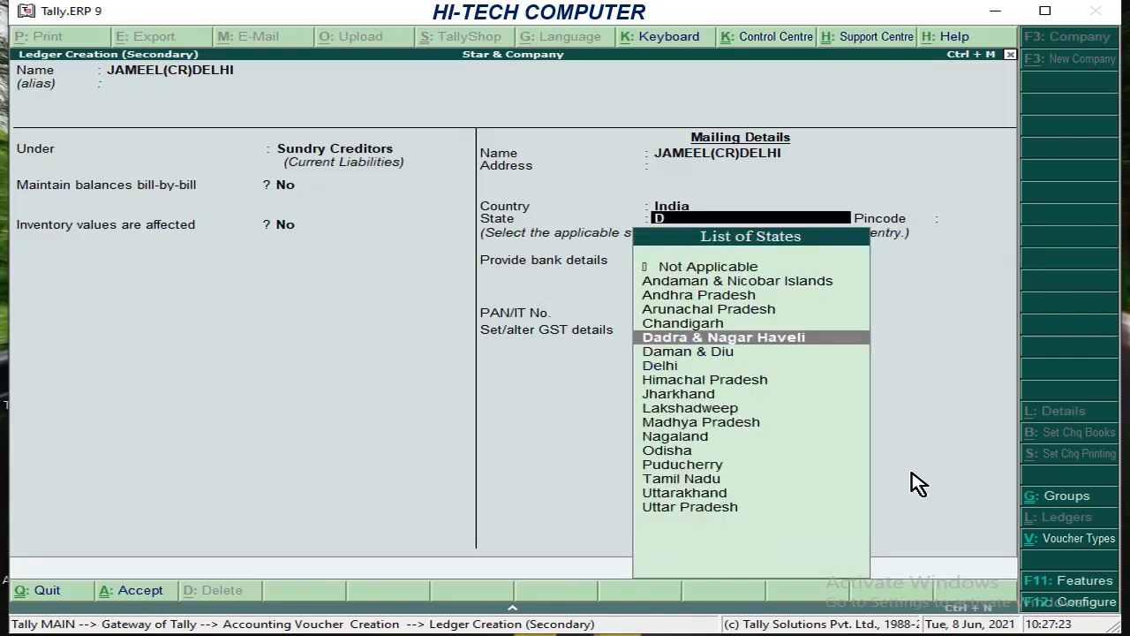
key(Down)
key(Down)
key(Return)
key(Return)
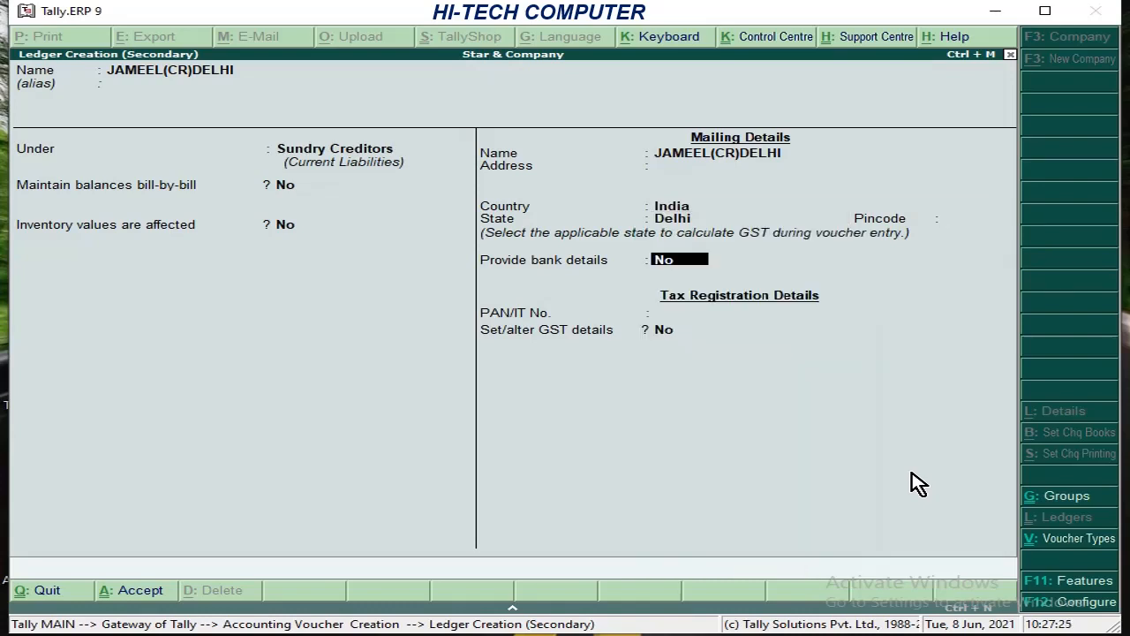
key(Return)
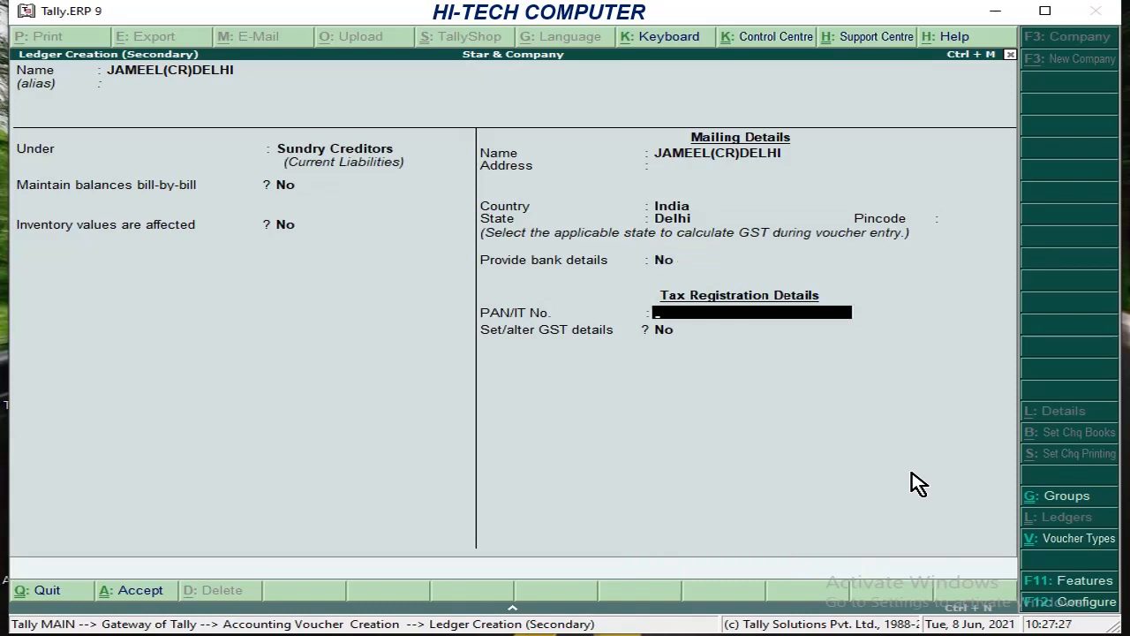
key(Return)
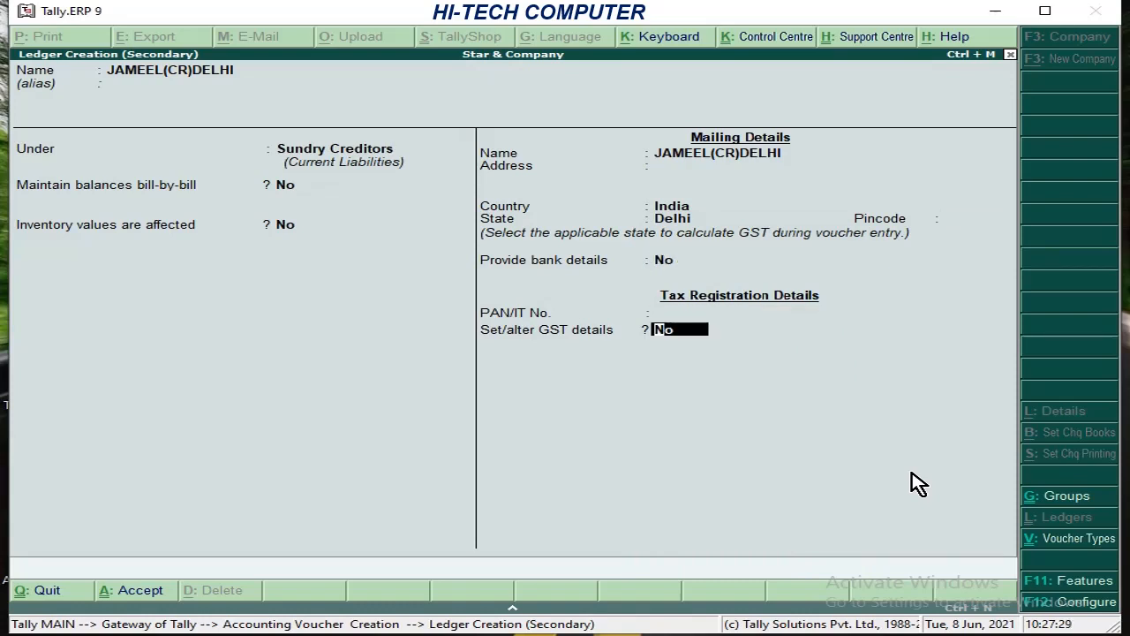
- Set the creditor's GST details to Regular registration with the party's GSTIN, keep the other defaults, and save the ledger
text(y)
key(Return)
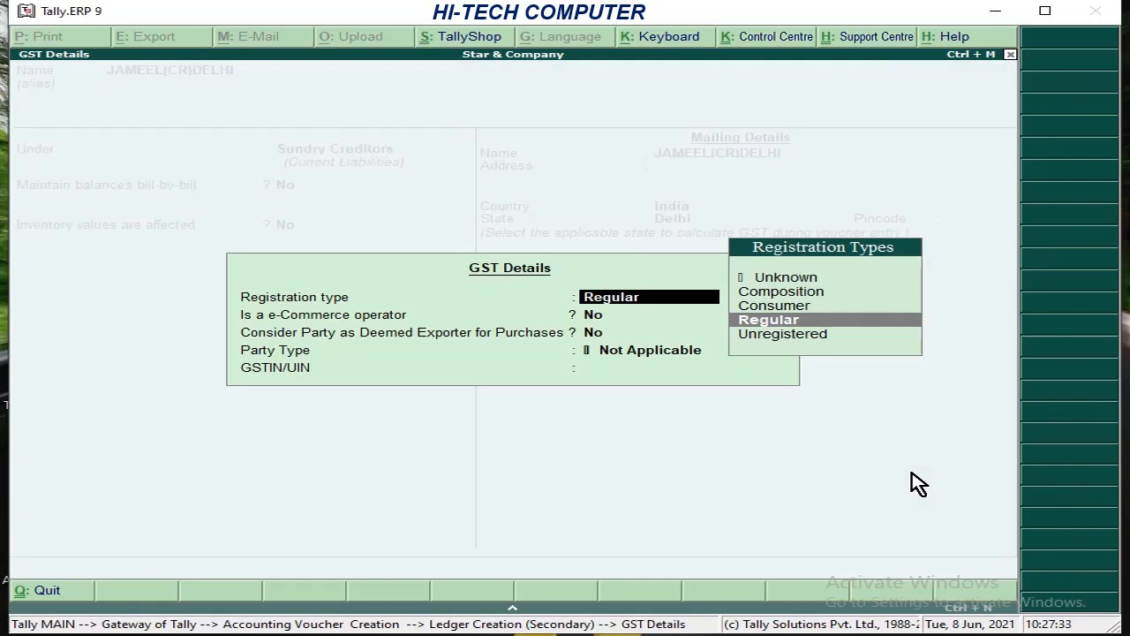
key(Down)
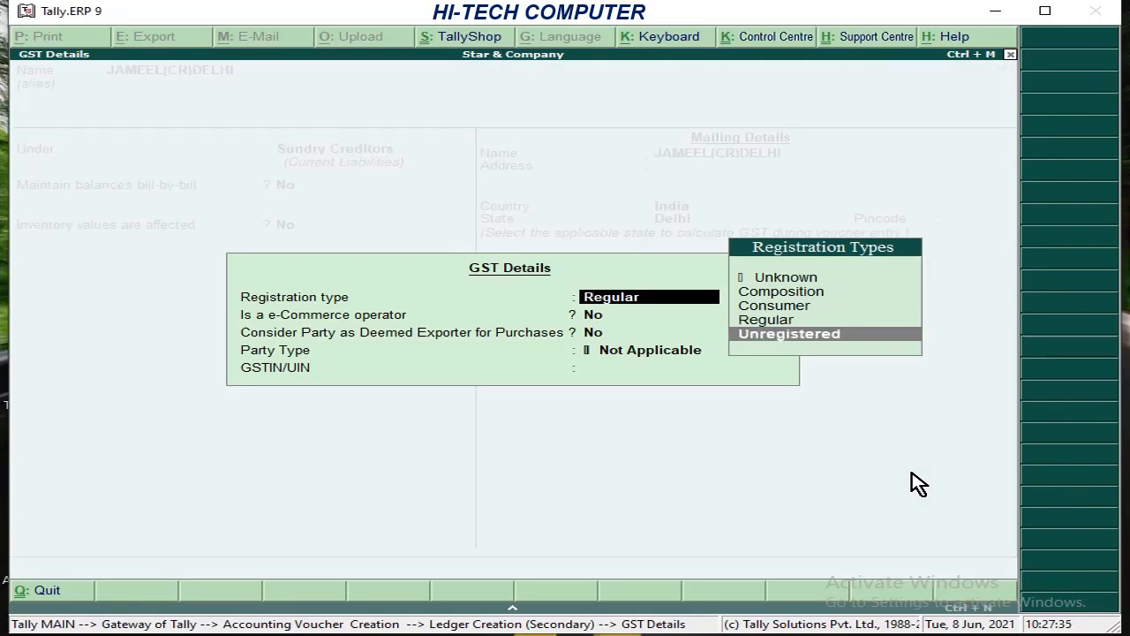
key(Up)
key(Return)
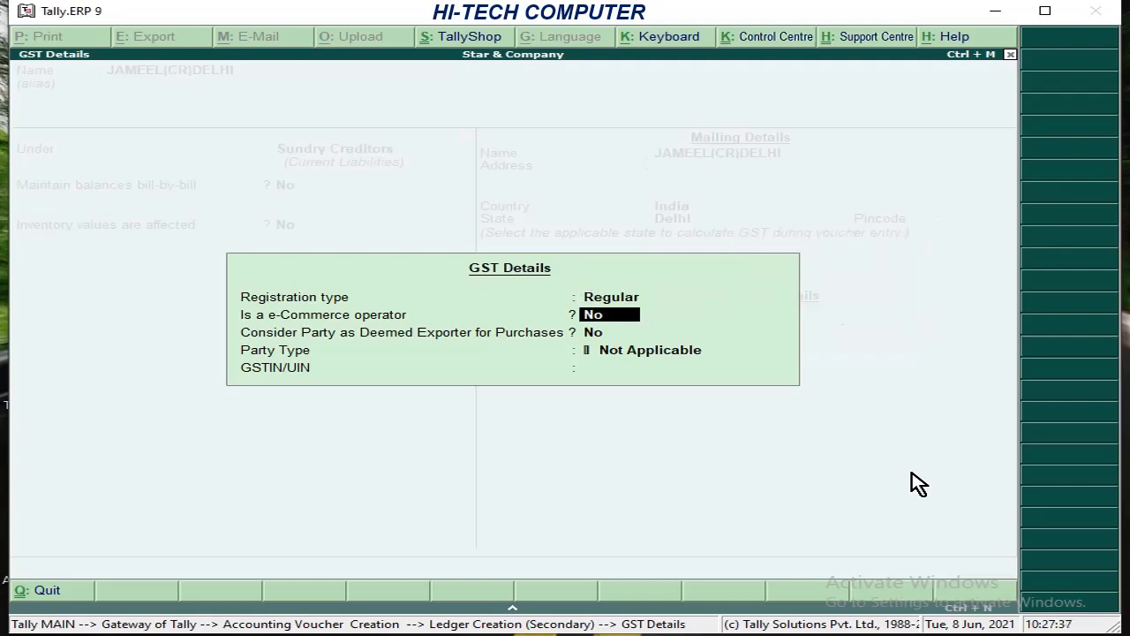
key(Return)
key(Return)
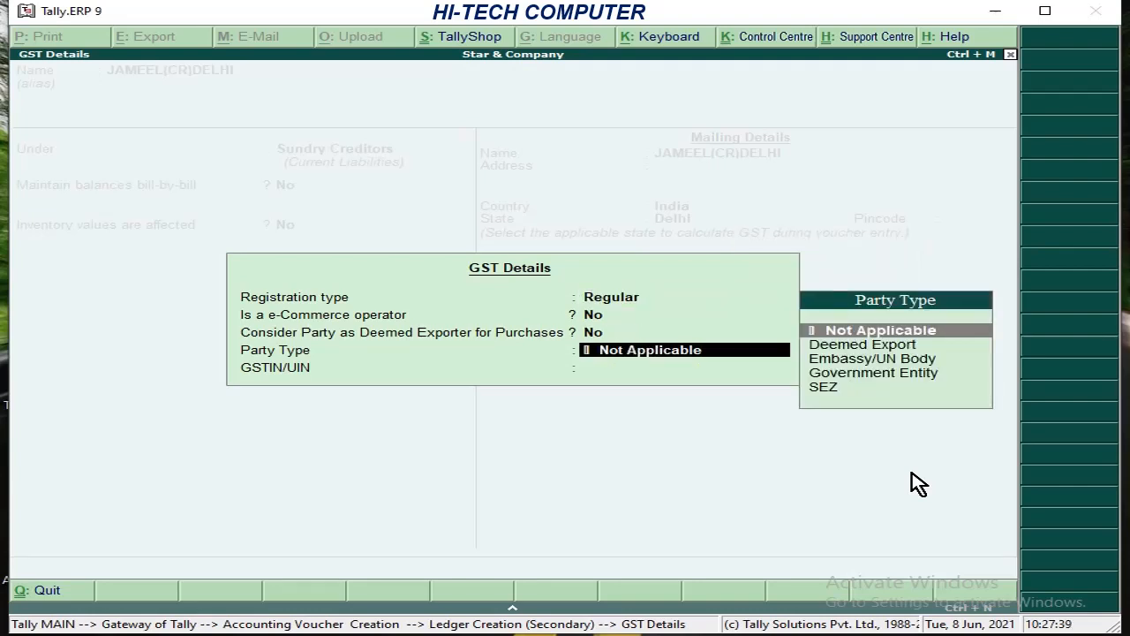
key(Return)
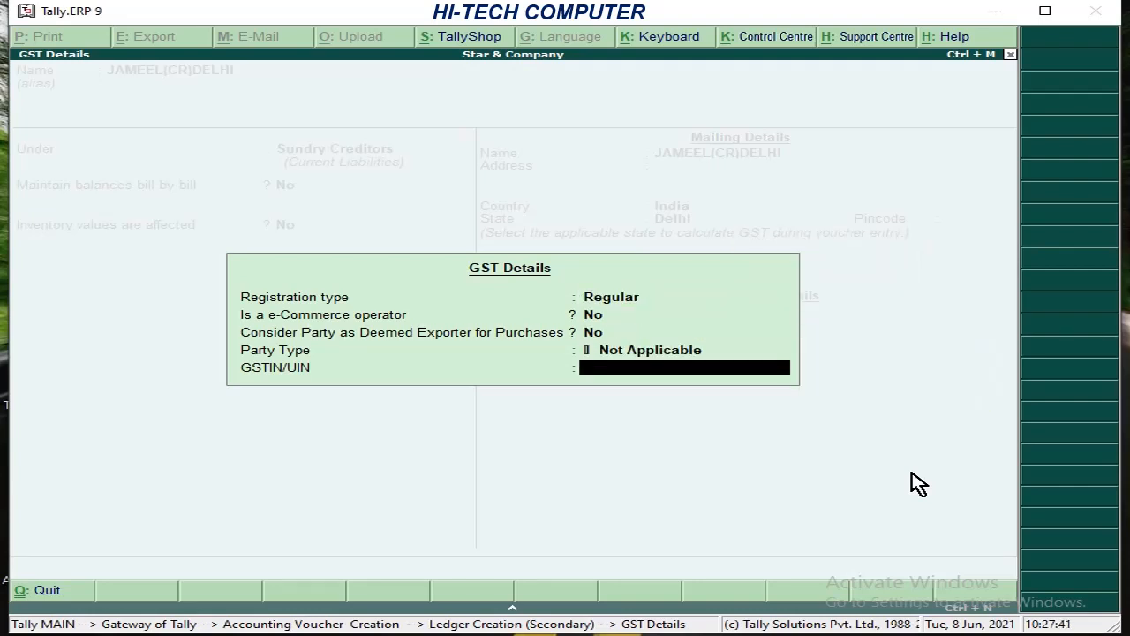
text(234SAD4122)
key(Return)
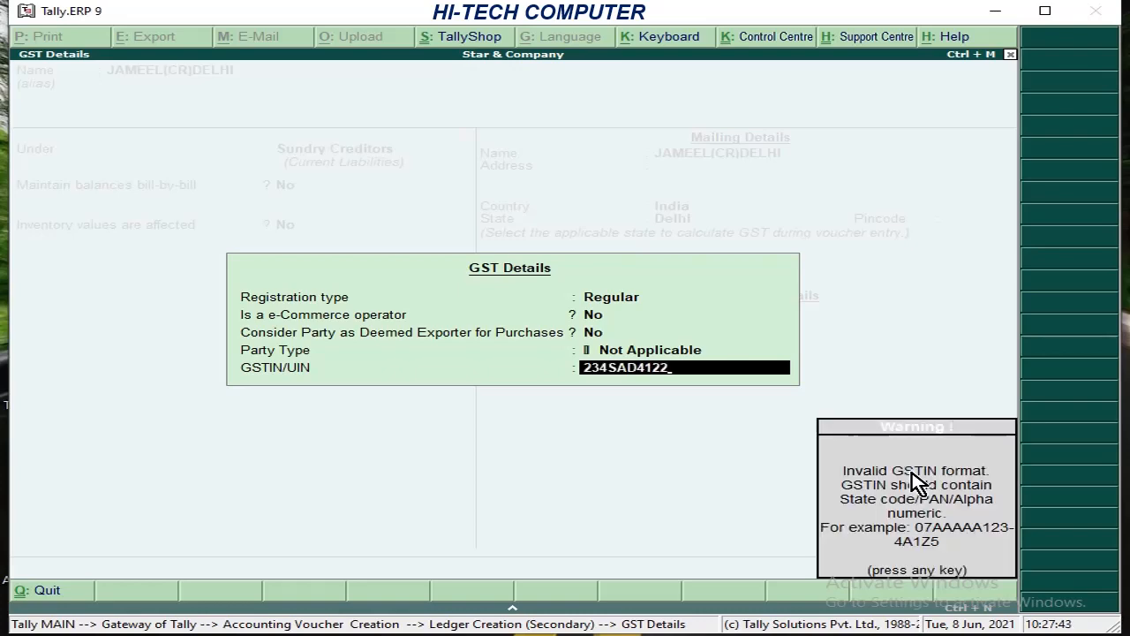
key(Return)
key(Return)
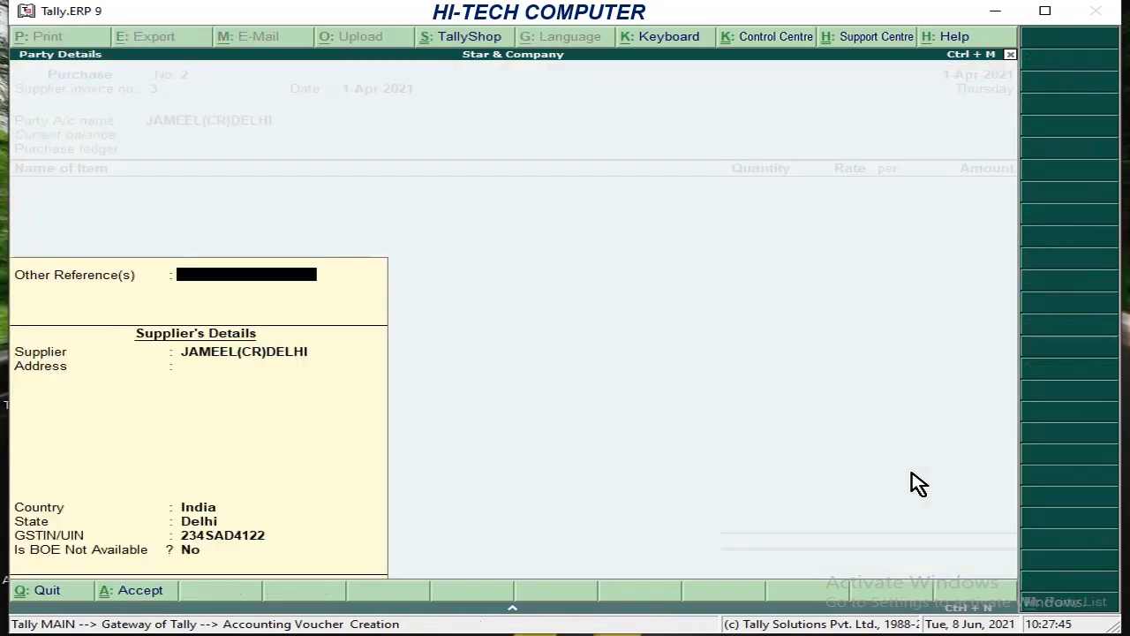
- Accept the supplier's details unchanged and choose PURCHASE A/C as the voucher's purchase ledger
key(Return)
key(Return)
key(Return)
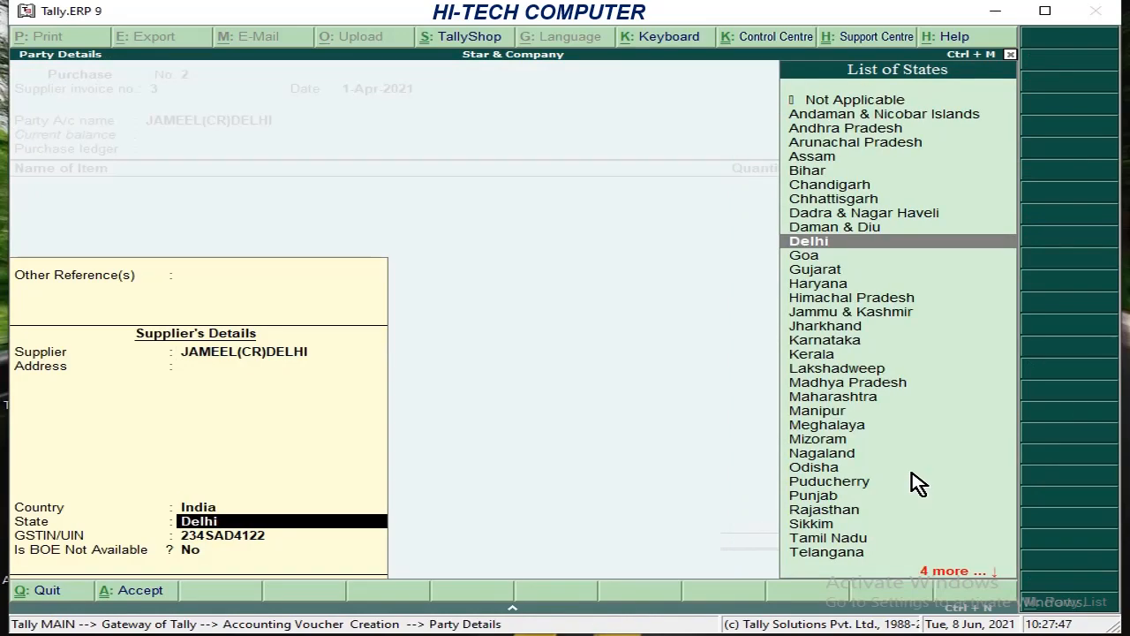
key(Return)
key(Return)
key(Return)
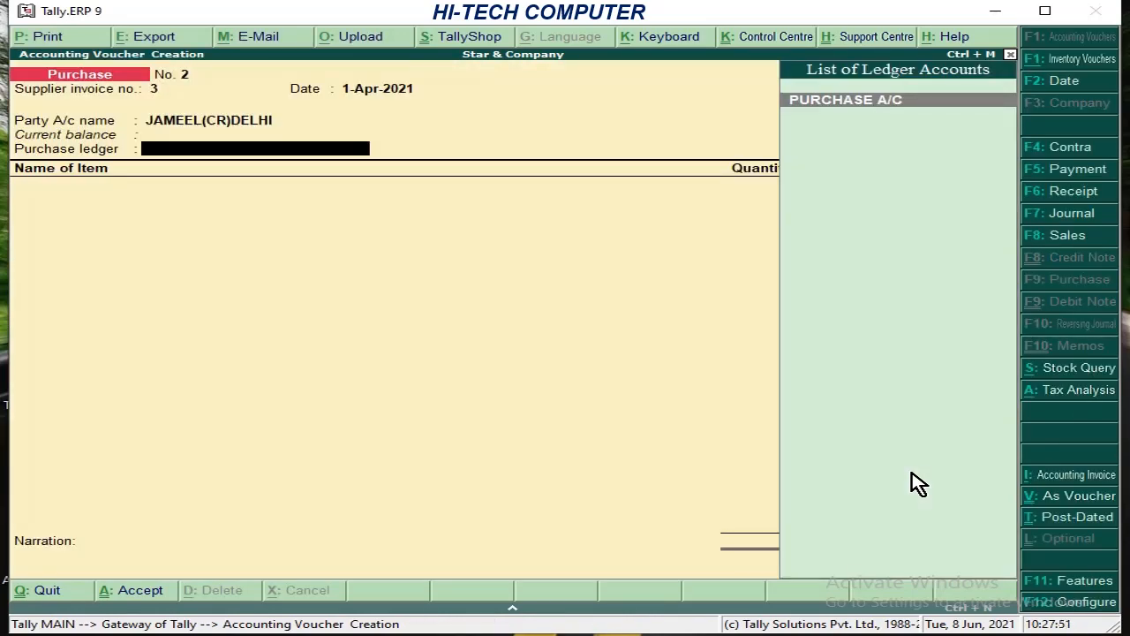
key(Return)
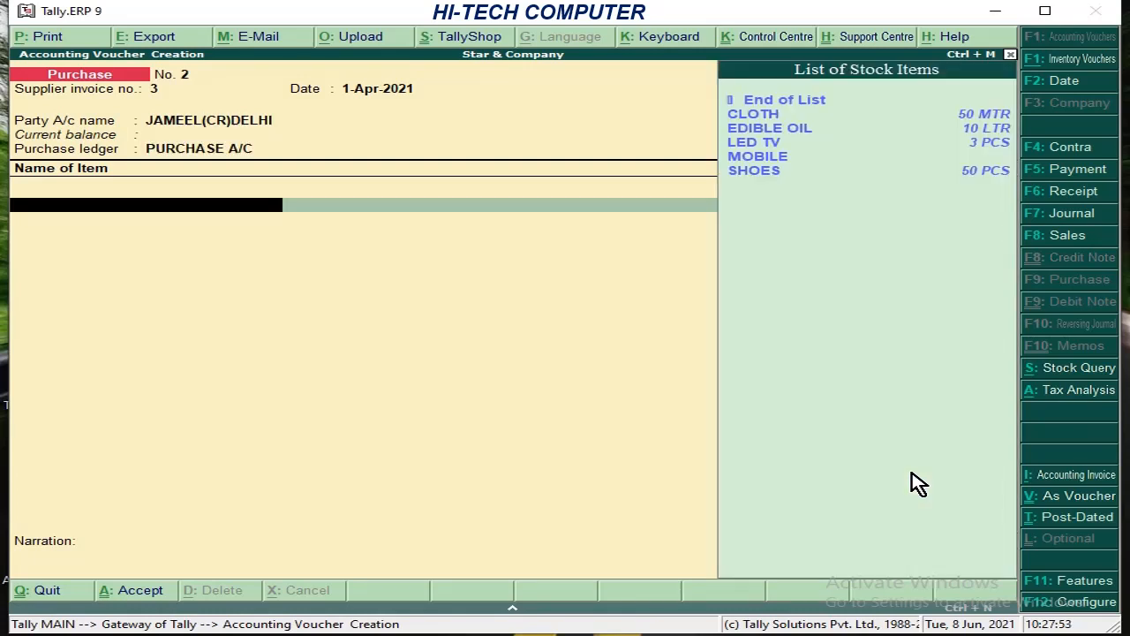
- Add the MOBILE stock item to the purchase voucher with a quantity of 5 PCS at a rate of 12,000
key(Down)
key(Down)
key(Down)
key(Down)
key(Return)
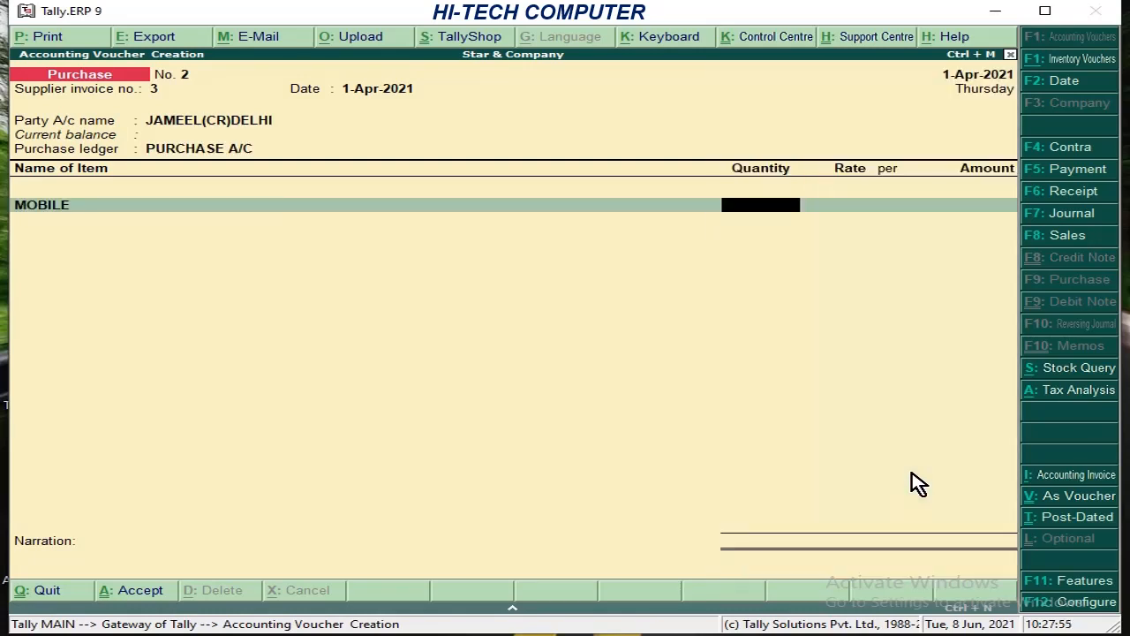
text(5)
key(Return)
text(12000)
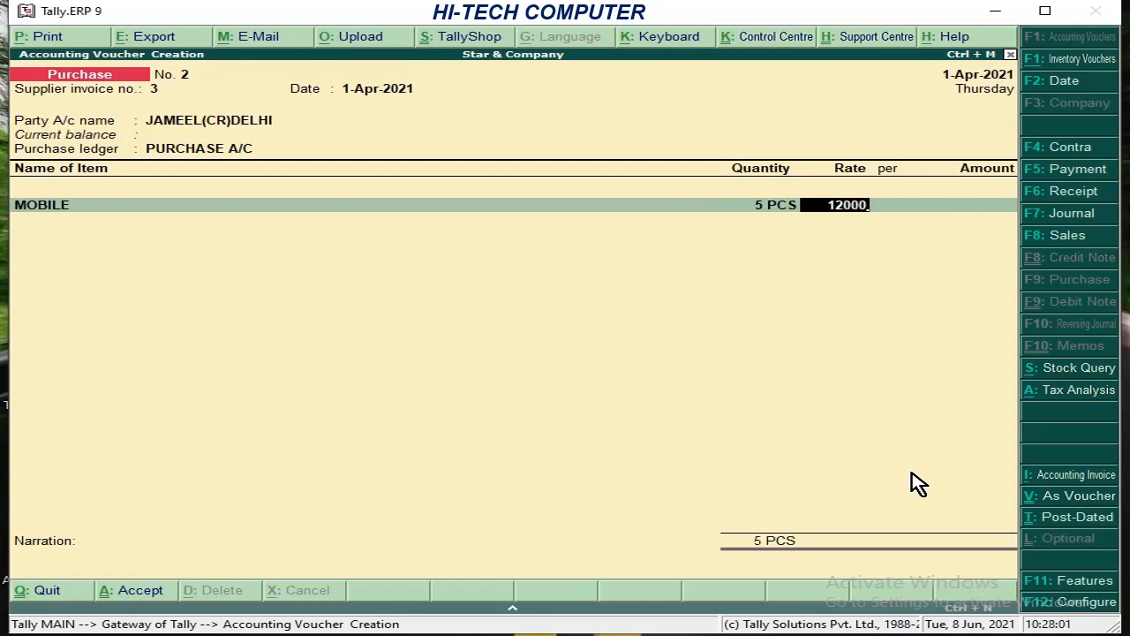
key(Return)
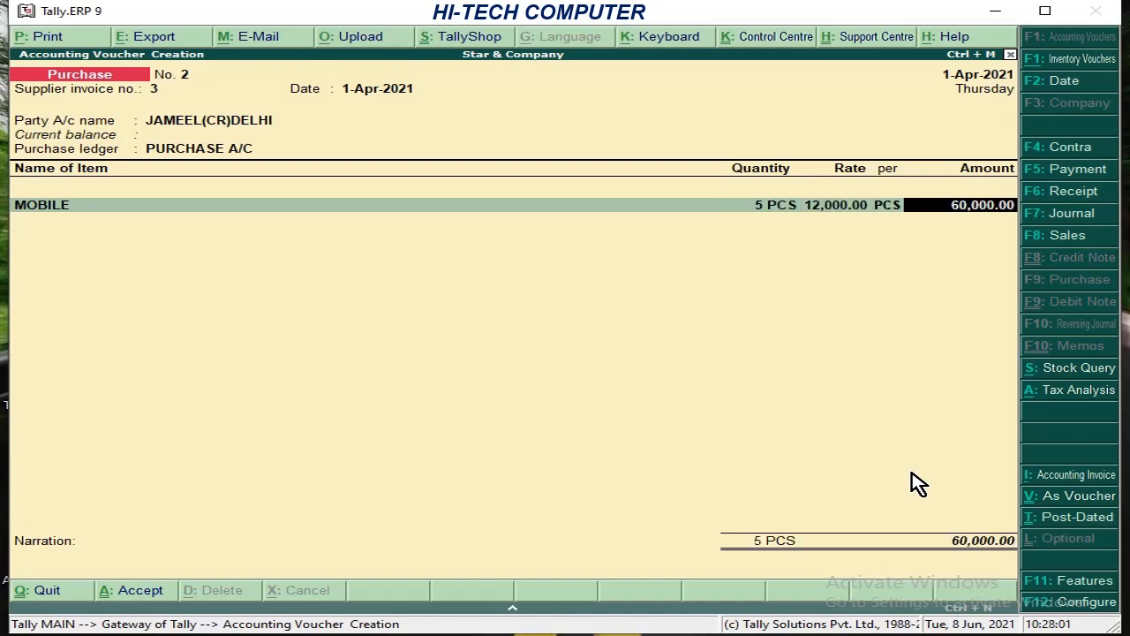
key(Return)
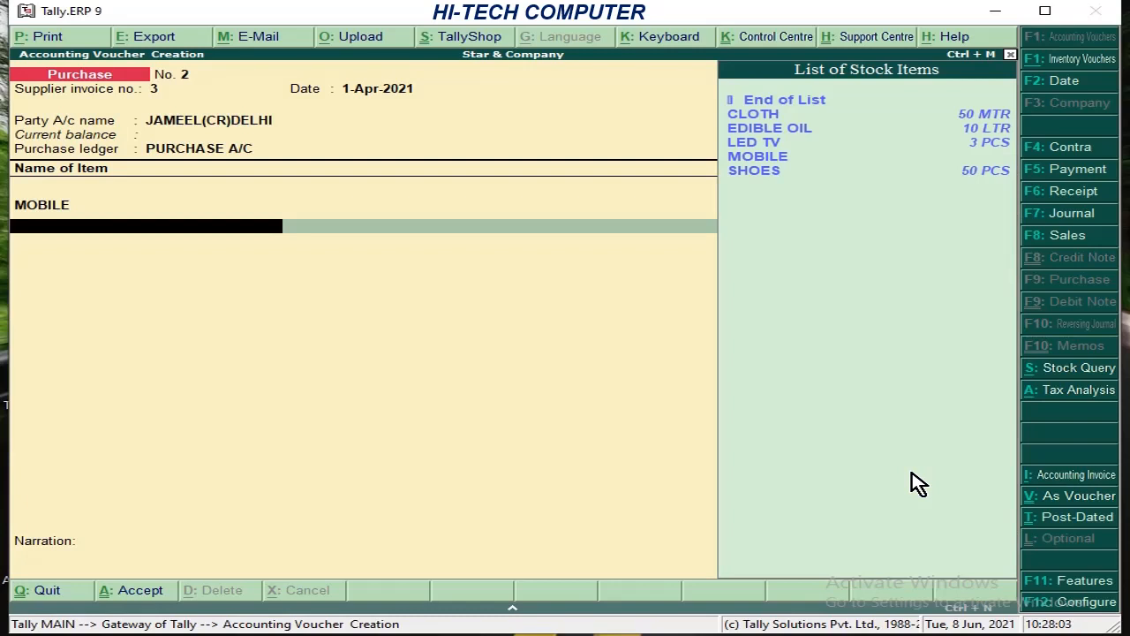
- Add the SHOES stock item to the voucher with a quantity of 100 PCS at a rate of 100
key(Down)
key(Down)
key(Down)
key(Down)
key(Down)
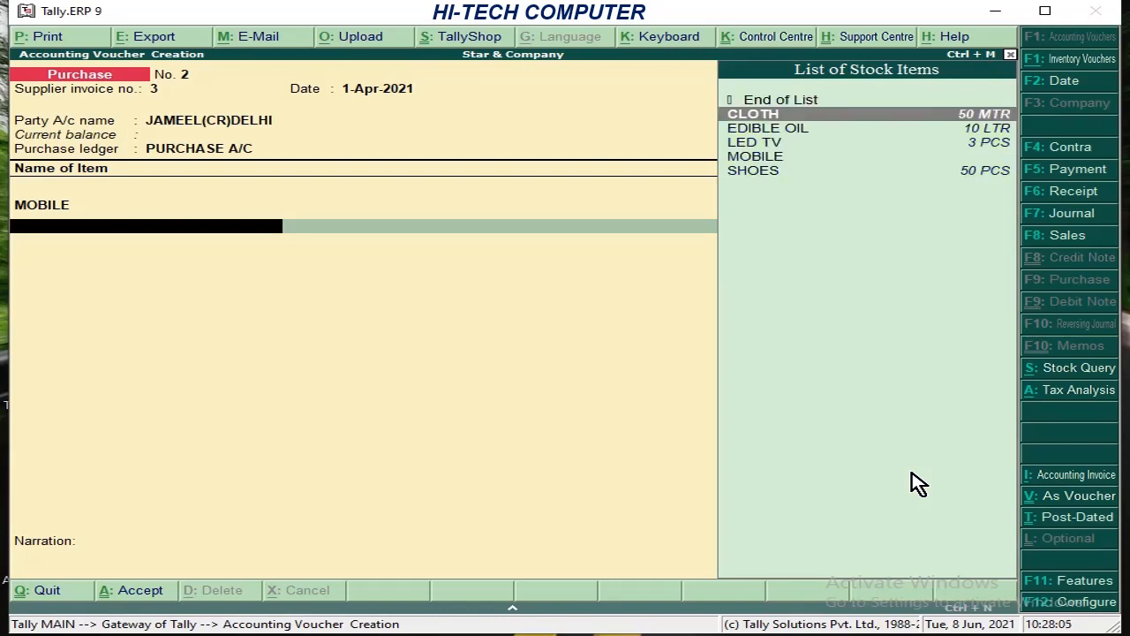
key(Return)
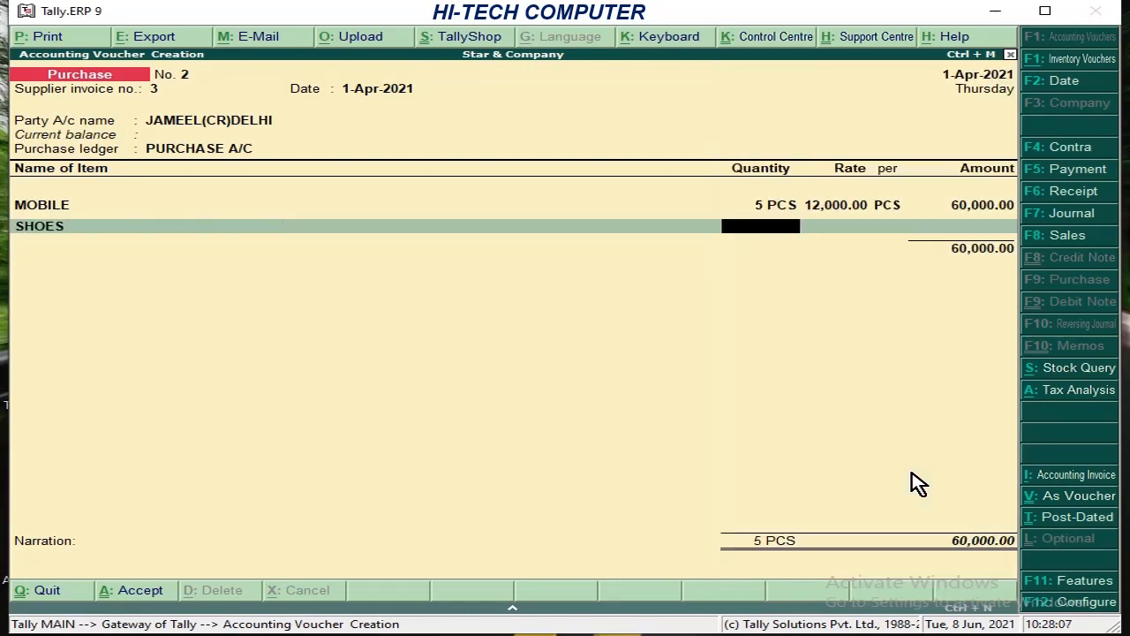
text(100)
key(Return)
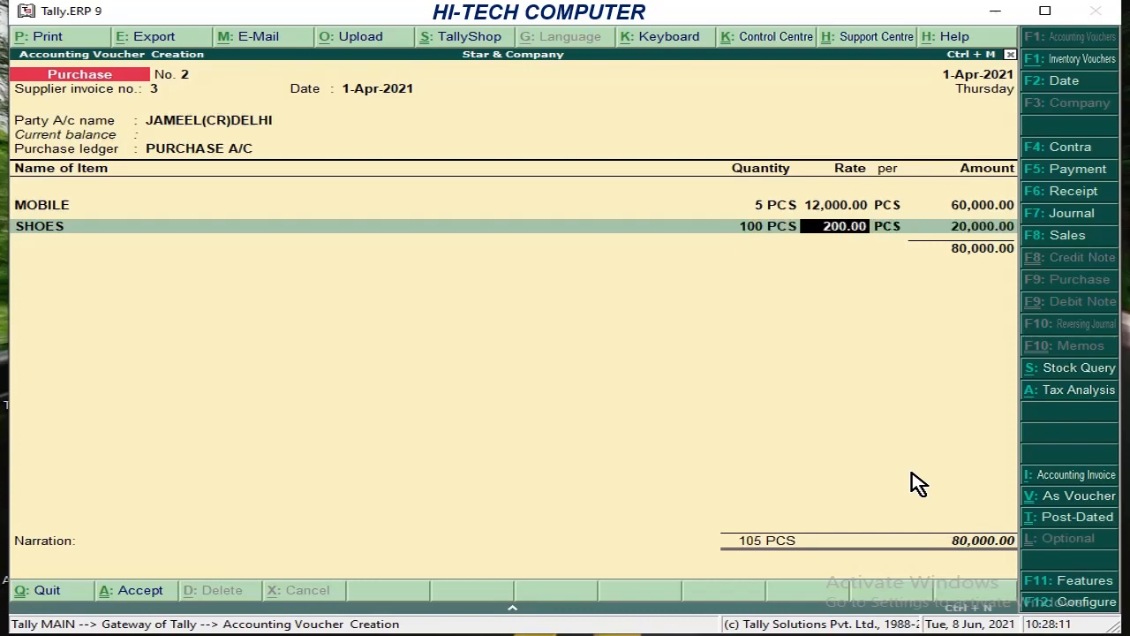
text(100)
key(Return)
key(Return)
key(Return)
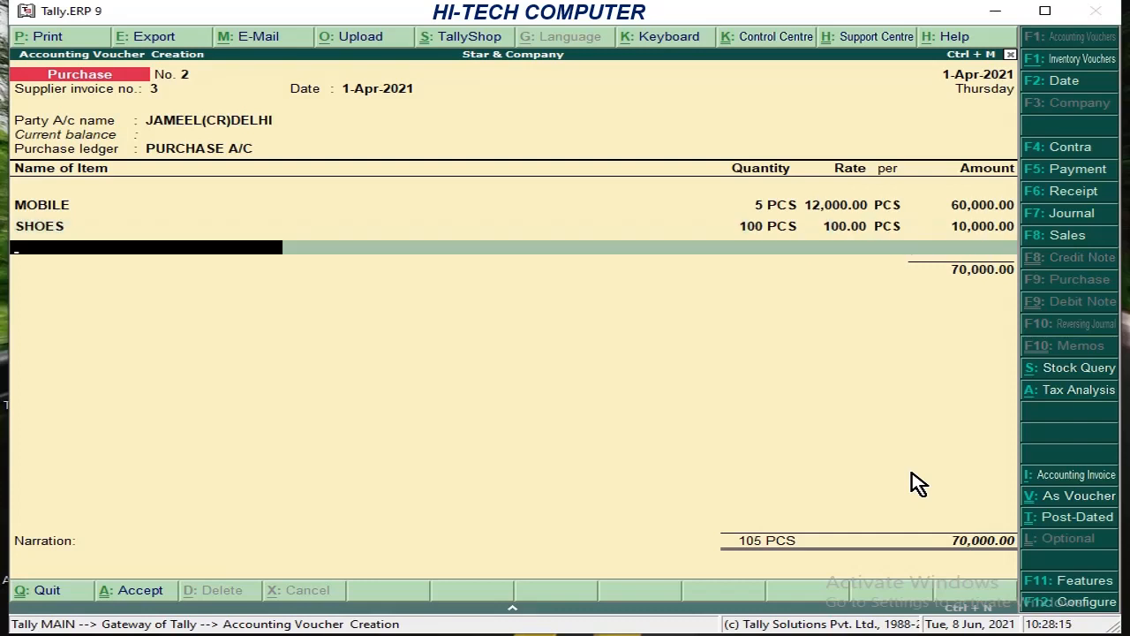
- Add the EDIBLE OIL stock item to the voucher with a quantity of 100 LTR at a rate of 80
key(Down)
key(Down)
key(Down)
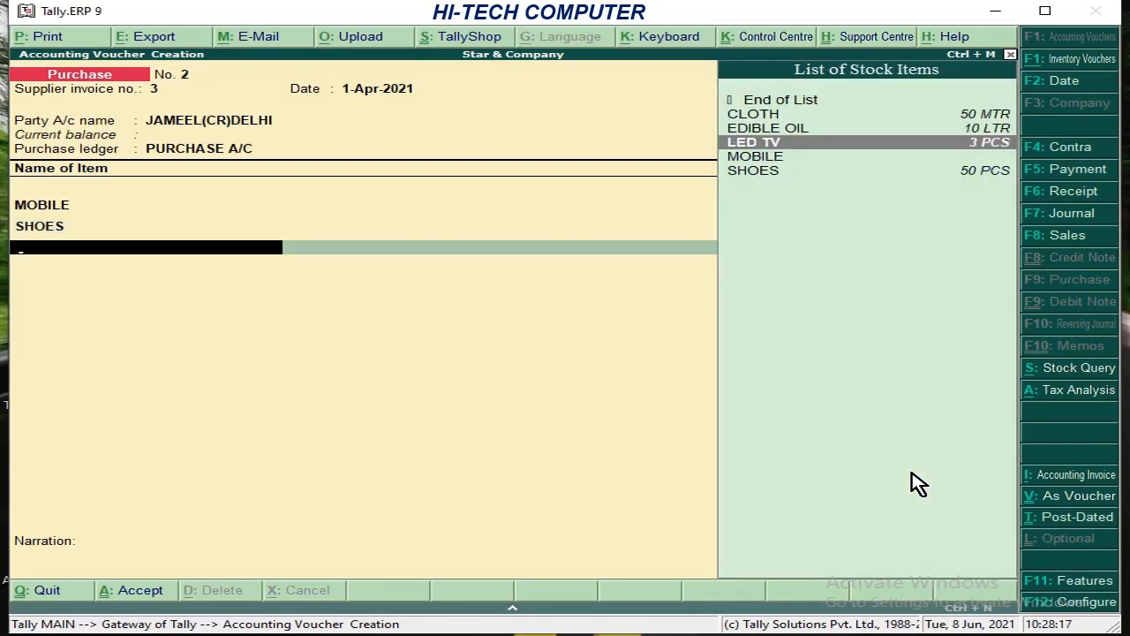
key(Up)
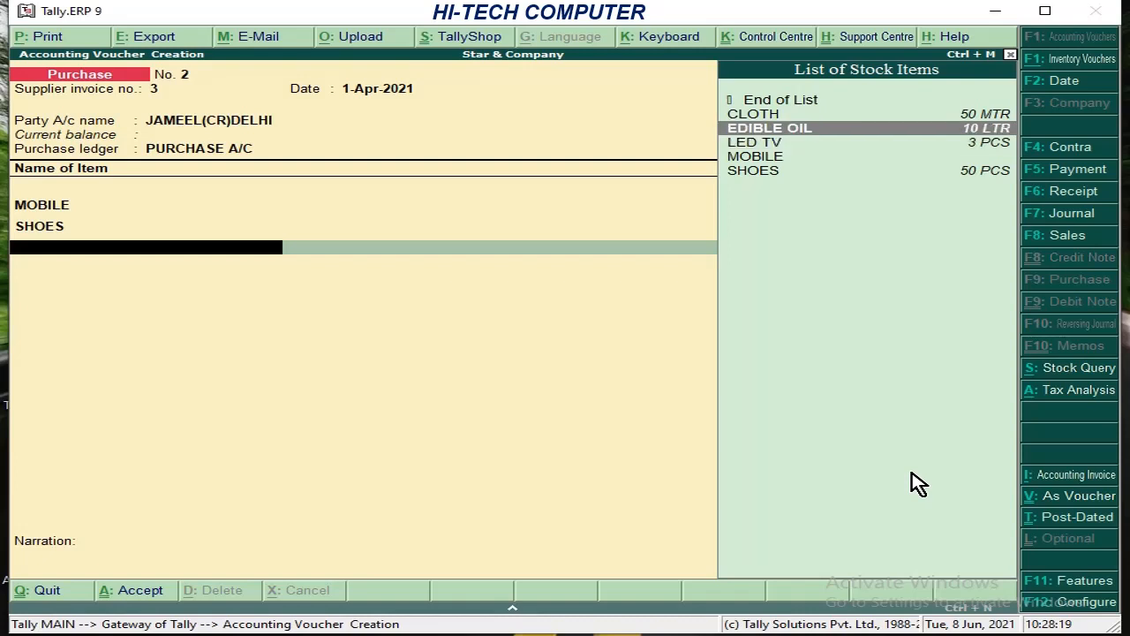
key(Return)
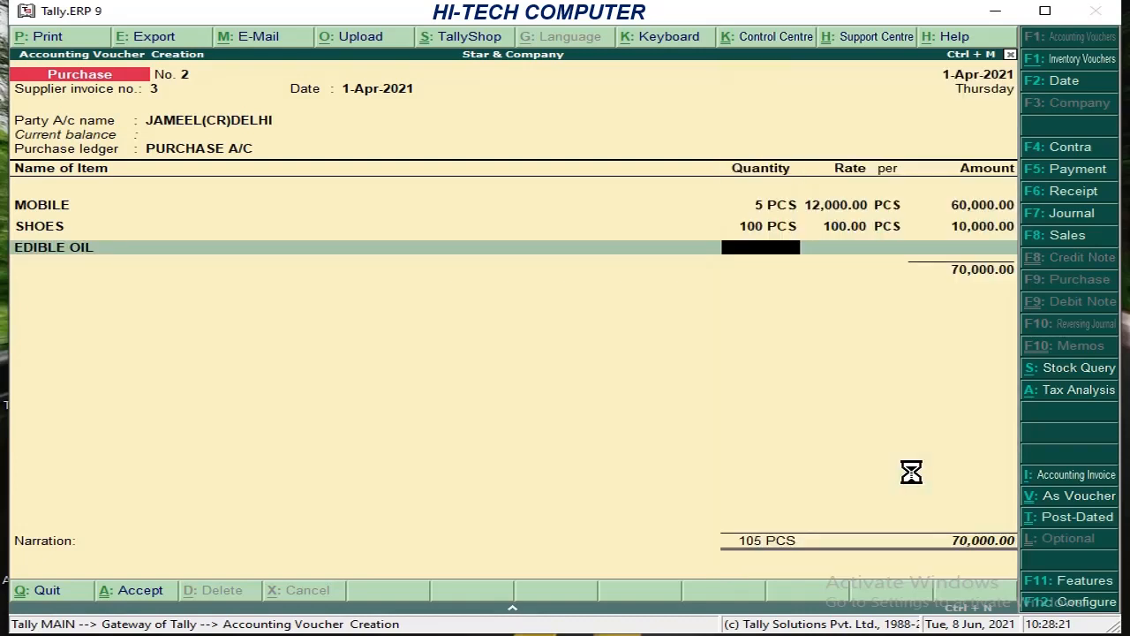
text(100)
key(Return)
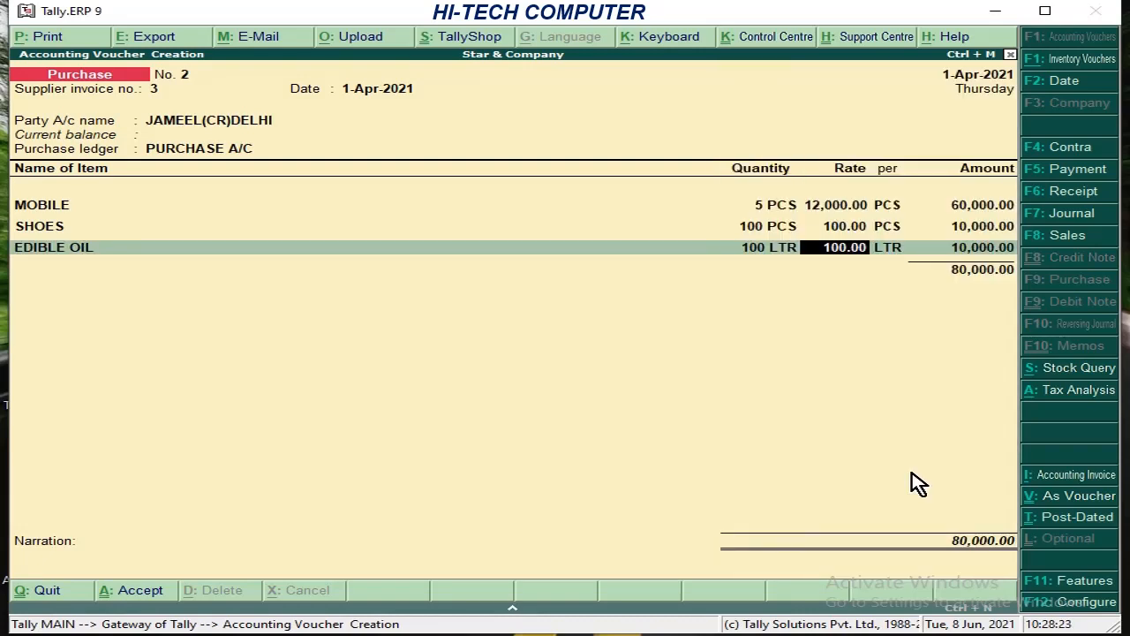
text(80)
key(Return)
key(Return)
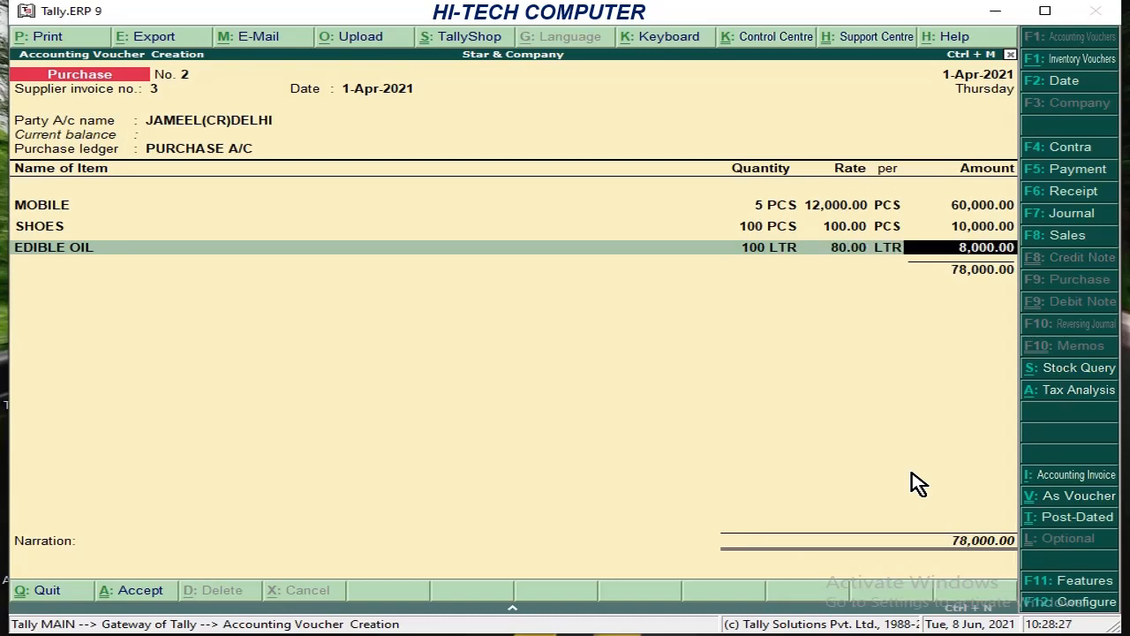
key(Return)
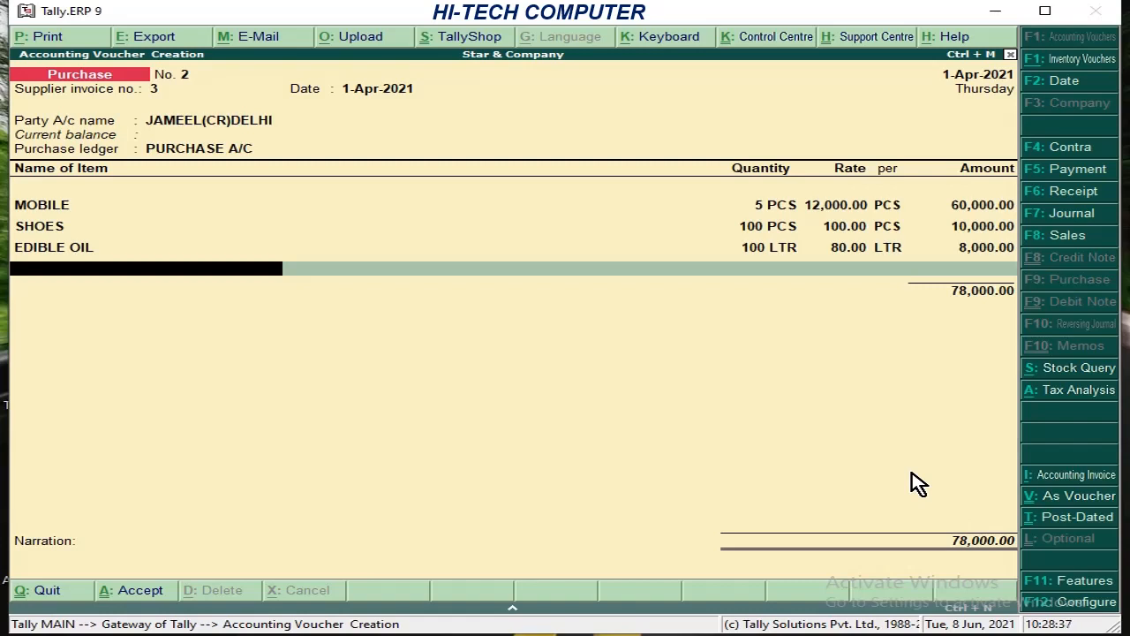
- Finish the item list and add the IGST ledger to the purchase voucher
key(Return)
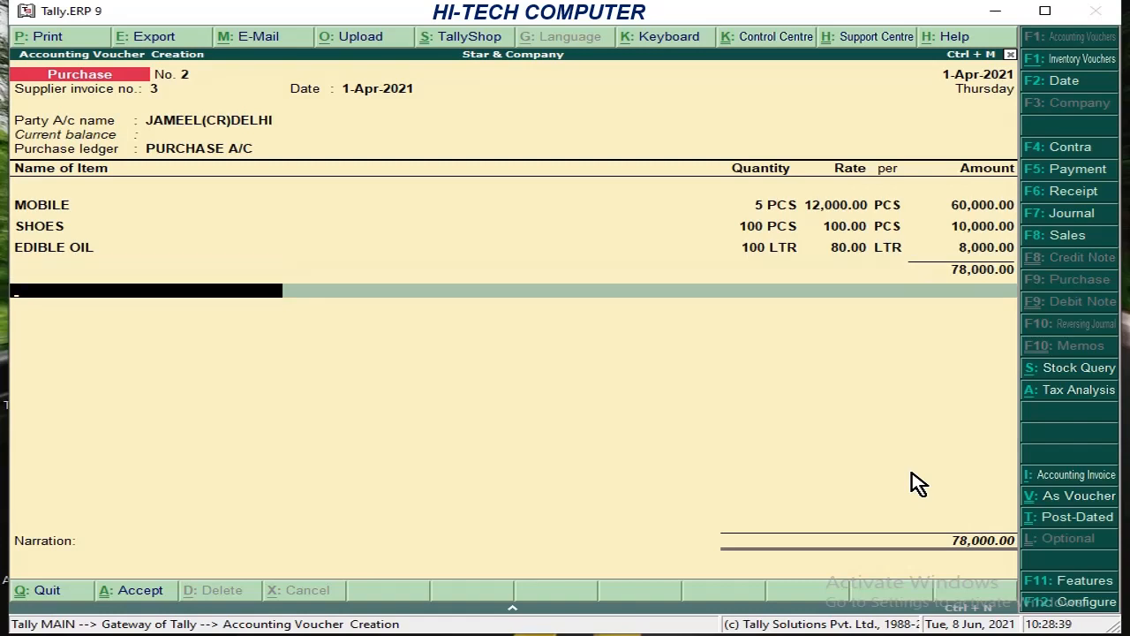
key(Down)
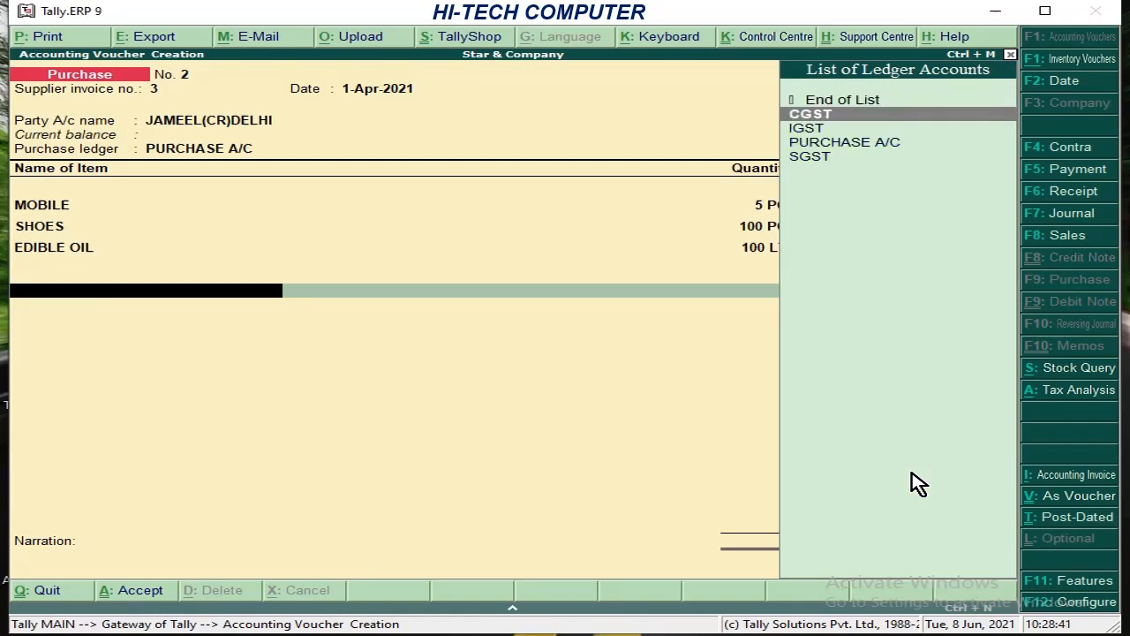
key(Down)
key(Return)
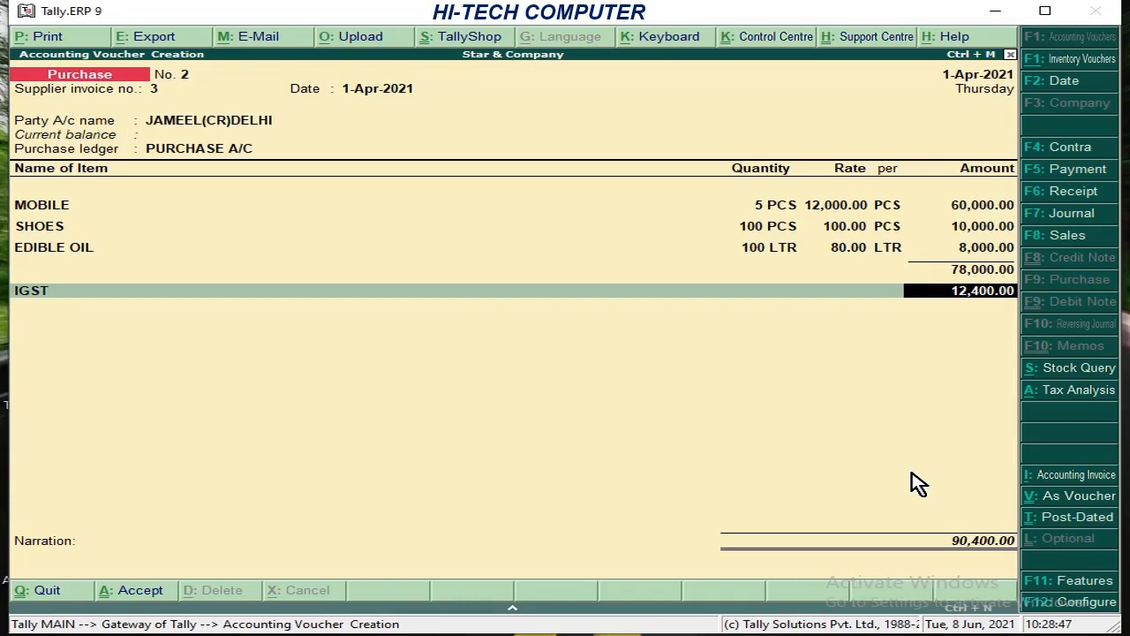
- Examine the voucher's tax analysis in detailed form for each item's integrated tax rate, and return to the voucher
key(alt+a)
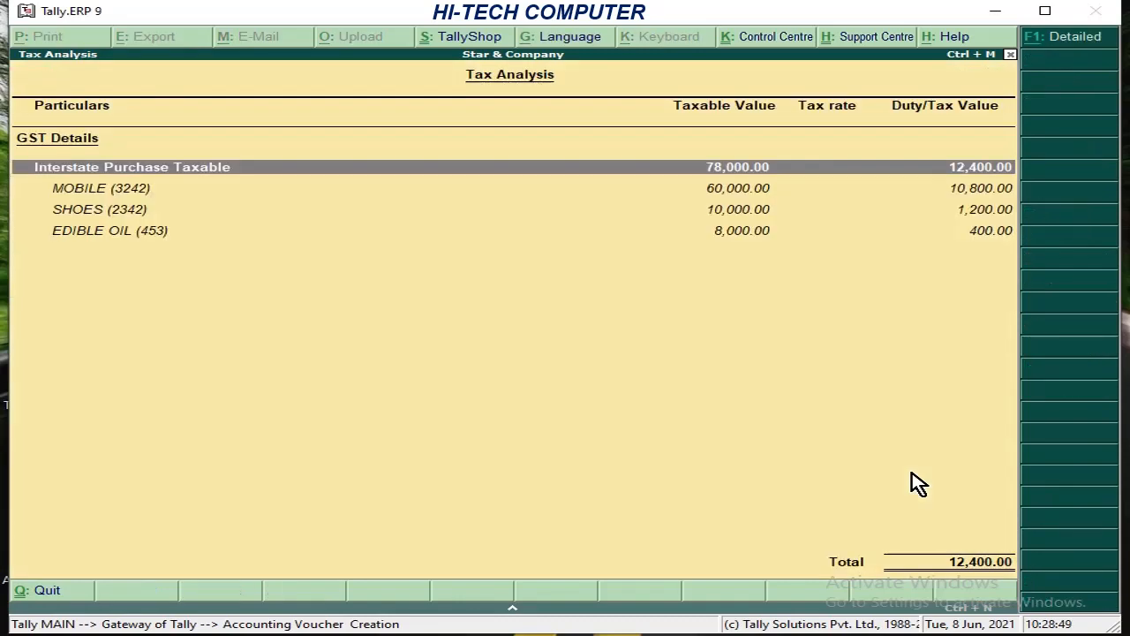
key(alt+F1)
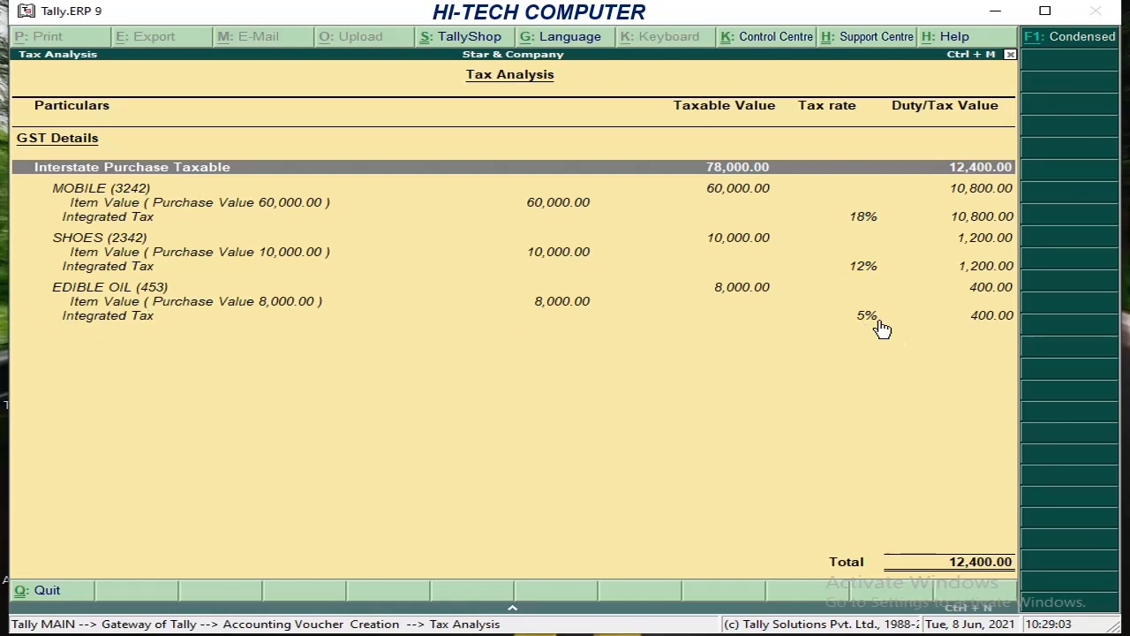
key(Escape)
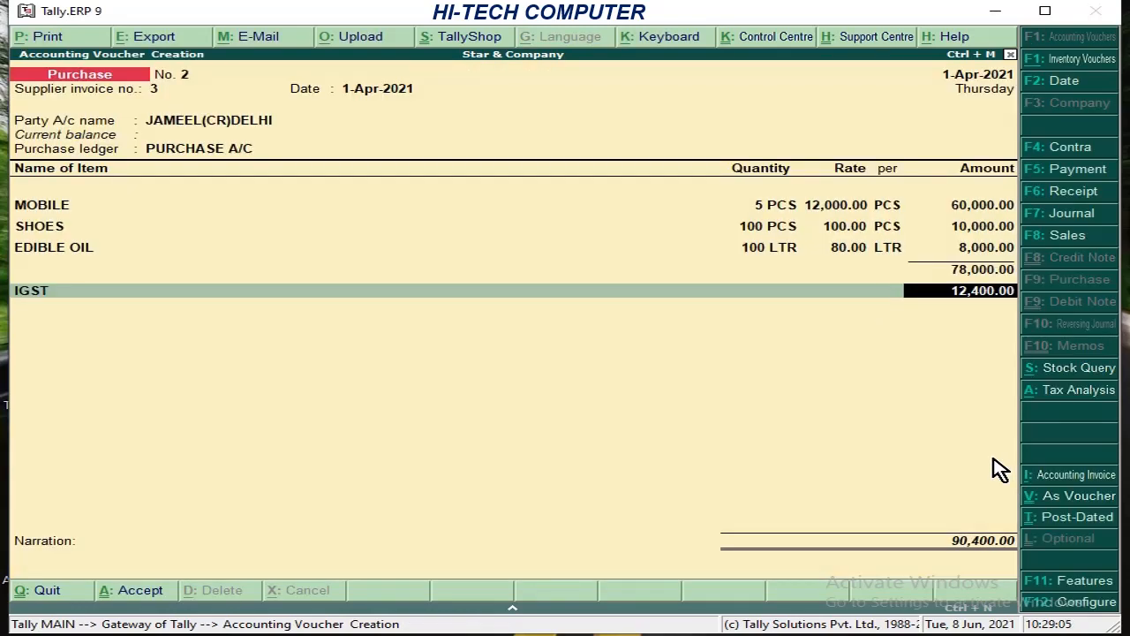
- Accept the IGST amount, leave the narration blank, save the purchase voucher and leave voucher entry
key(Return)
key(Return)
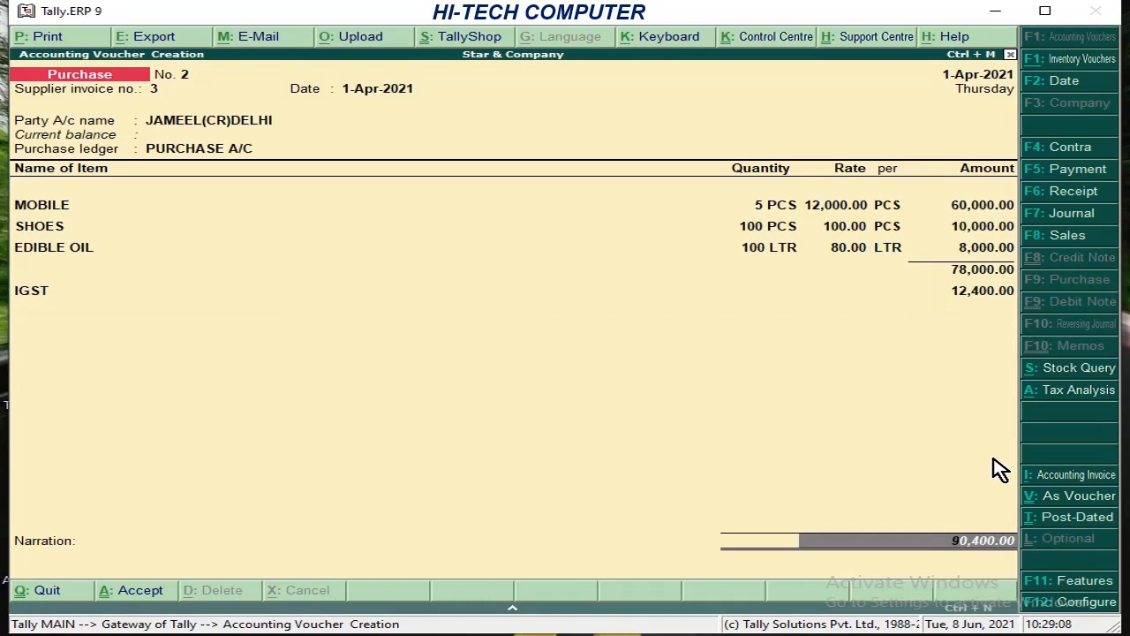
key(Return)
key(Return)
key(Return)
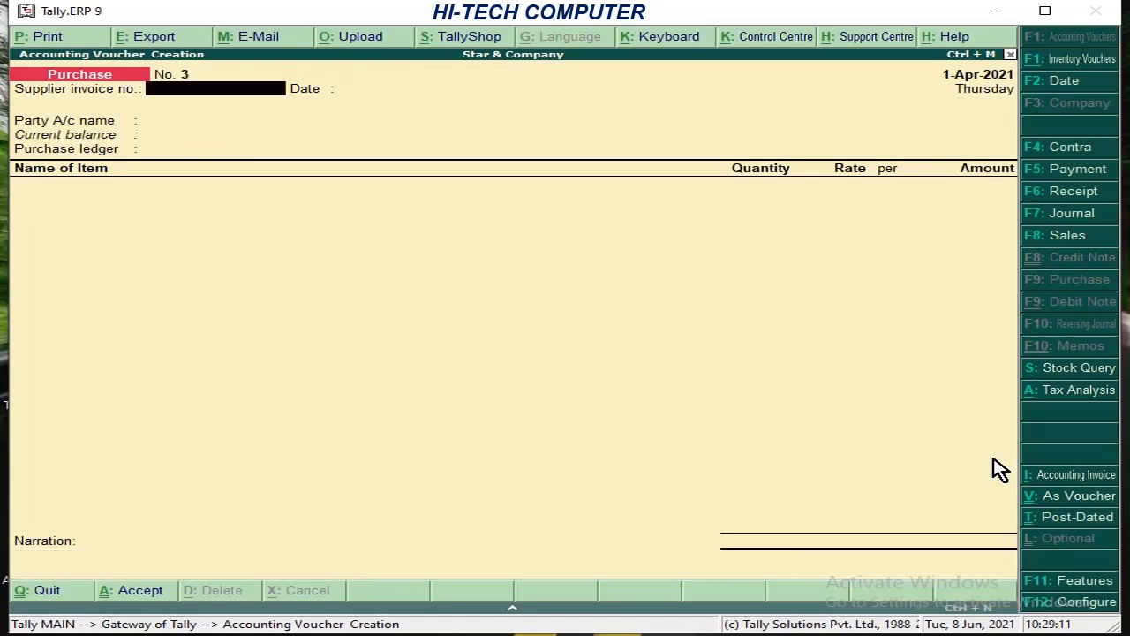
key(Escape)
key(Return)
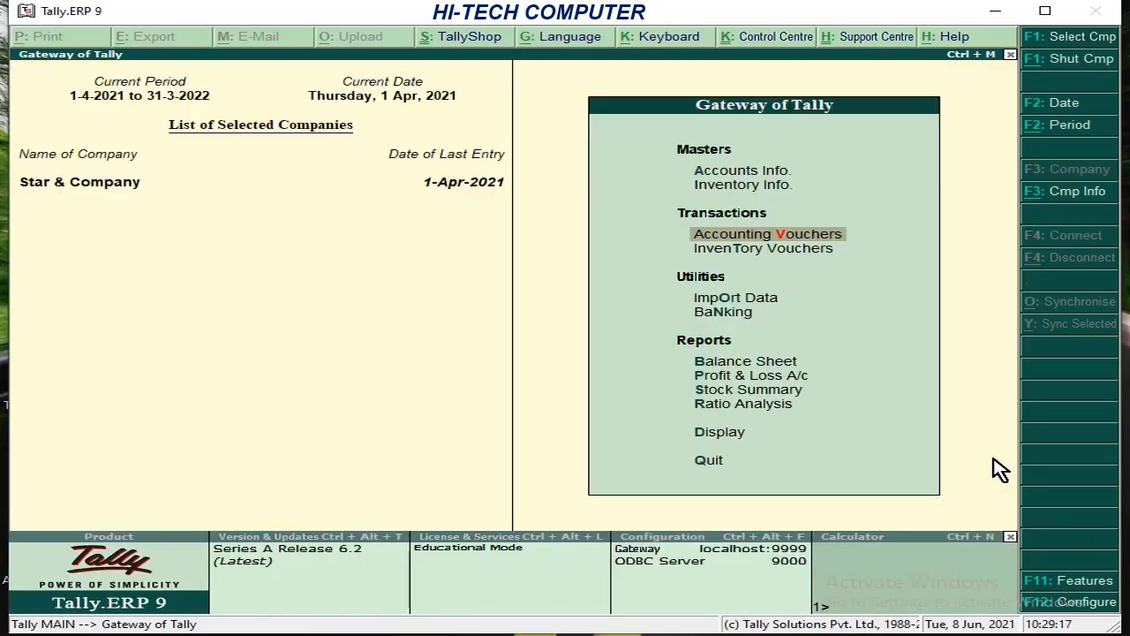
- Open the list of GST reports among the company's statutory reports
key(Down)
key(Down)
key(Down)
key(Down)
key(Down)
key(Down)
key(Down)
key(Down)
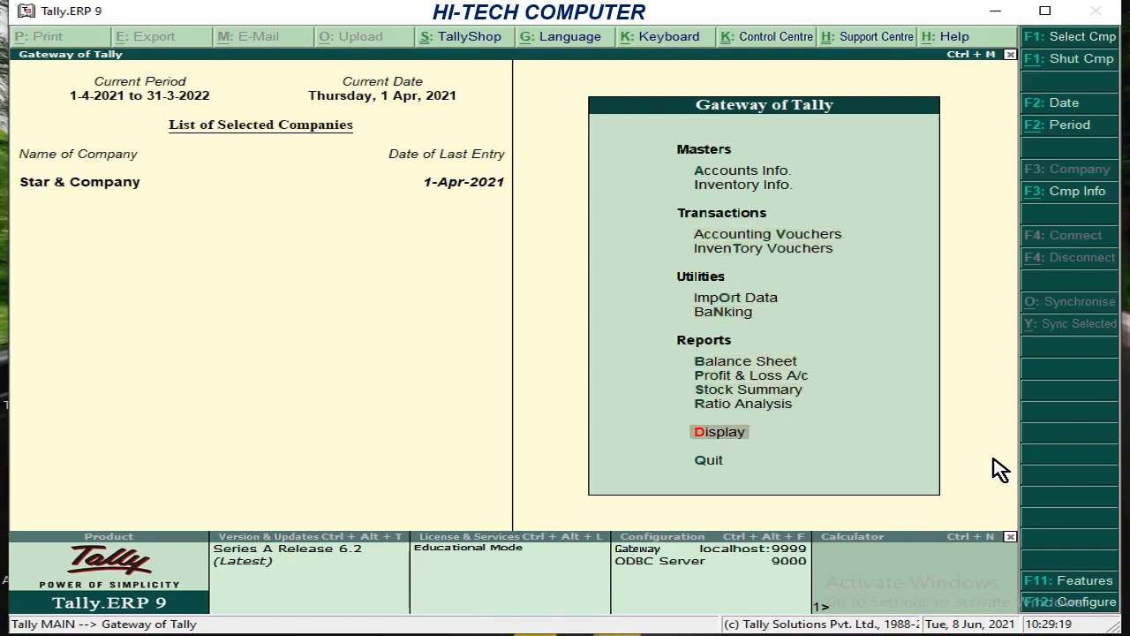
key(Return)
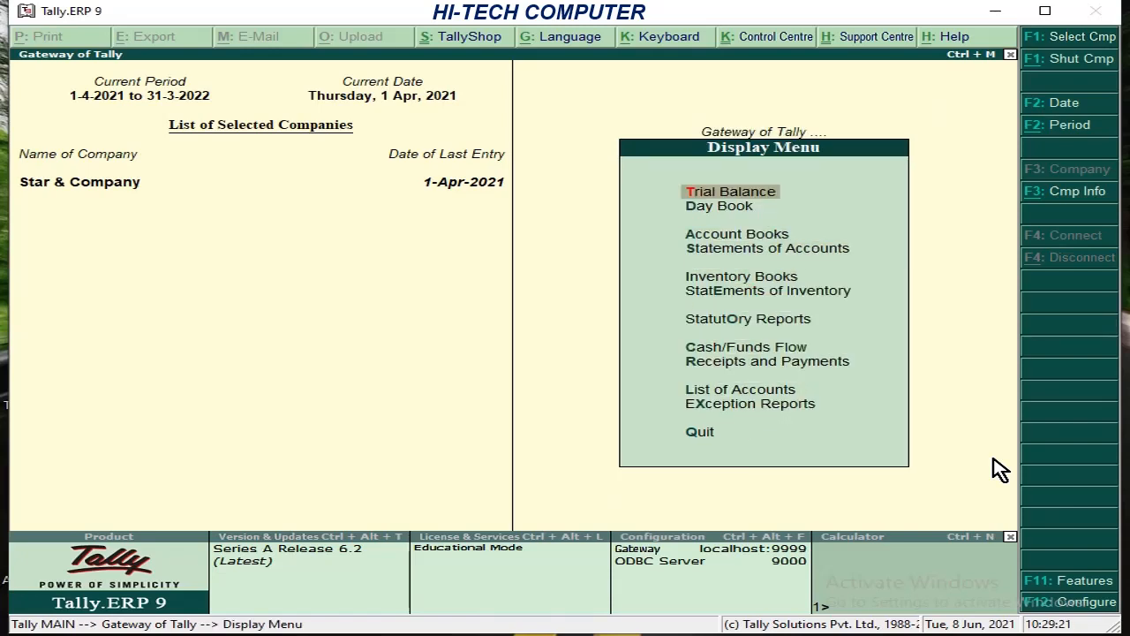
key(Down)
key(Down)
key(Down)
key(Down)
key(Down)
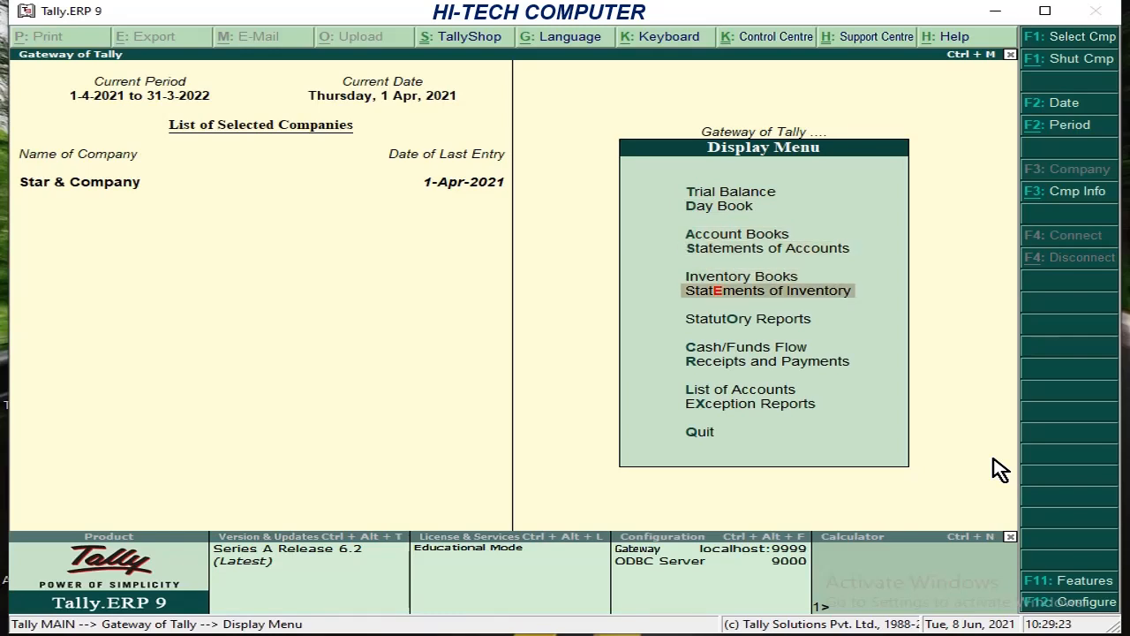
key(Down)
key(Down)
key(Up)
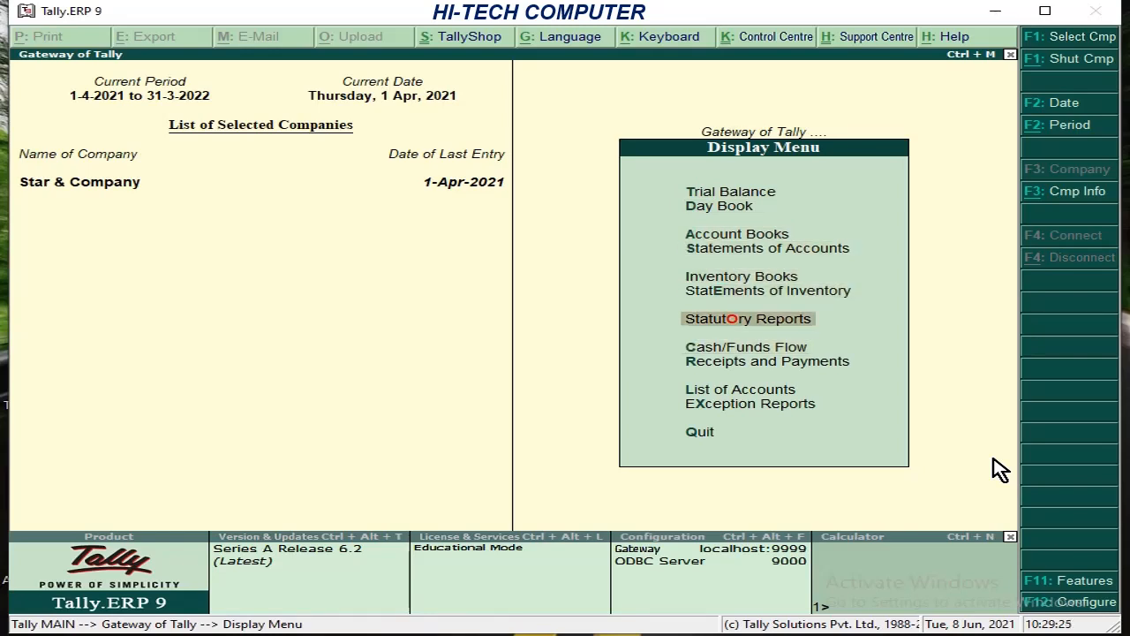
key(Return)
key(Return)
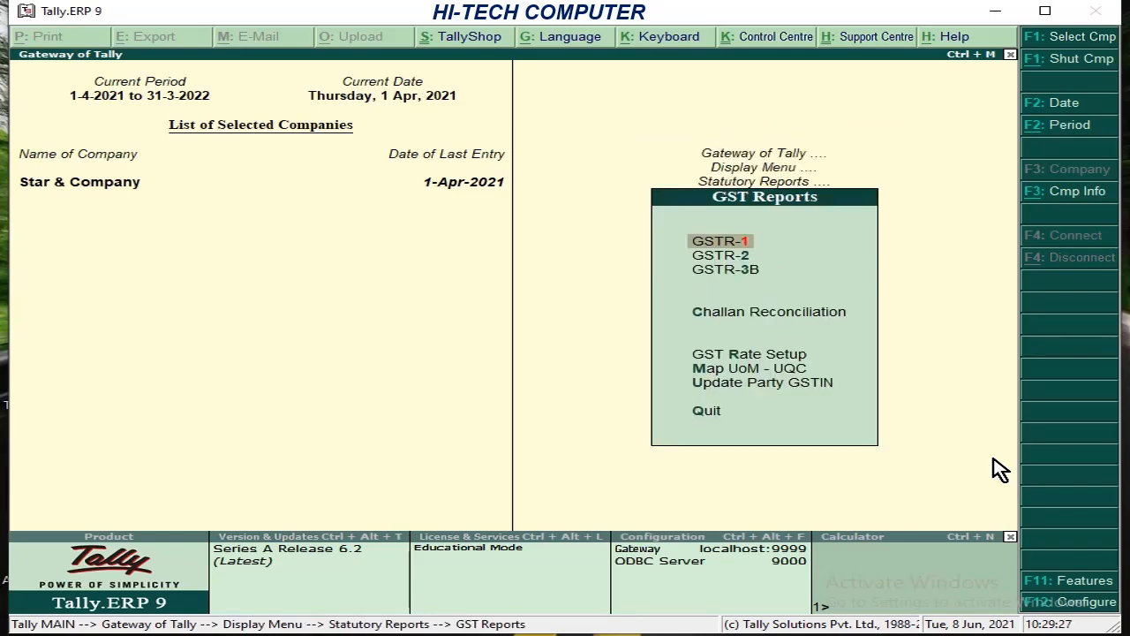
- Open GST Rate Setup, view the stock items in the Gst@12% group, and return to the list of groups
key(Down)
key(Down)
key(Down)
key(Down)
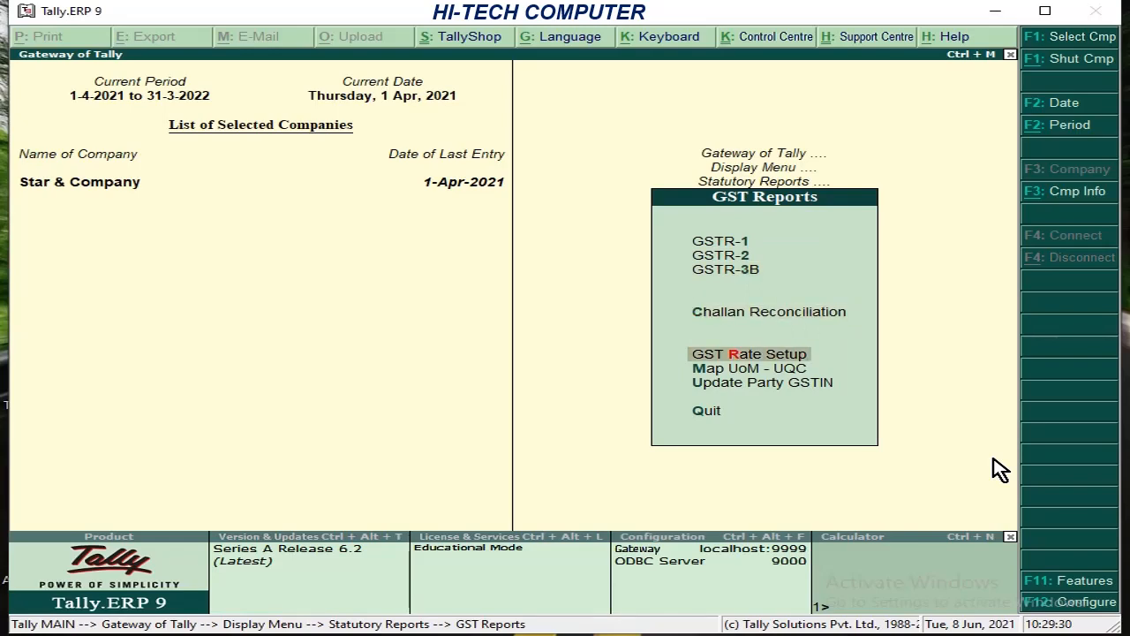
key(Return)
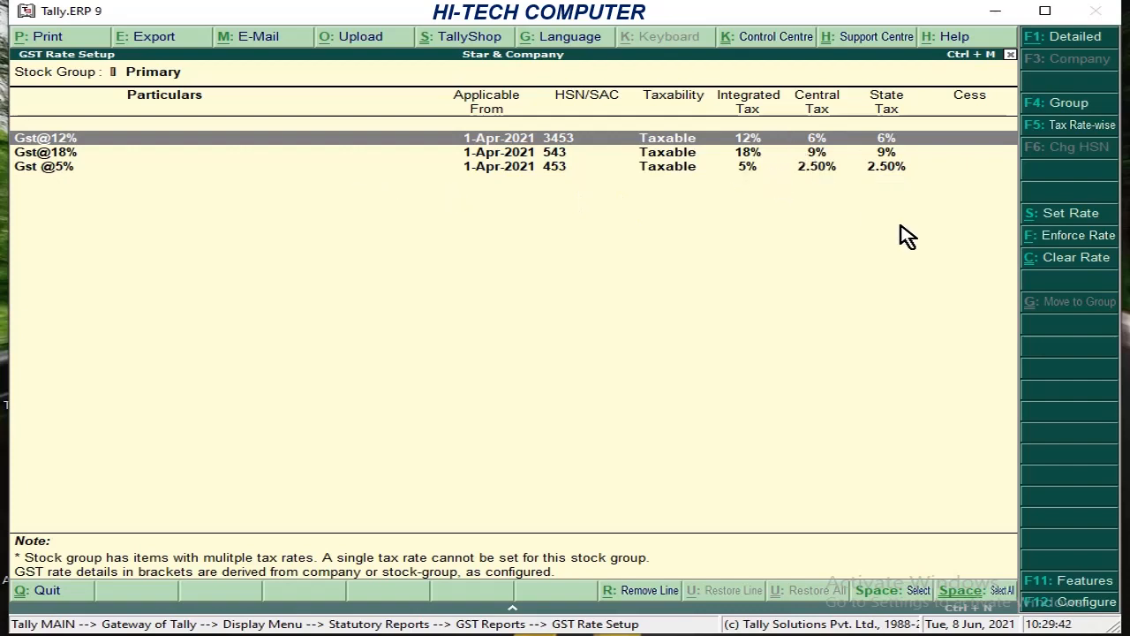
key(Return)
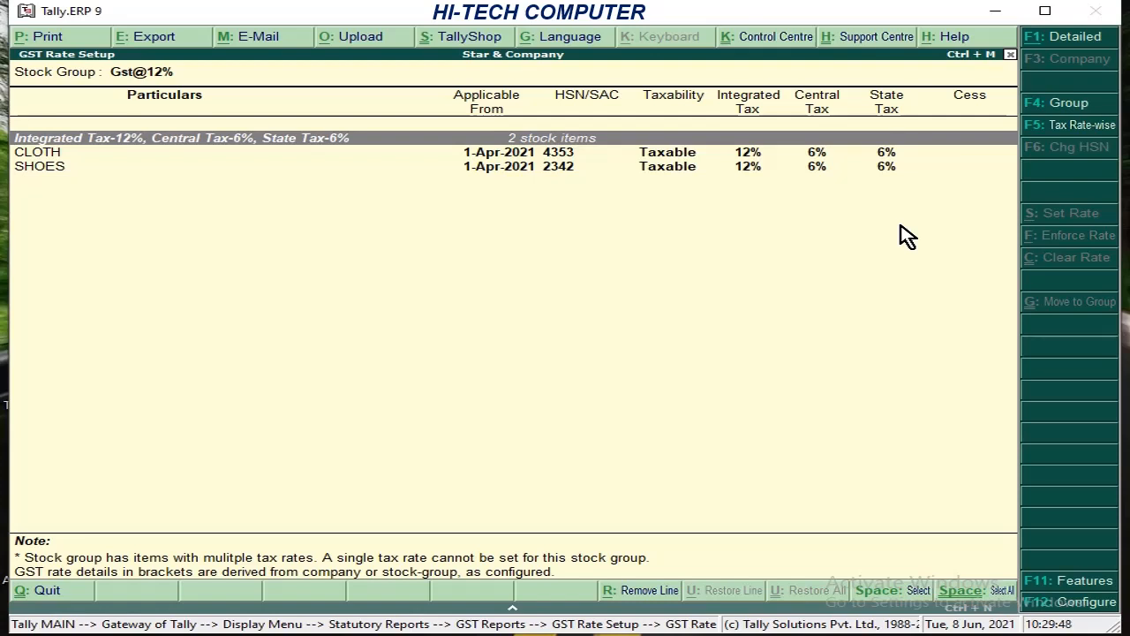
key(Escape)
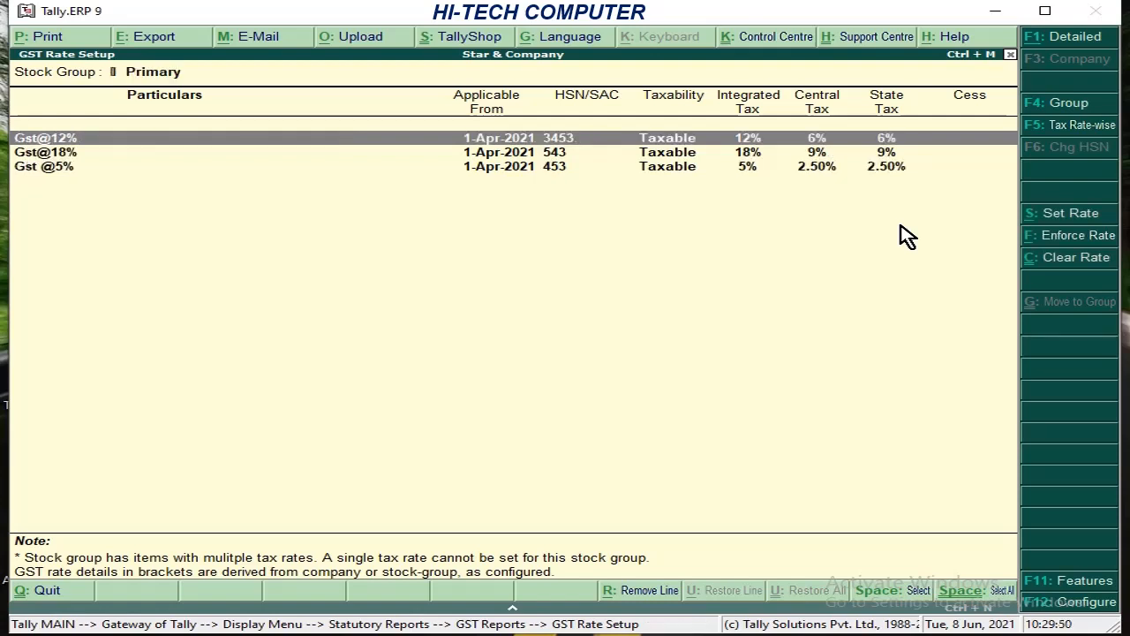
- Show the GST rates of all stock groups in detail with their items, and return to the Gateway of Tally
key(alt+F1)
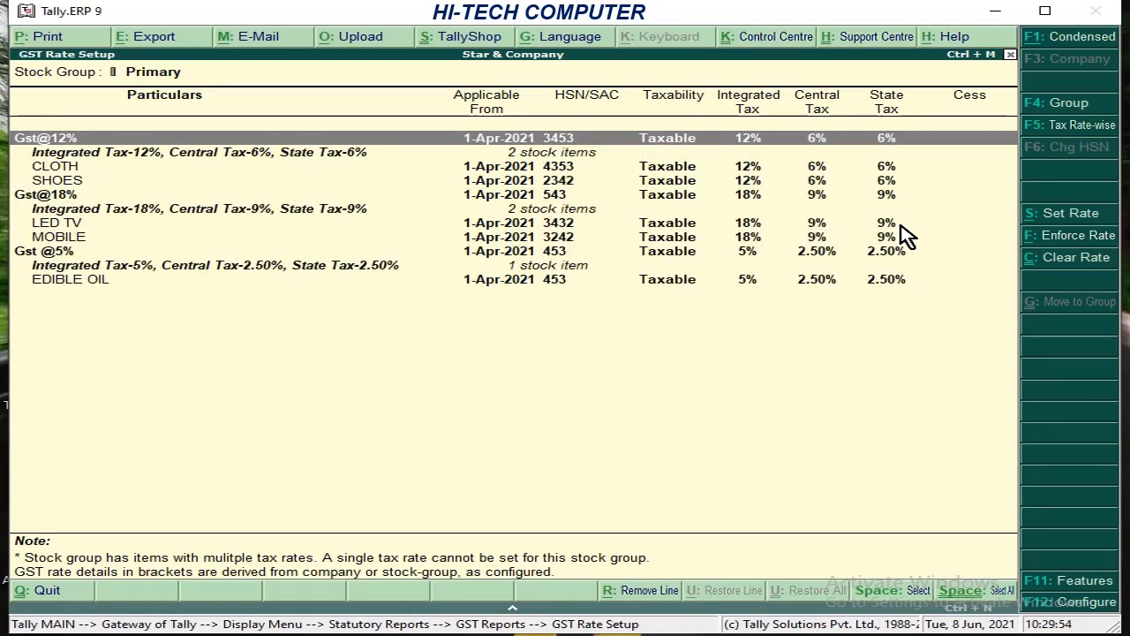
key(Escape)
key(Escape)
key(Escape)
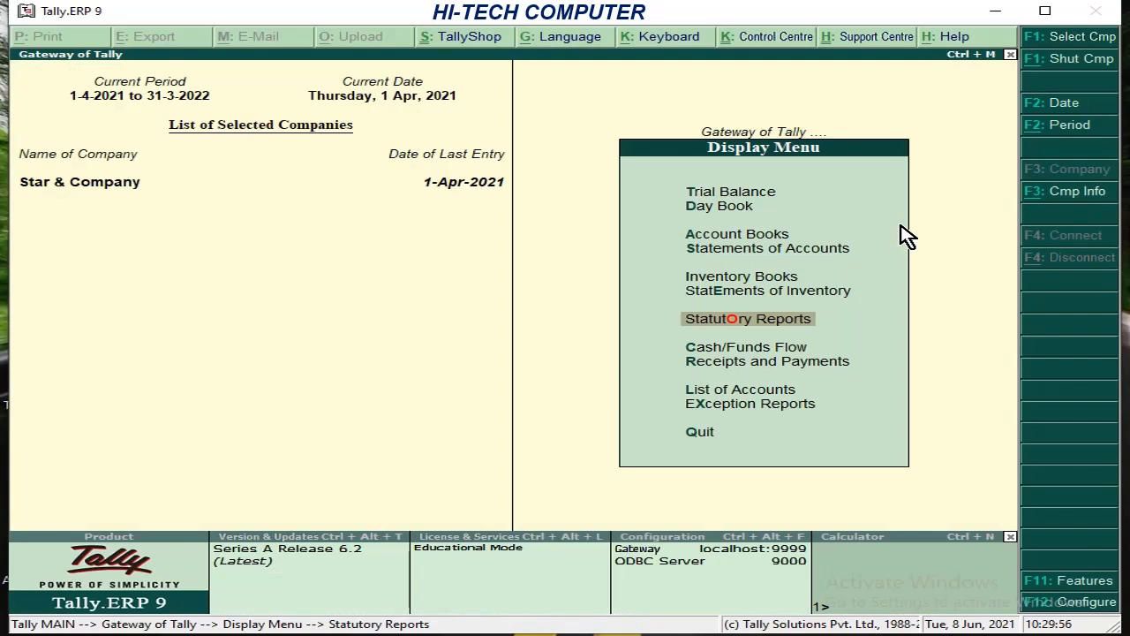
key(Escape)
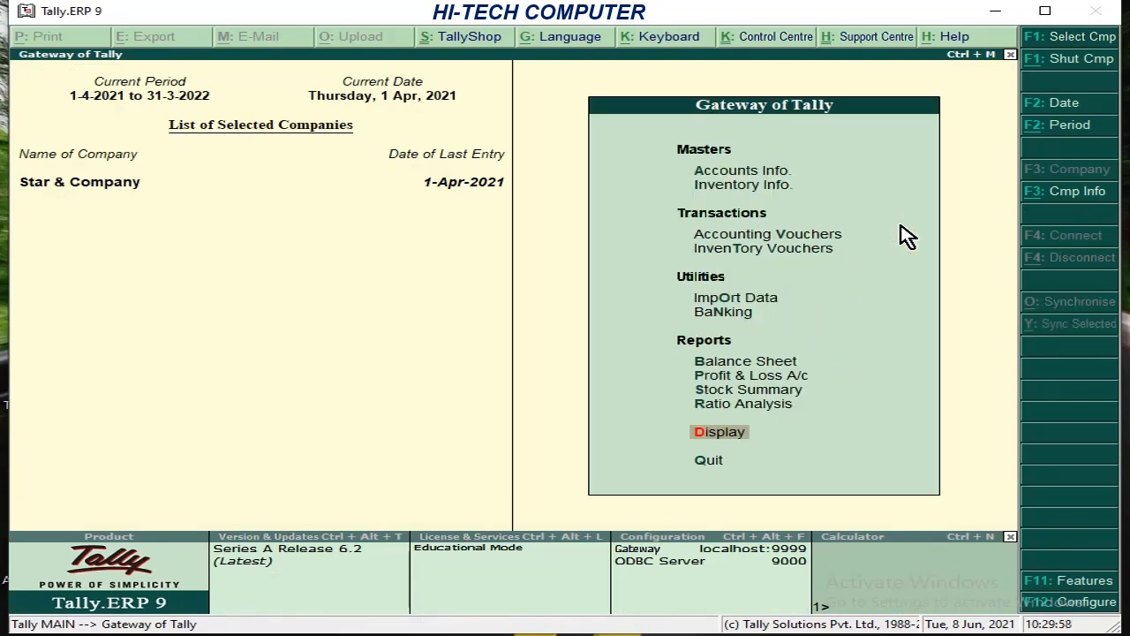